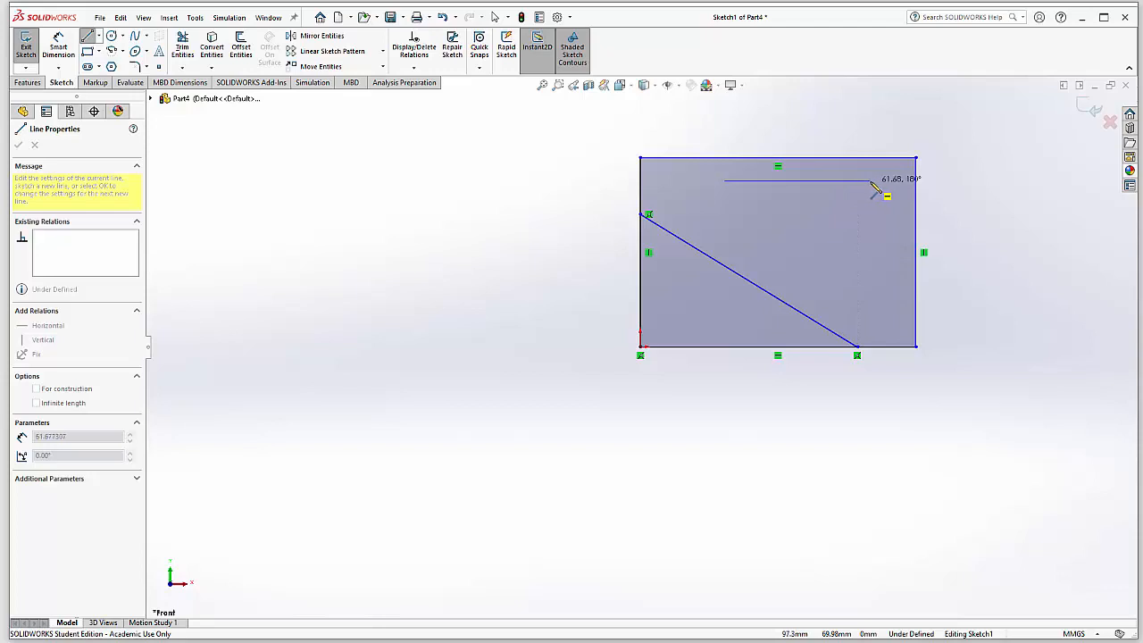
# Complete the inner triangle with a vertical side about 39 mm long and a closing diagonal about 73 mm long
pyautogui.click(871, 272)
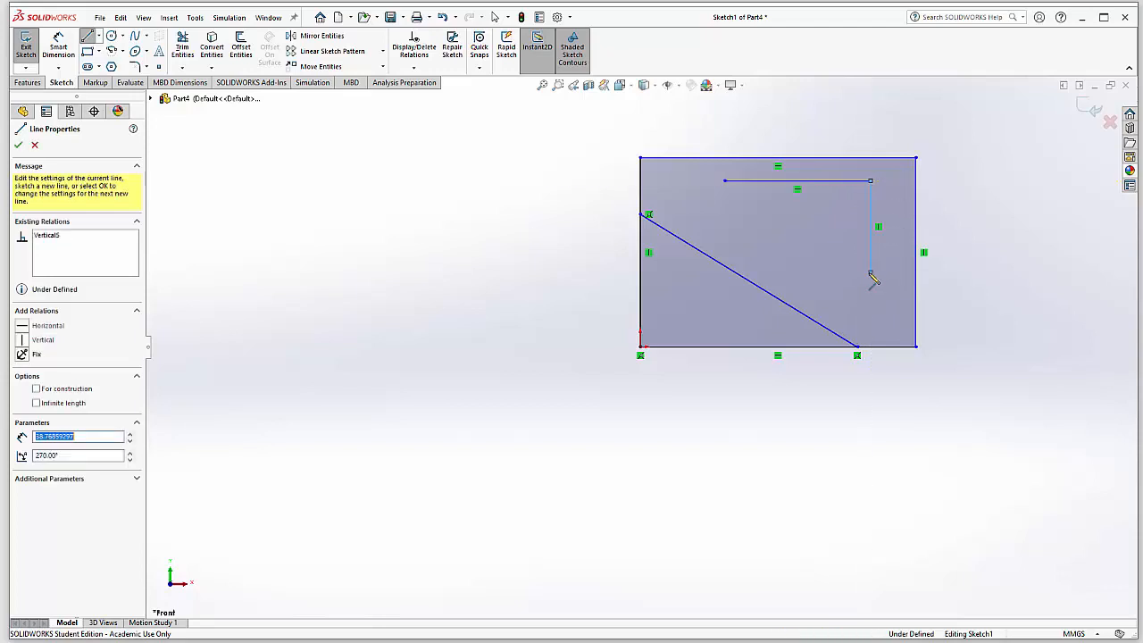
pyautogui.click(724, 181)
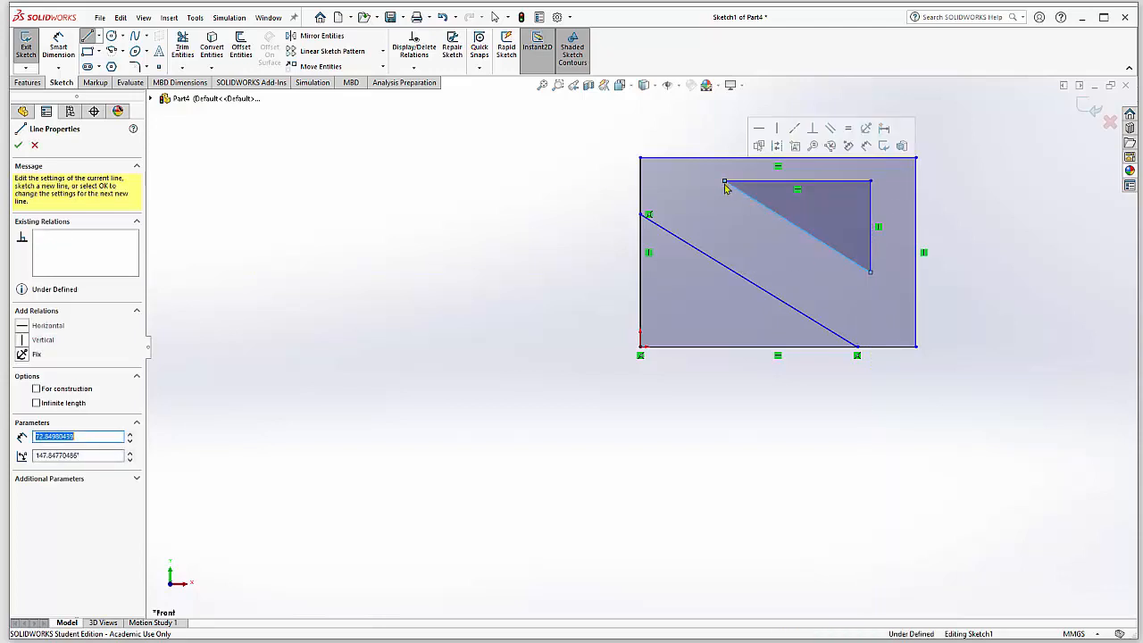
pyautogui.click(18, 145)
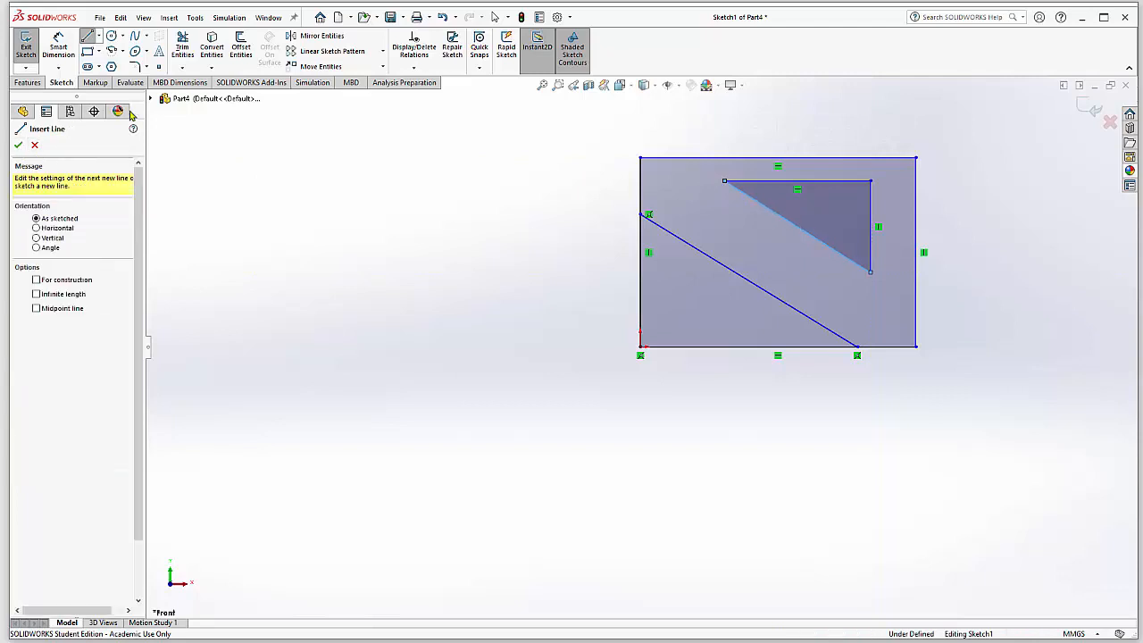
# Power trim the rectangle's left and bottom edges outside the long diagonal, removing the corner at the origin
pyautogui.click(183, 46)
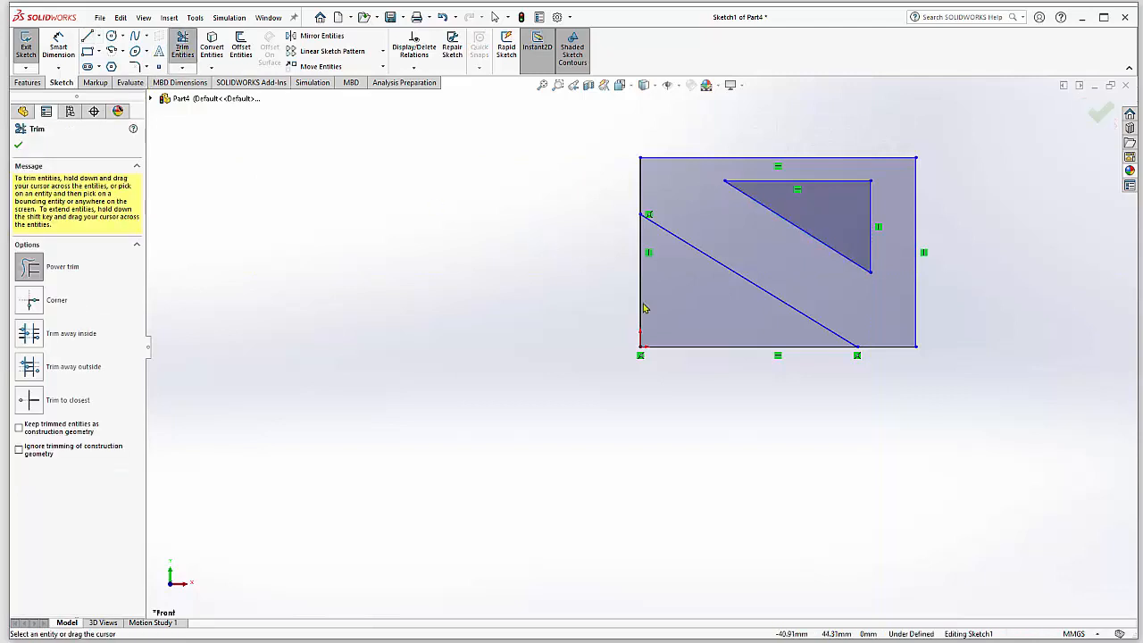
pyautogui.moveTo(611, 283); pyautogui.dragTo(741, 384)
pyautogui.click(18, 145)
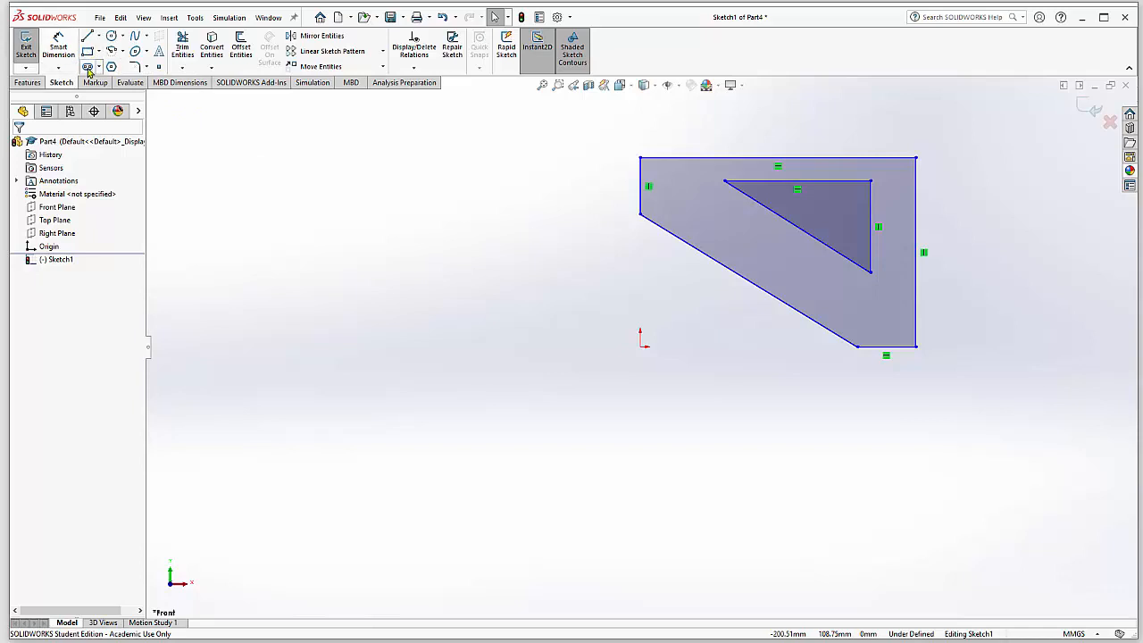
# Make the inner triangle's sloped side parallel to the outer profile's diagonal edge
pyautogui.click(817, 238)
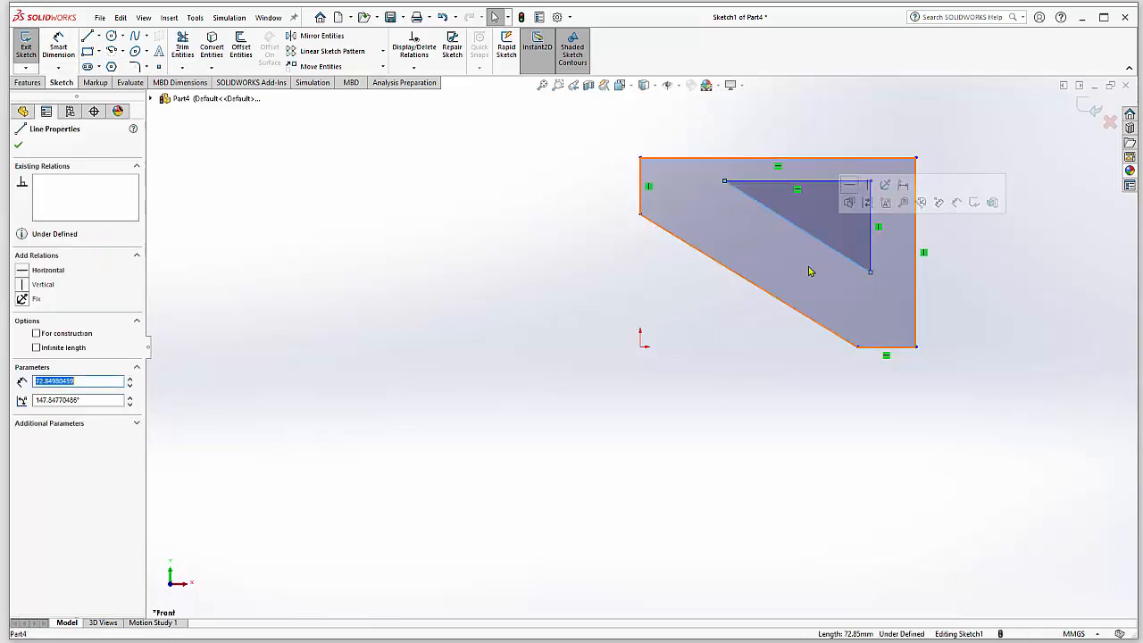
pyautogui.keyDown('ctrl'); pyautogui.click(790, 310); pyautogui.keyUp('ctrl')
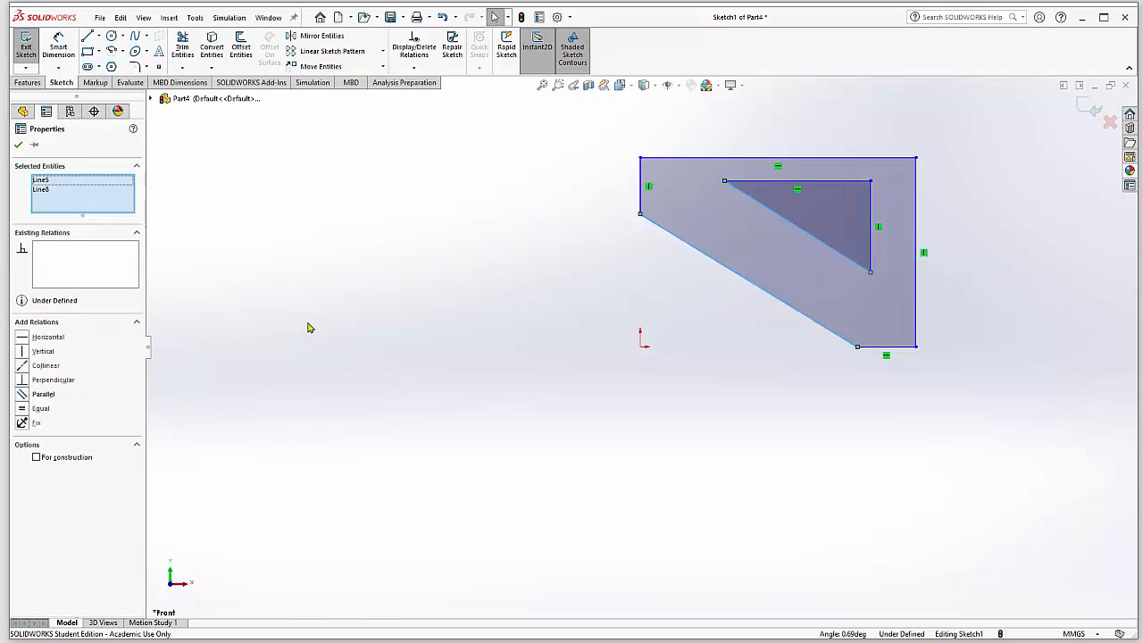
pyautogui.click(23, 398)
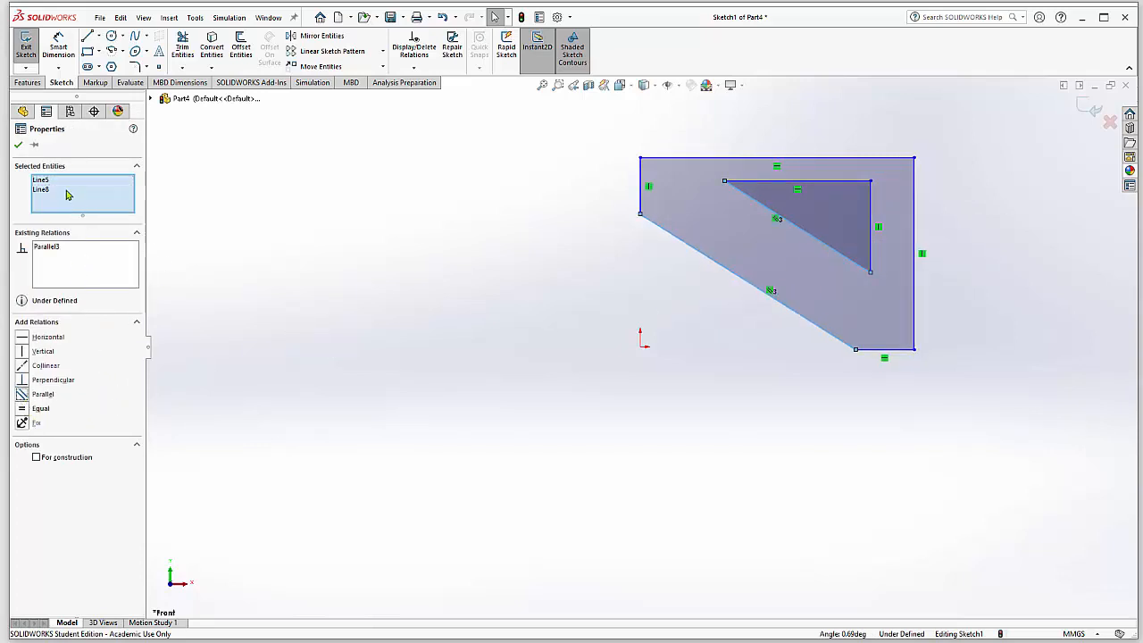
pyautogui.click(18, 145)
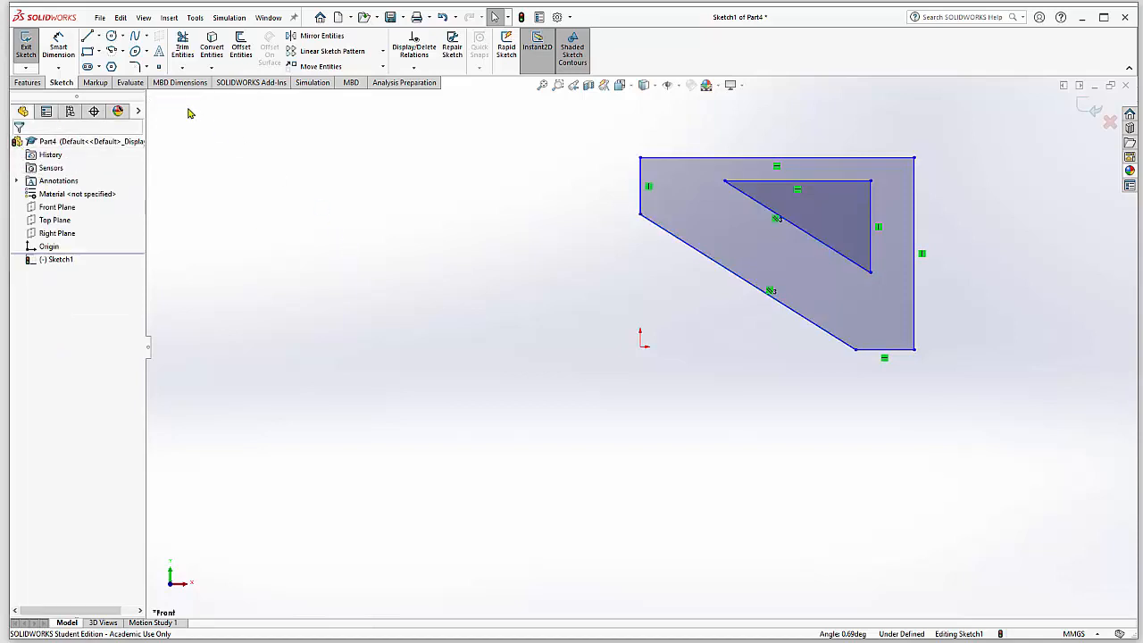
# Dimension the outer profile's top edge to 175 mm and its right vertical edge to 100 mm
pyautogui.click(58, 47)
pyautogui.click(811, 158)
pyautogui.click(788, 144)
pyautogui.write('175')
pyautogui.press('Return')
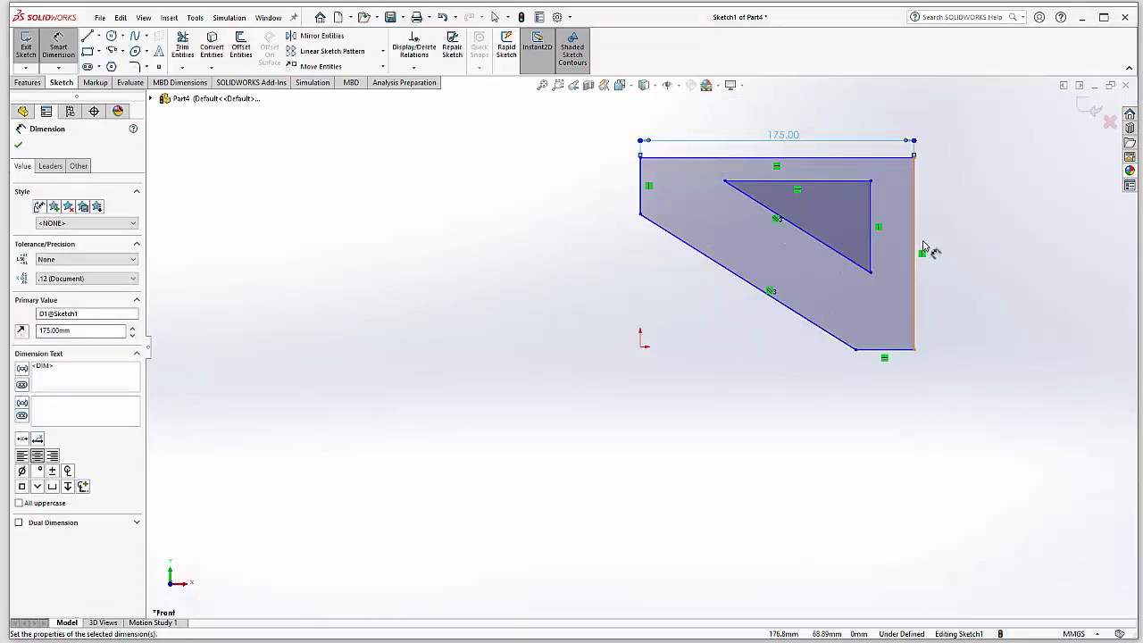
pyautogui.click(922, 247)
pyautogui.click(950, 248)
pyautogui.write('100')
pyautogui.press('Return')
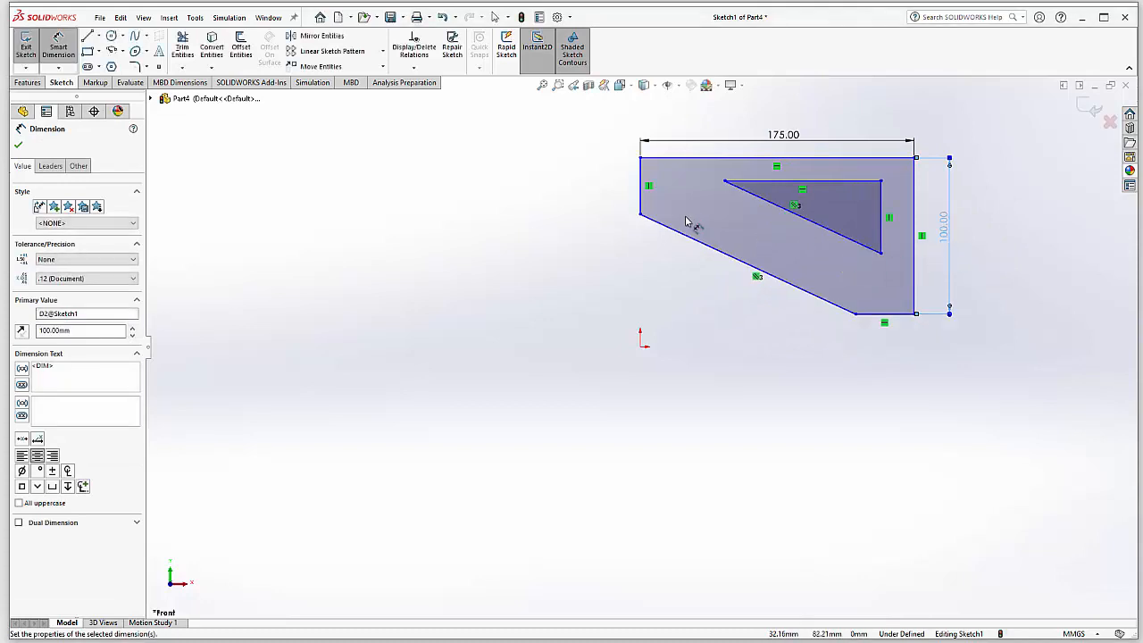
# Dimension the outer profile's short left edge and short bottom edge to 25 mm each
pyautogui.click(641, 191)
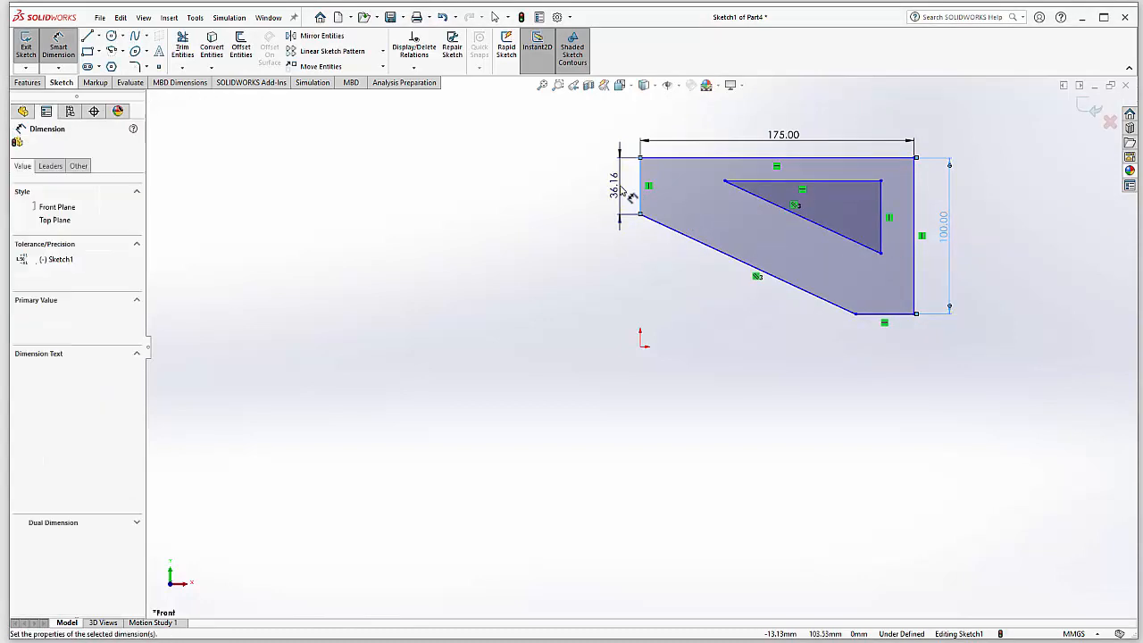
pyautogui.click(626, 192)
pyautogui.write('25')
pyautogui.press('Return')
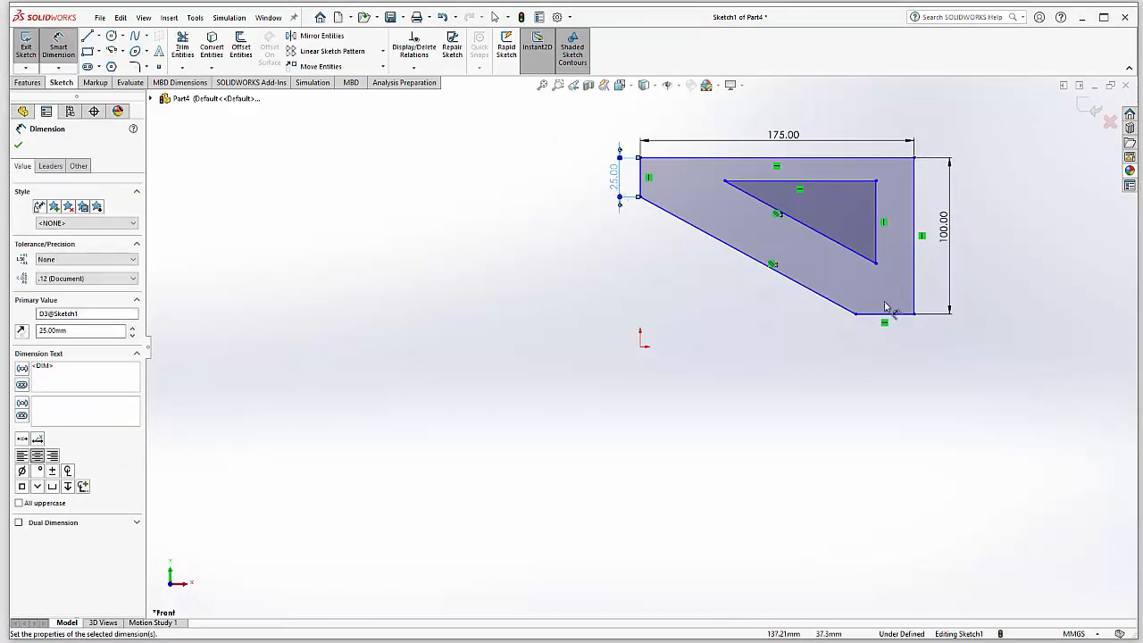
pyautogui.click(886, 313)
pyautogui.click(894, 348)
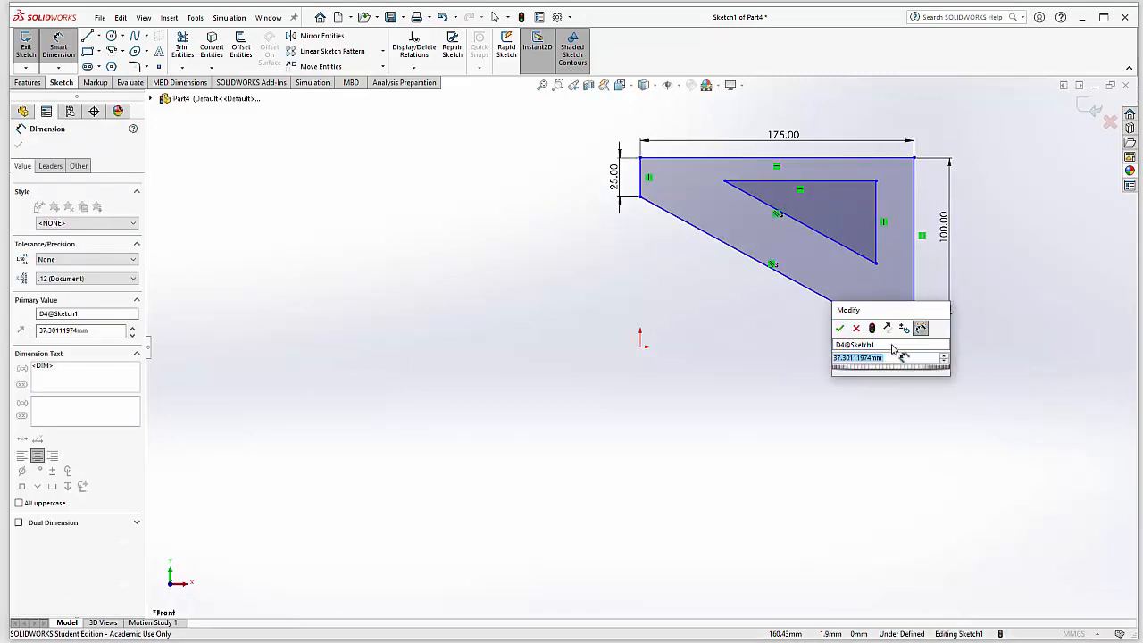
pyautogui.write('25')
pyautogui.press('Return')
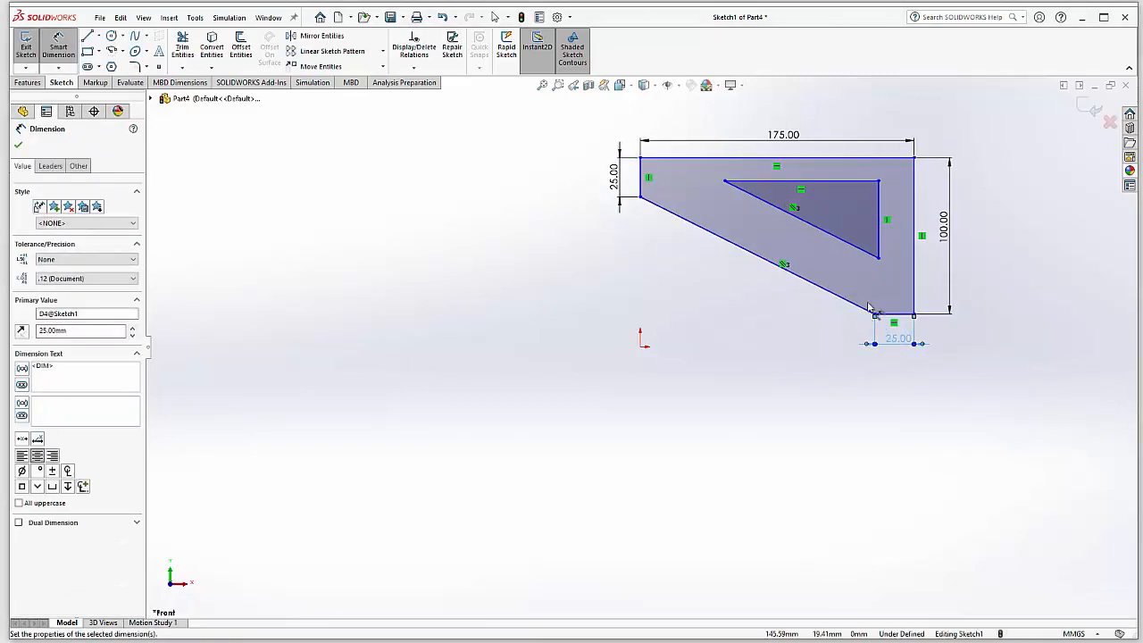
# Set the distance between the triangle's sloped side and the outer diagonal edge to 25 mm
pyautogui.click(831, 237)
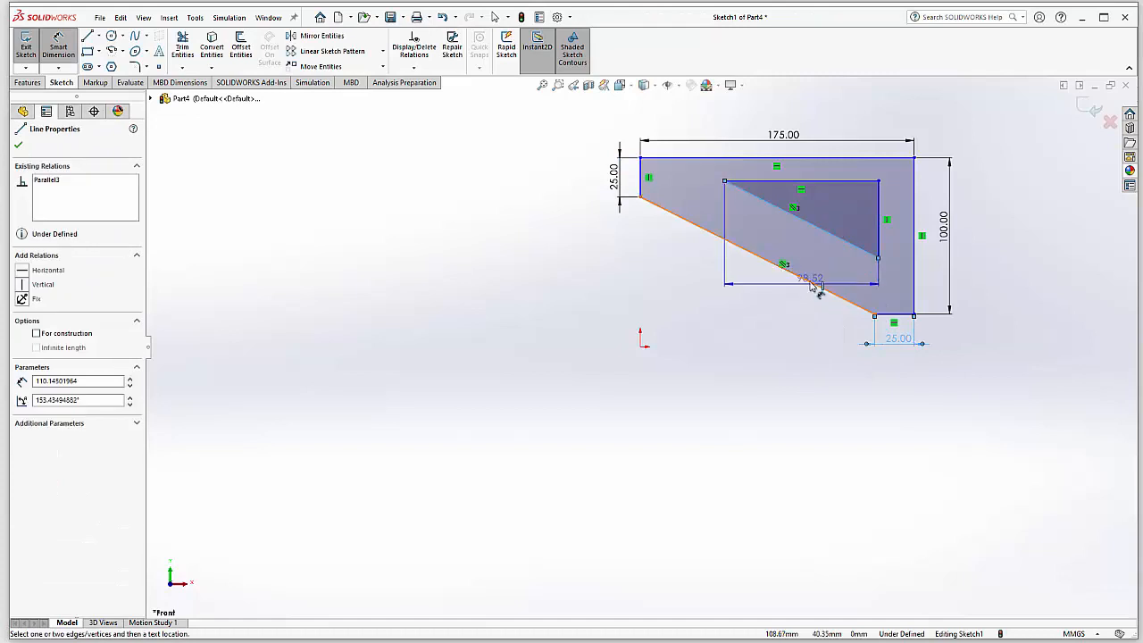
pyautogui.click(814, 286)
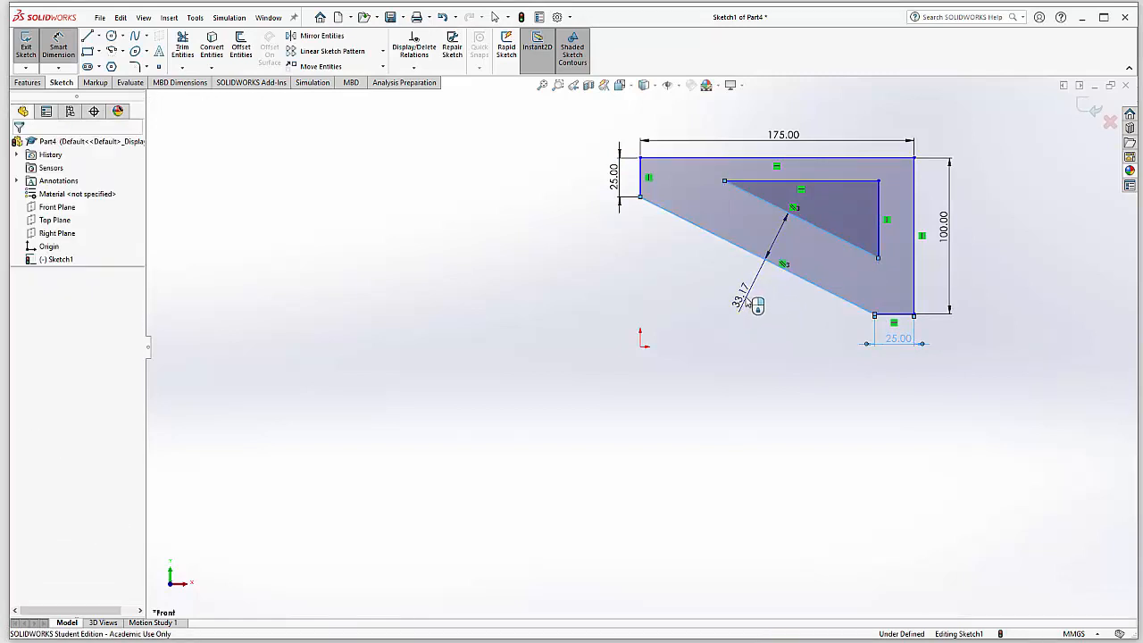
pyautogui.click(749, 304)
pyautogui.write('25')
pyautogui.press('Return')
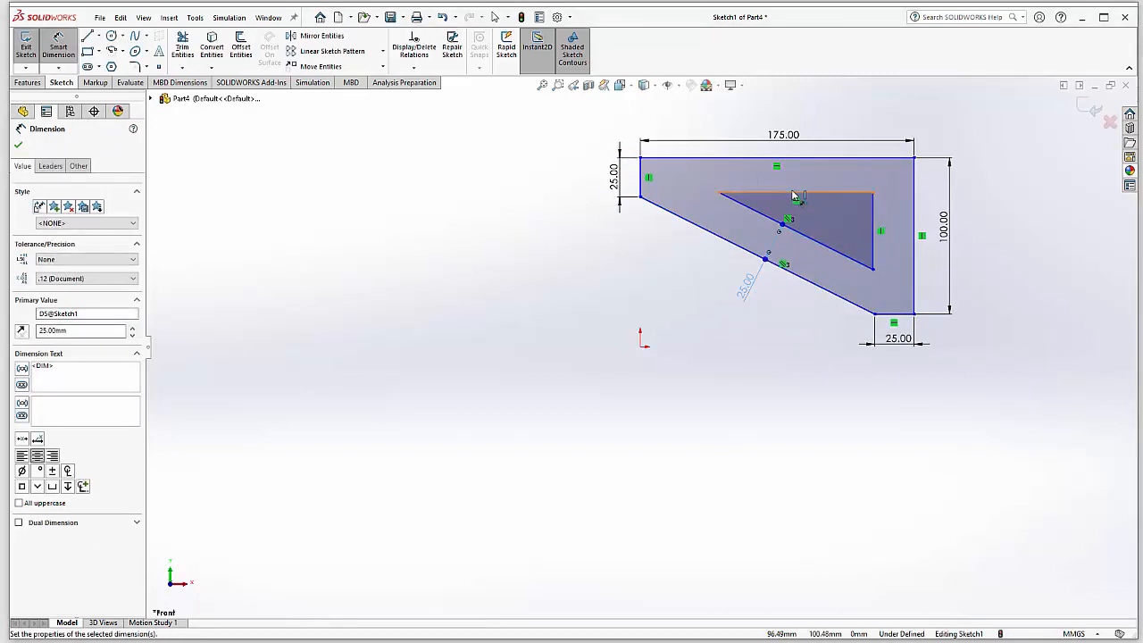
# Set the triangle's offsets from the outer top edge and the outer right edge to 25 mm each
pyautogui.click(817, 193)
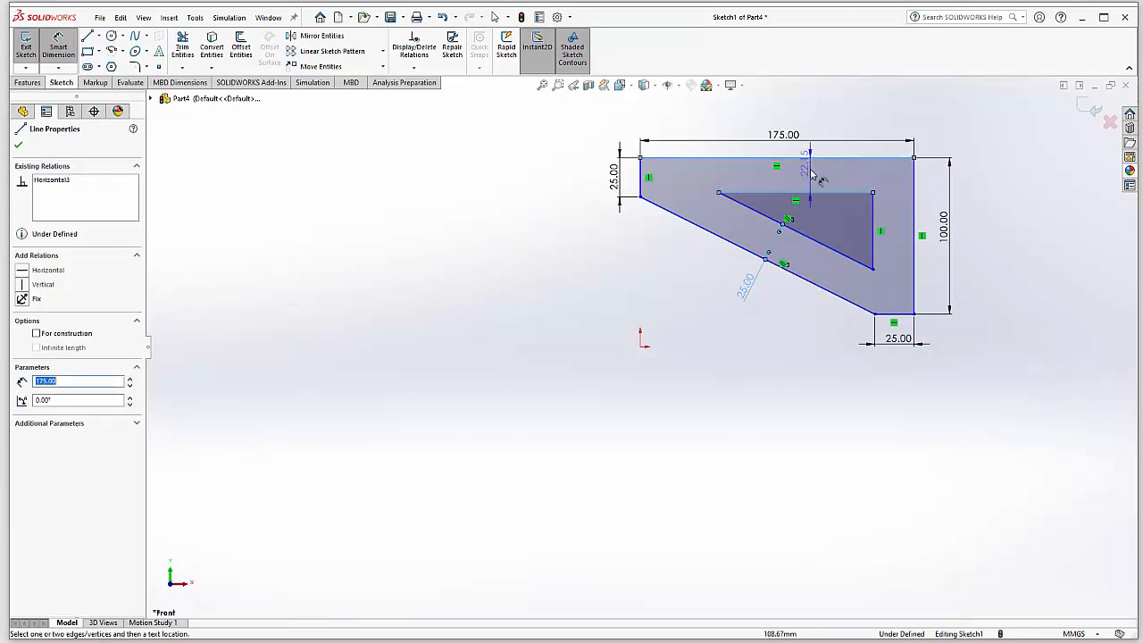
pyautogui.click(806, 180)
pyautogui.write('25')
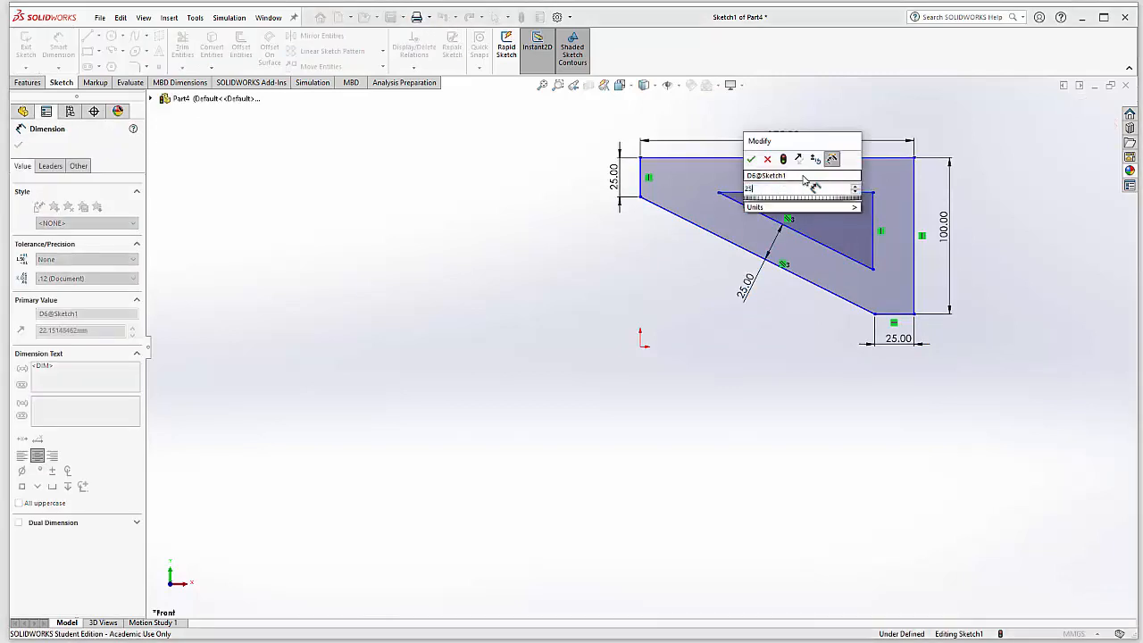
pyautogui.press('Return')
pyautogui.click(874, 235)
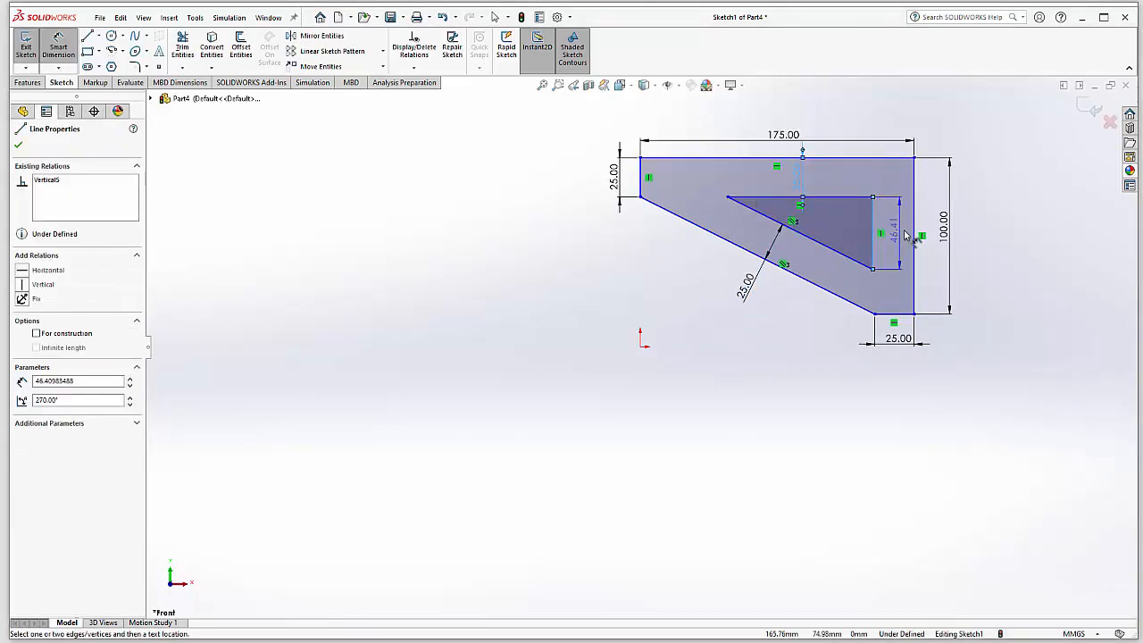
pyautogui.click(913, 237)
pyautogui.click(897, 223)
pyautogui.write('25')
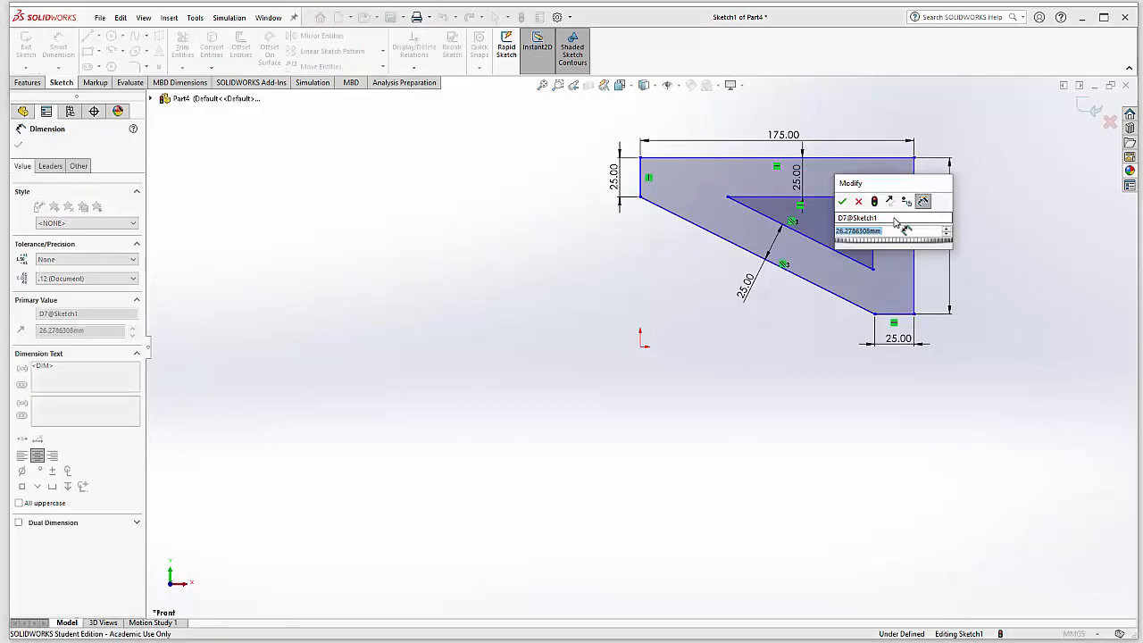
pyautogui.press('Return')
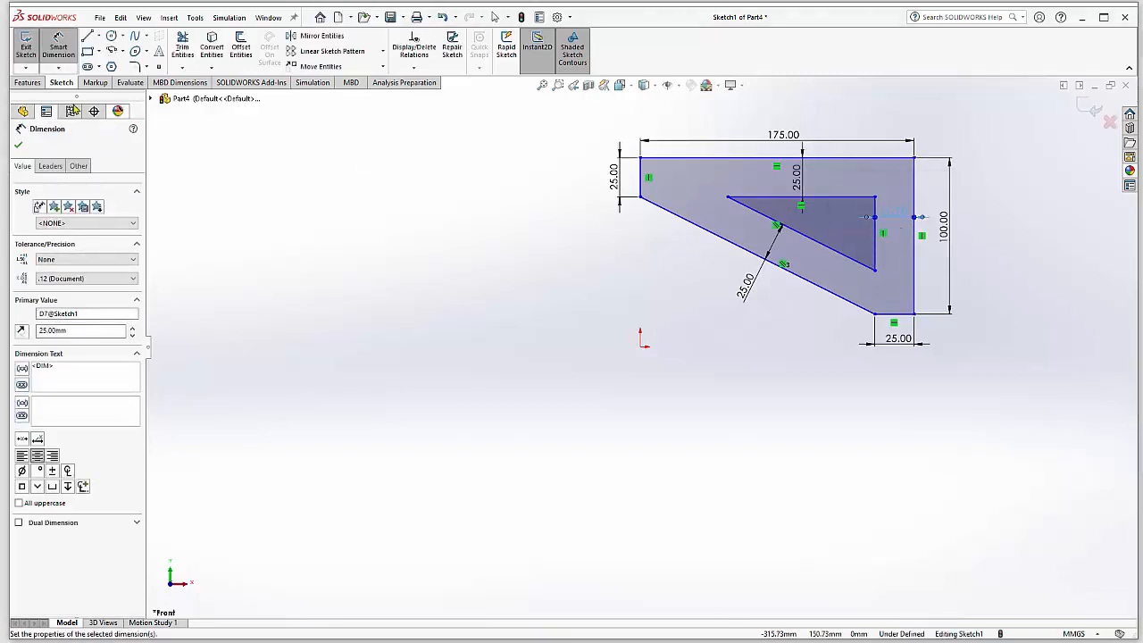
pyautogui.click(21, 143)
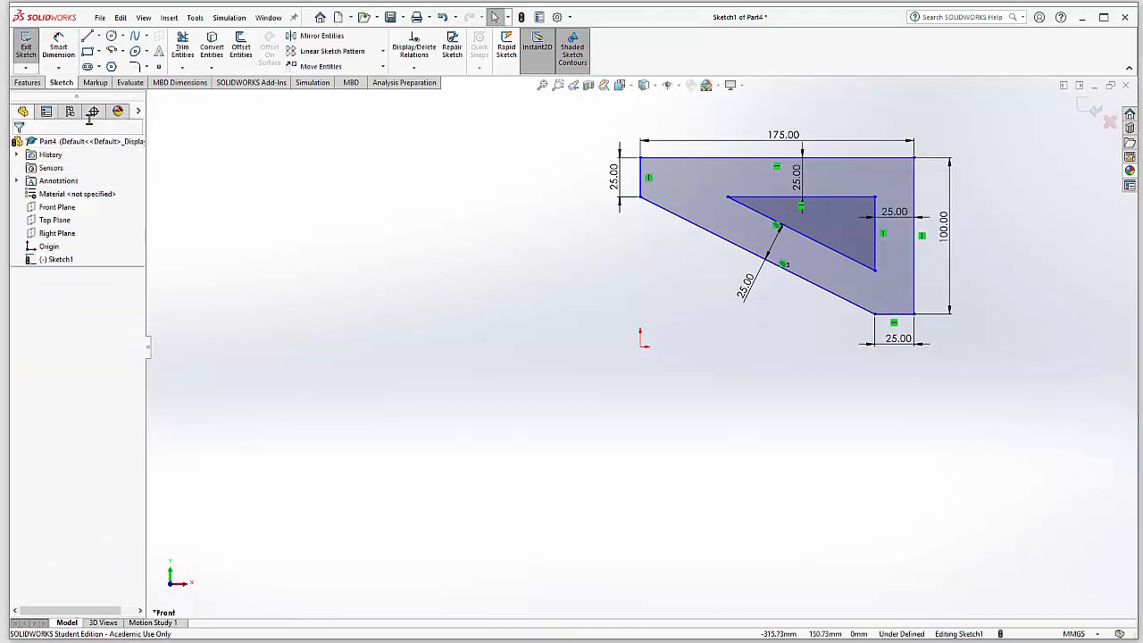
# Round all three corners of the inner triangle with 6 mm sketch fillets
pyautogui.click(134, 67)
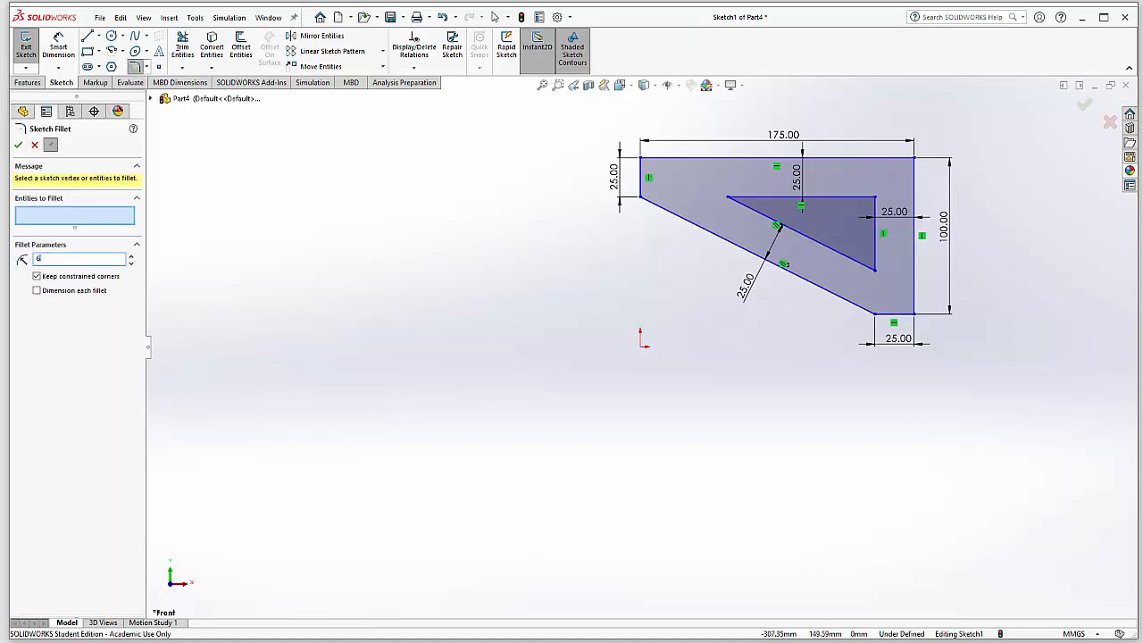
pyautogui.click(765, 215)
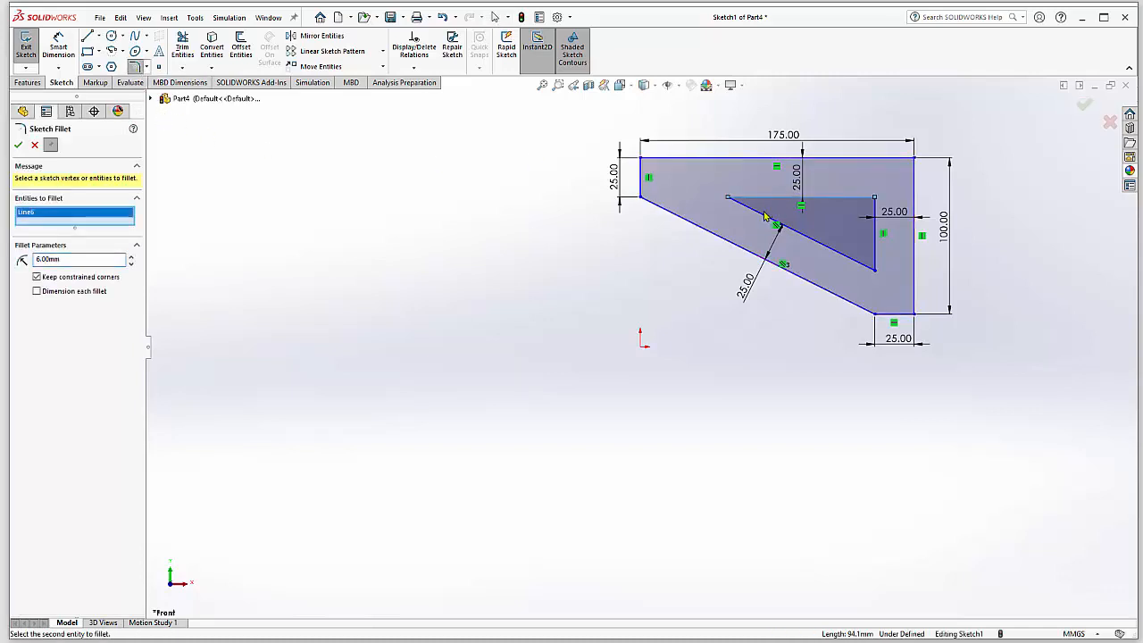
pyautogui.click(804, 197)
pyautogui.click(873, 224)
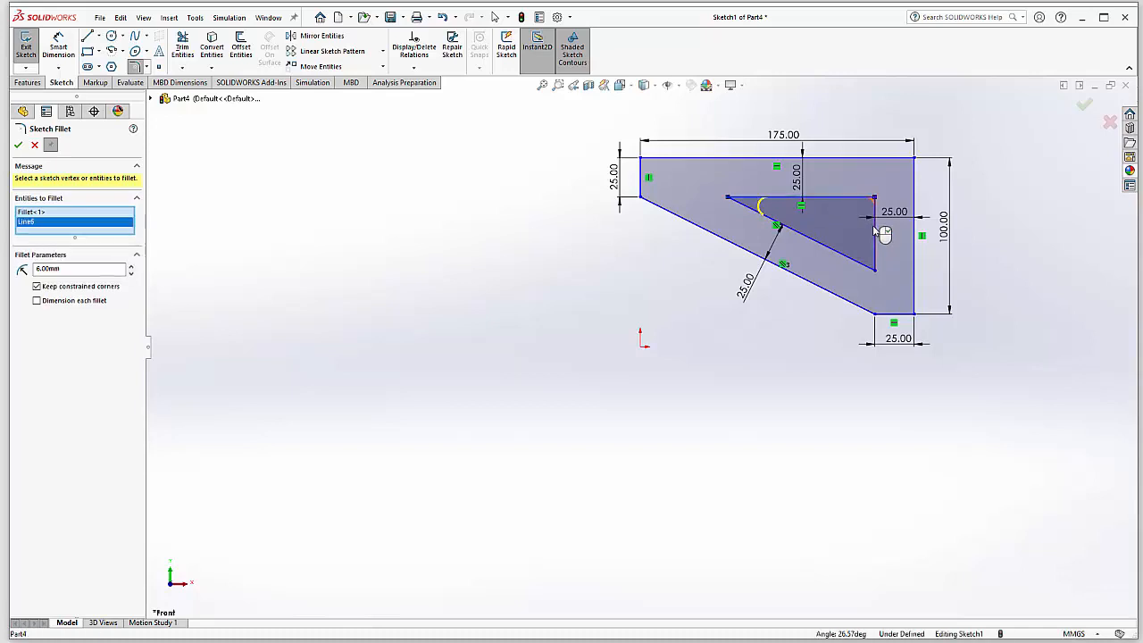
pyautogui.click(878, 244)
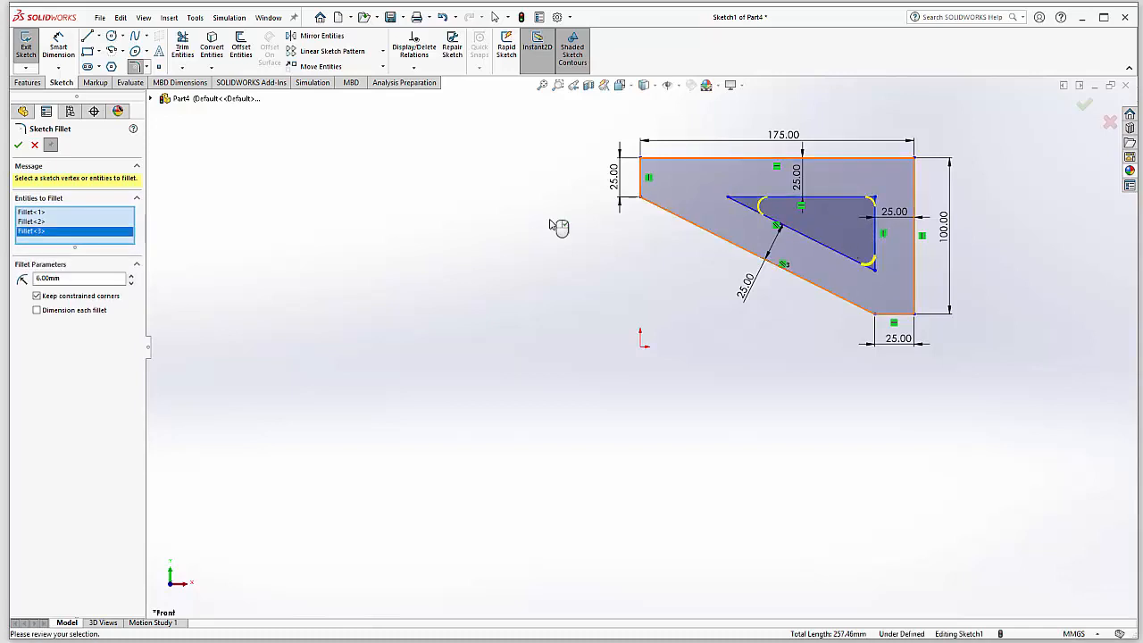
pyautogui.click(19, 146)
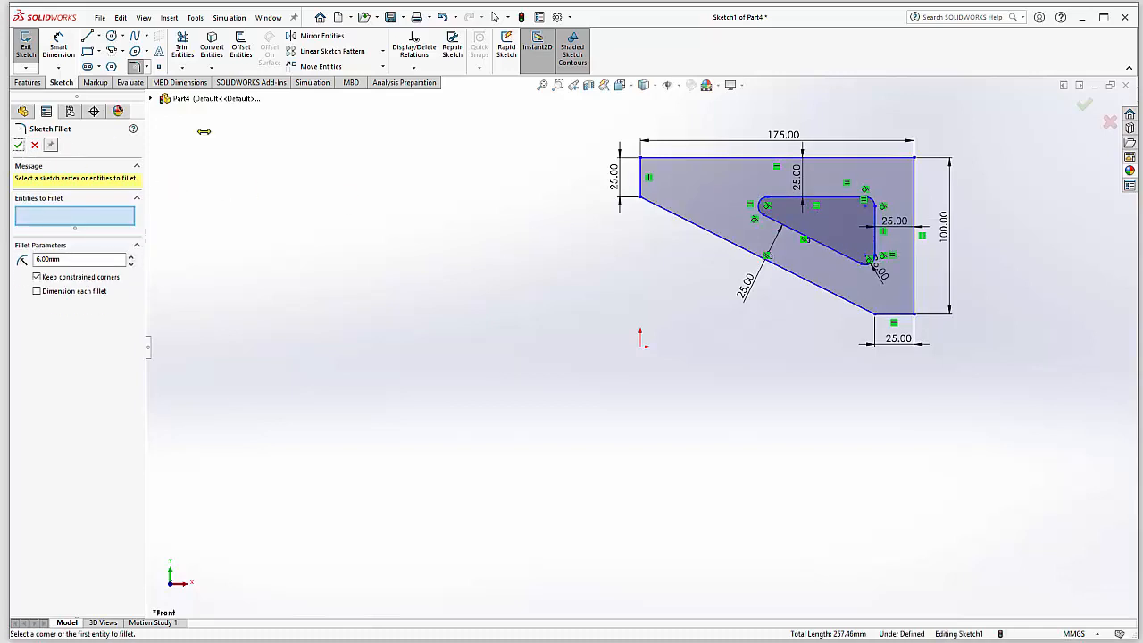
pyautogui.click(18, 146)
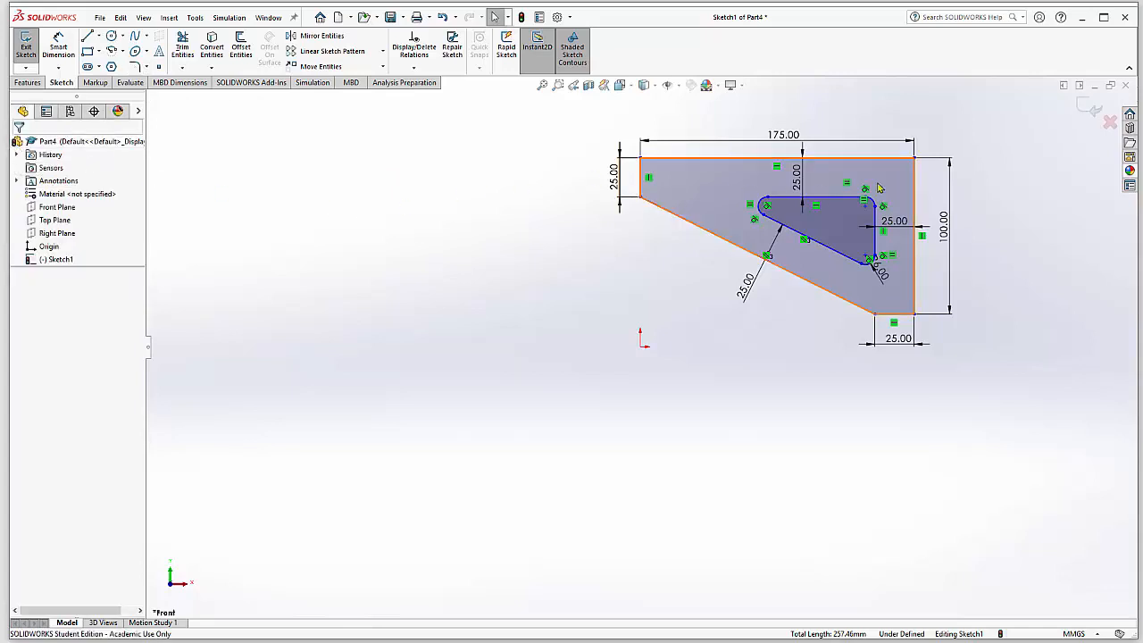
# Extrude the bracket profile as a blind boss 10 mm deep
pyautogui.scroll(2, 893, 220)
pyautogui.scroll(-3, 894, 221)
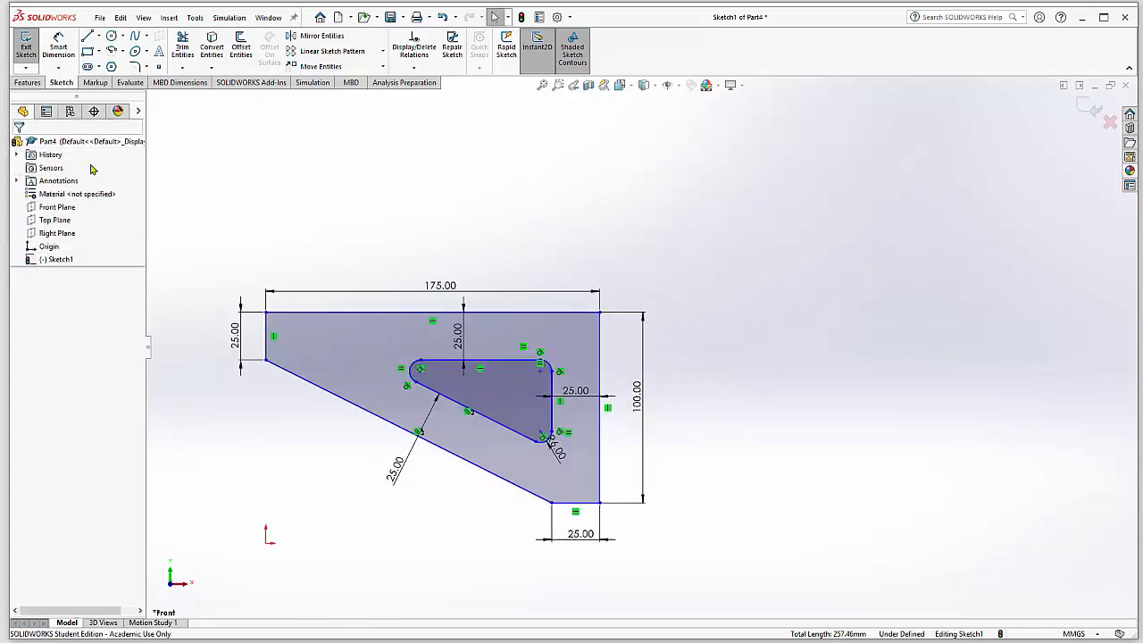
pyautogui.click(26, 83)
pyautogui.click(30, 44)
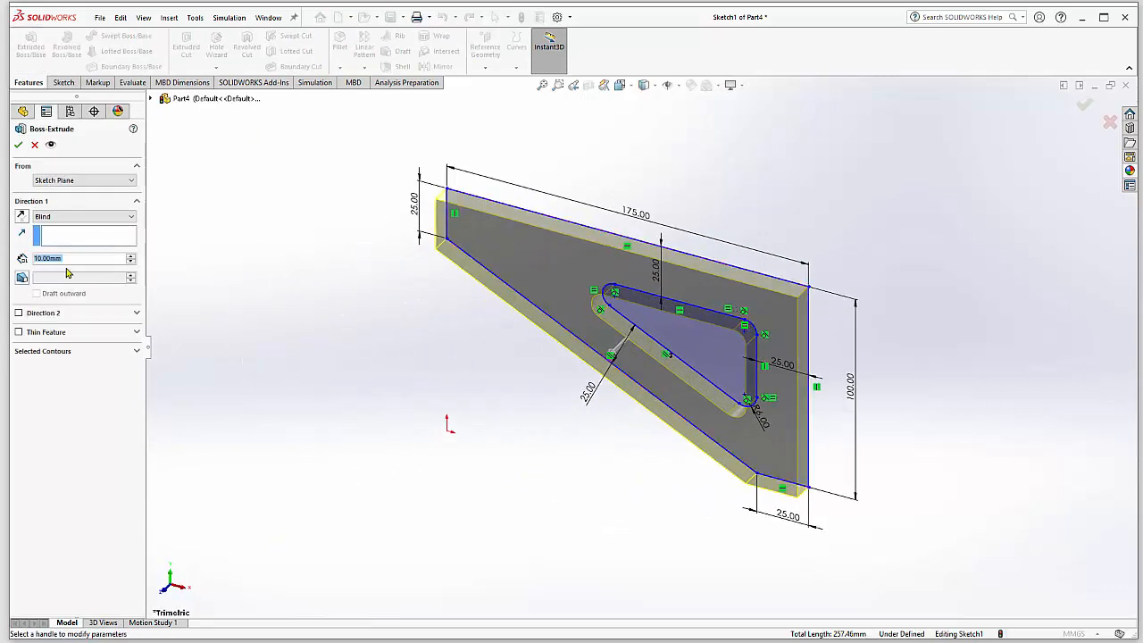
pyautogui.click(19, 146)
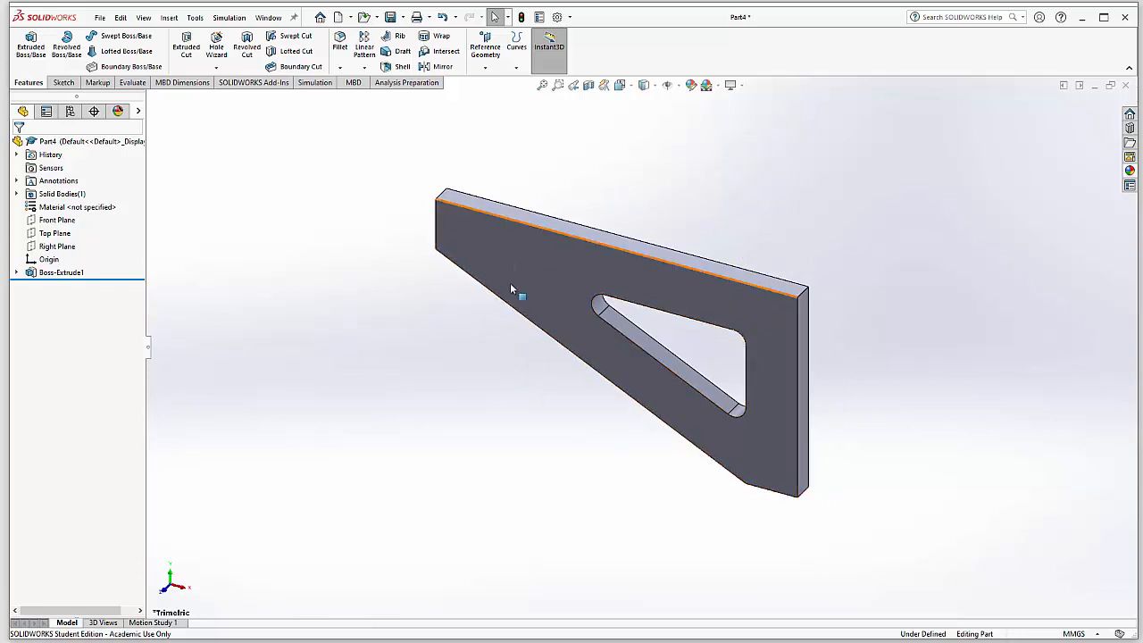
# Create a new static simulation study for the bracket
pyautogui.click(314, 83)
pyautogui.click(22, 45)
pyautogui.click(22, 271)
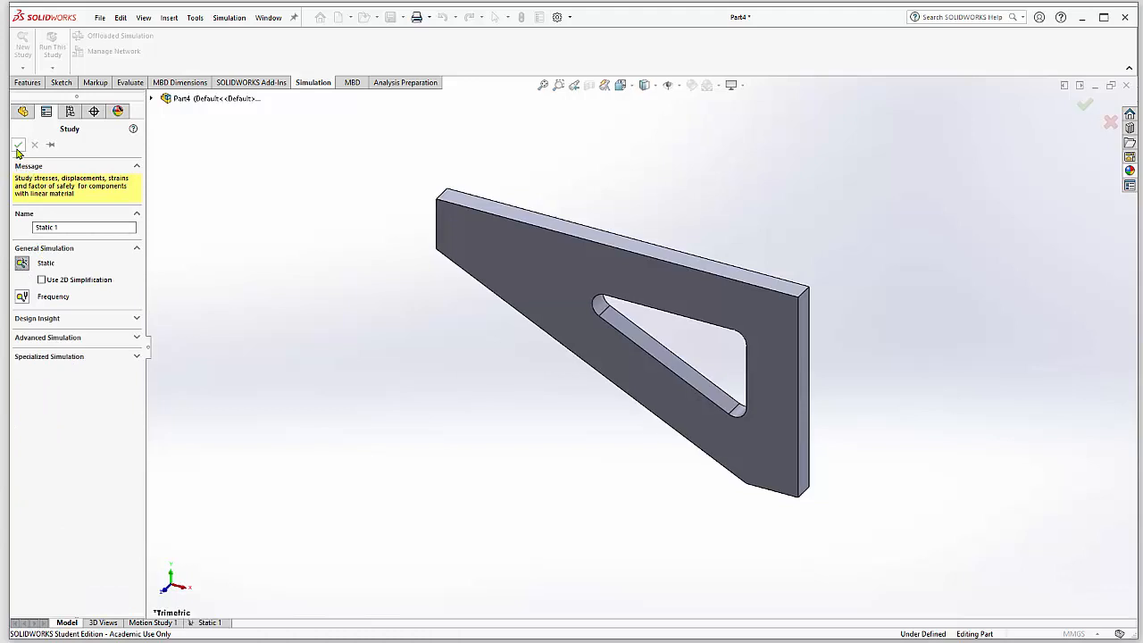
pyautogui.click(18, 148)
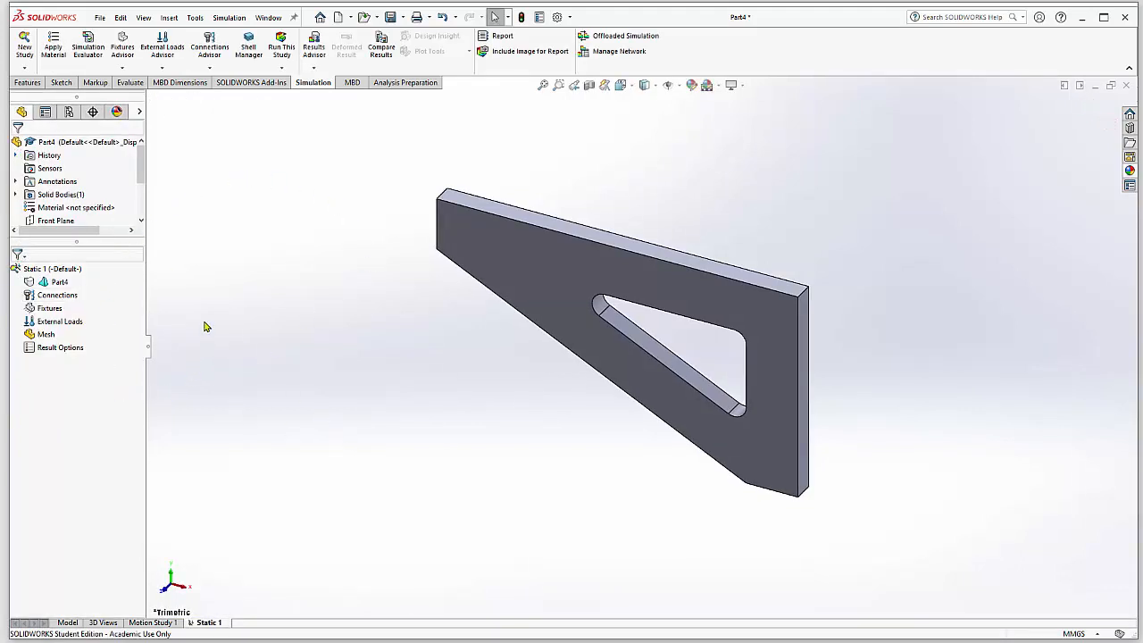
# Assign the favorite material Plain Carbon Steel to the bracket in the static study
pyautogui.rightClick(61, 282)
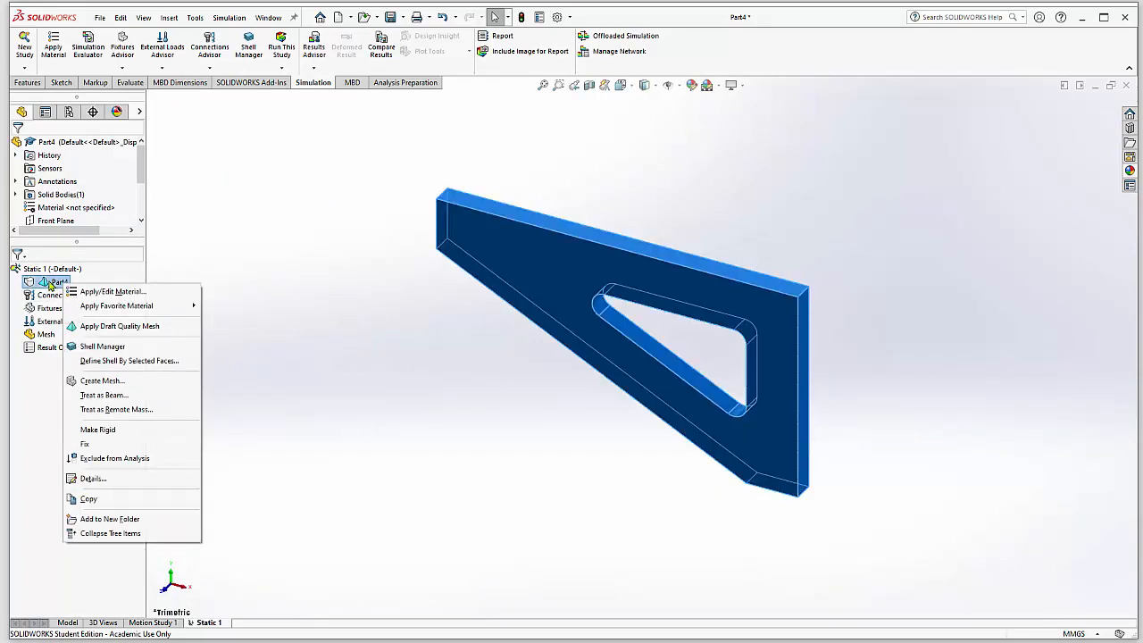
pyautogui.moveTo(131, 308)
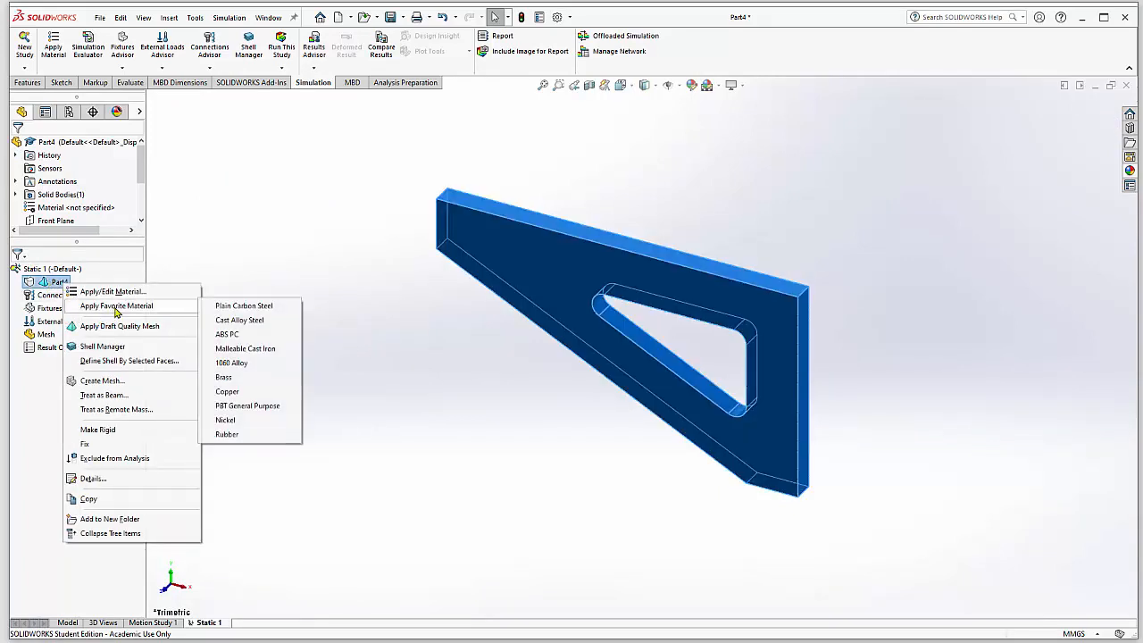
pyautogui.click(254, 308)
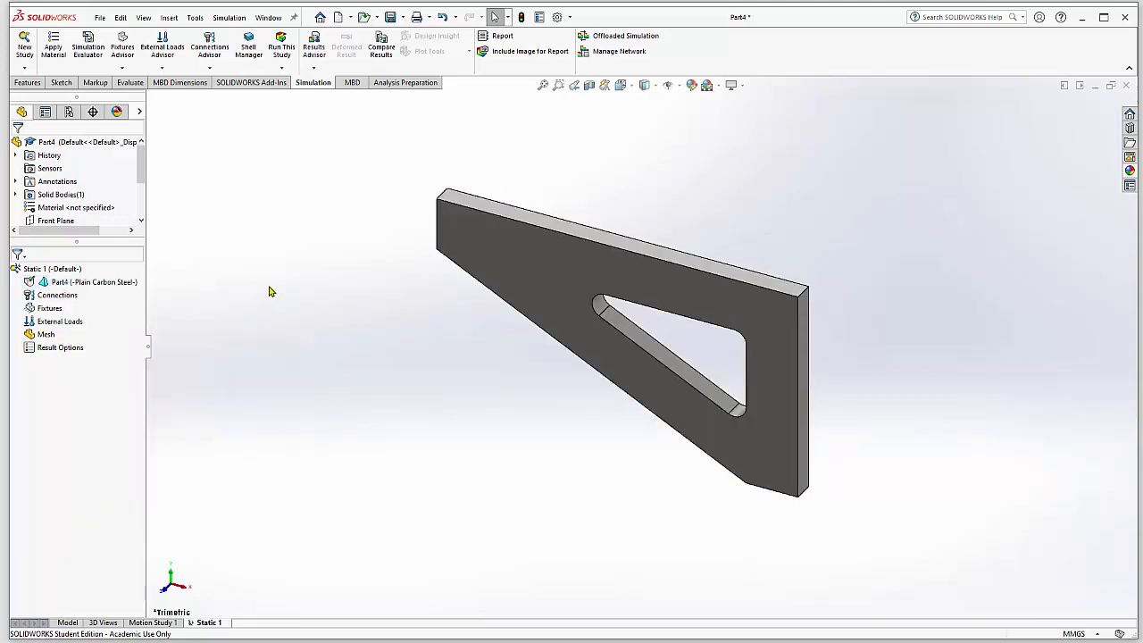
# Apply a Fixed Geometry fixture to the tall vertical end face of the bracket
pyautogui.rightClick(50, 308)
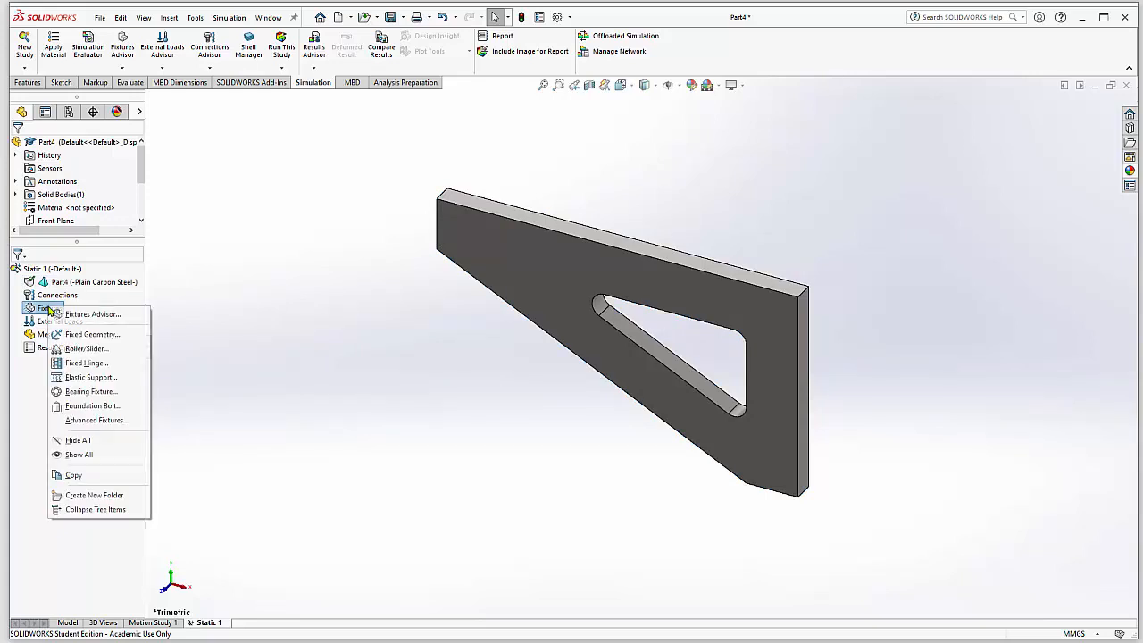
pyautogui.click(92, 334)
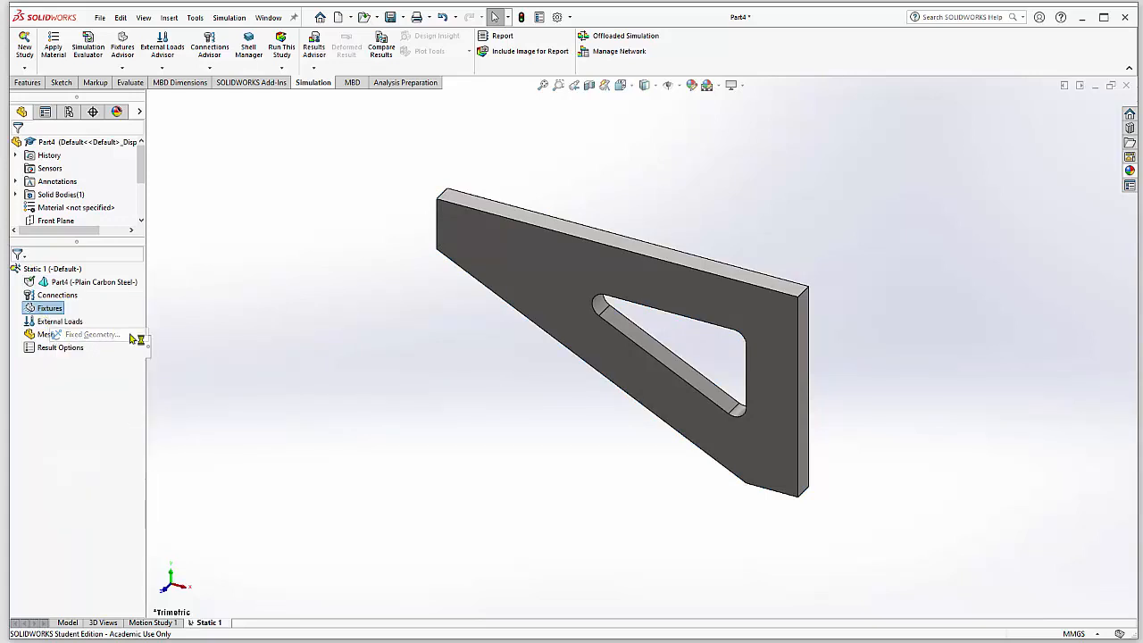
pyautogui.click(808, 382)
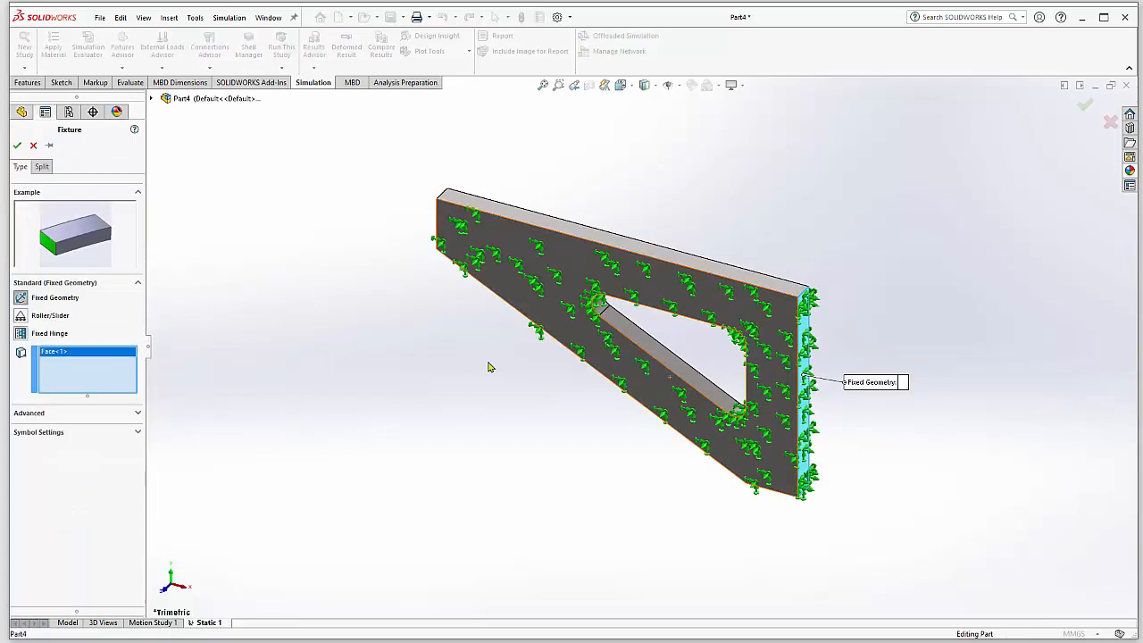
pyautogui.click(17, 147)
# Apply a pressure of 5 N/mm^2 (MPa) normal to the bracket's long top face and run the static study
pyautogui.click(65, 338)
pyautogui.rightClick(66, 340)
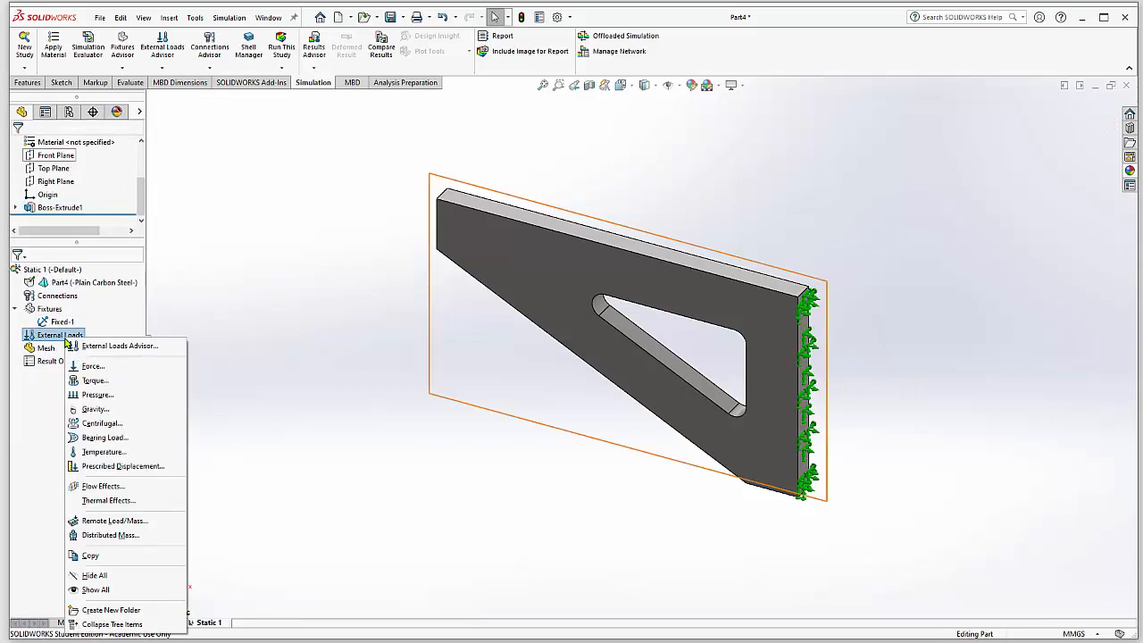
pyautogui.click(97, 394)
pyautogui.click(503, 212)
pyautogui.click(130, 311)
pyautogui.click(87, 346)
pyautogui.click(59, 328)
pyautogui.write('5')
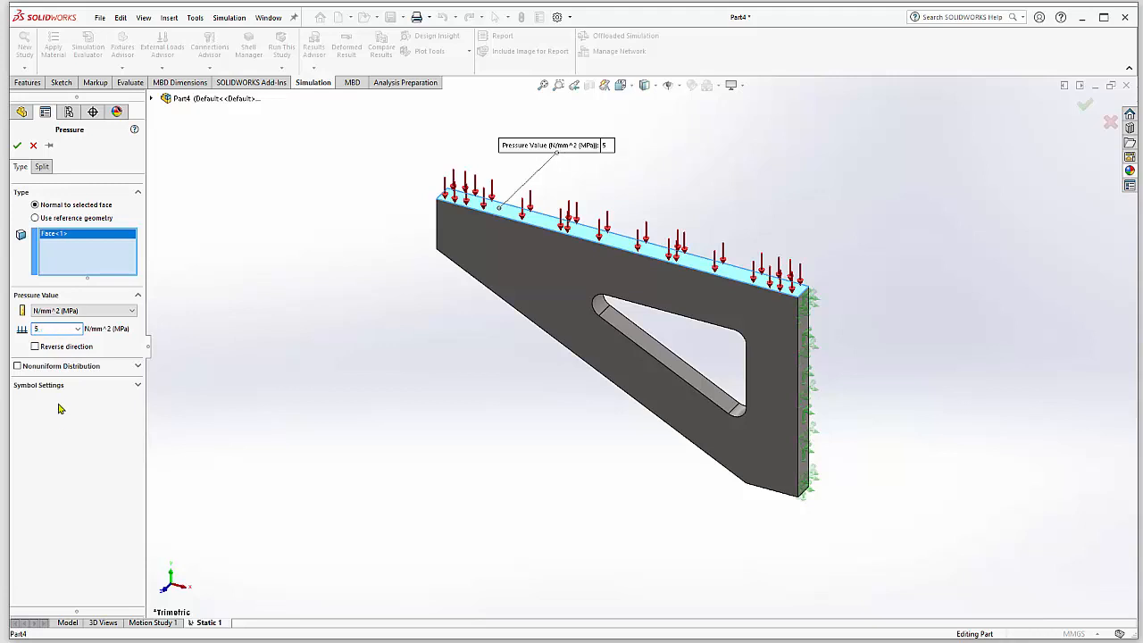
pyautogui.click(18, 147)
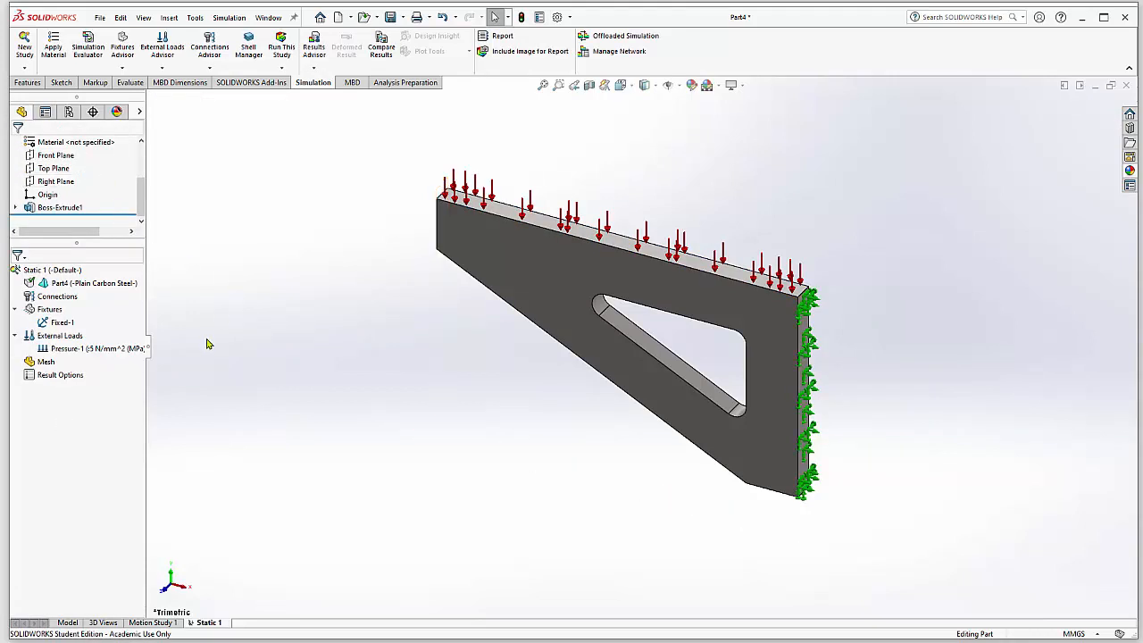
pyautogui.click(281, 47)
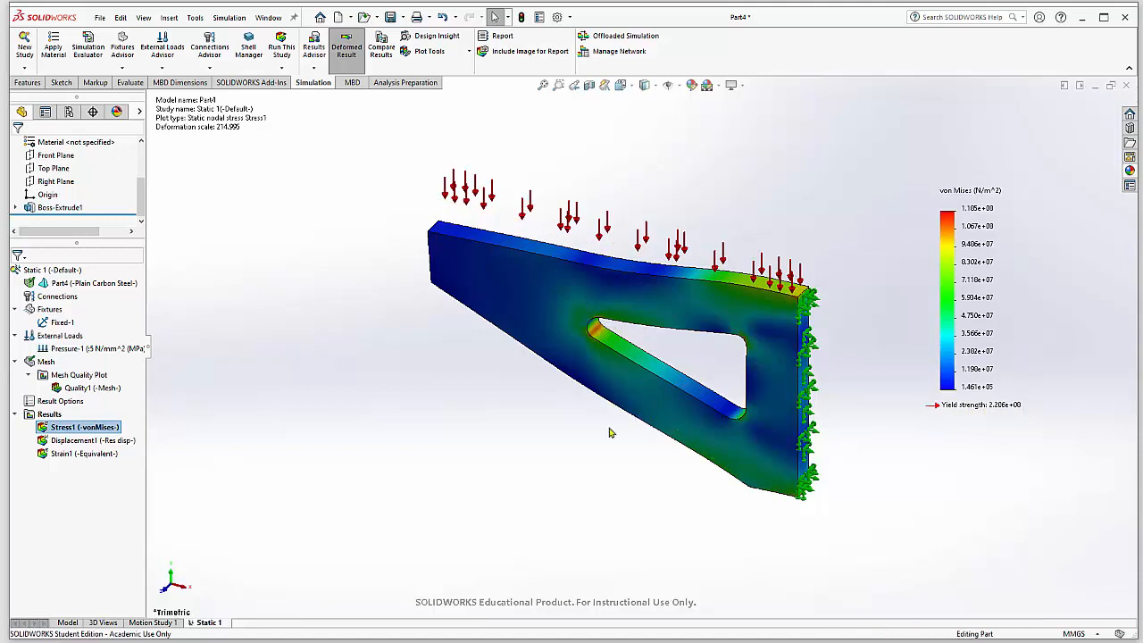
# Define a factor of safety plot for the whole bracket using the Max von Mises Stress criterion
pyautogui.click(49, 415)
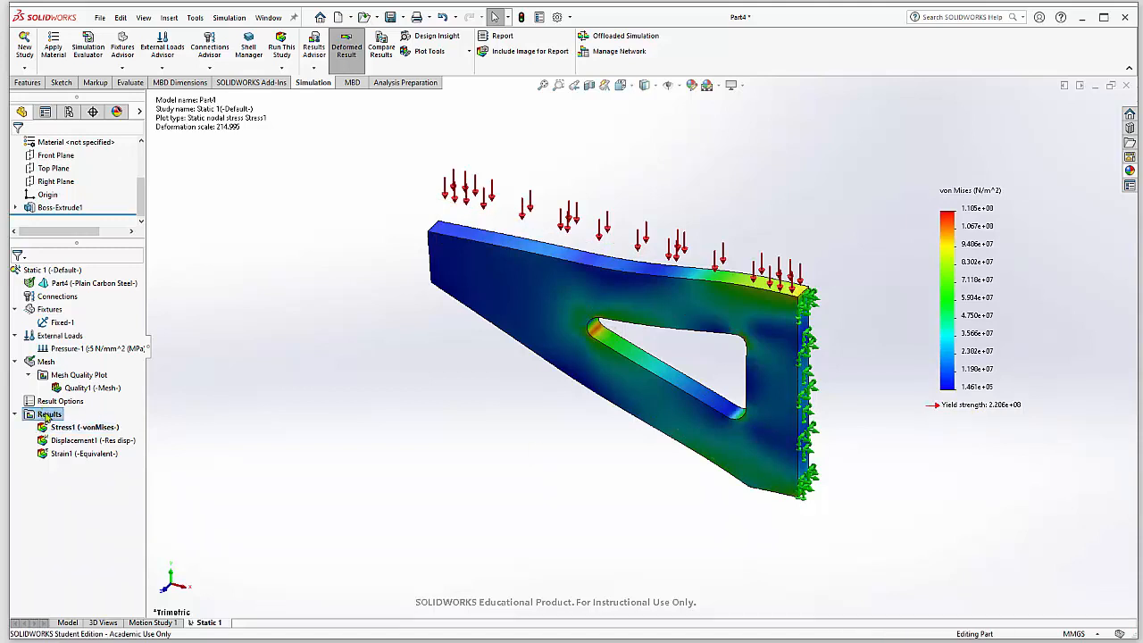
pyautogui.rightClick(49, 415)
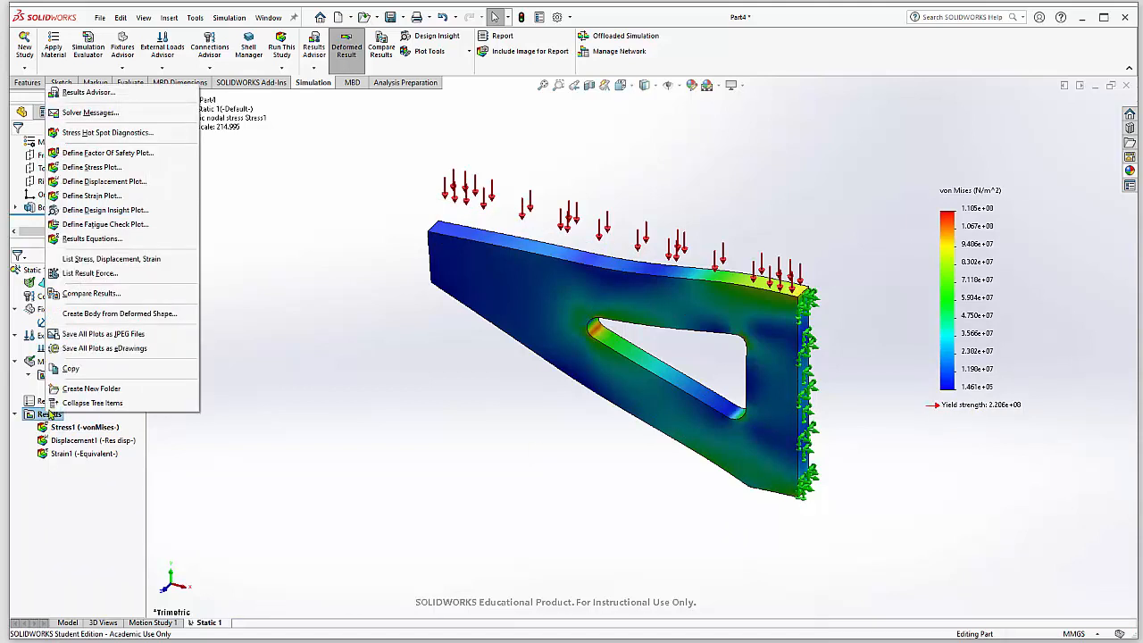
pyautogui.click(154, 154)
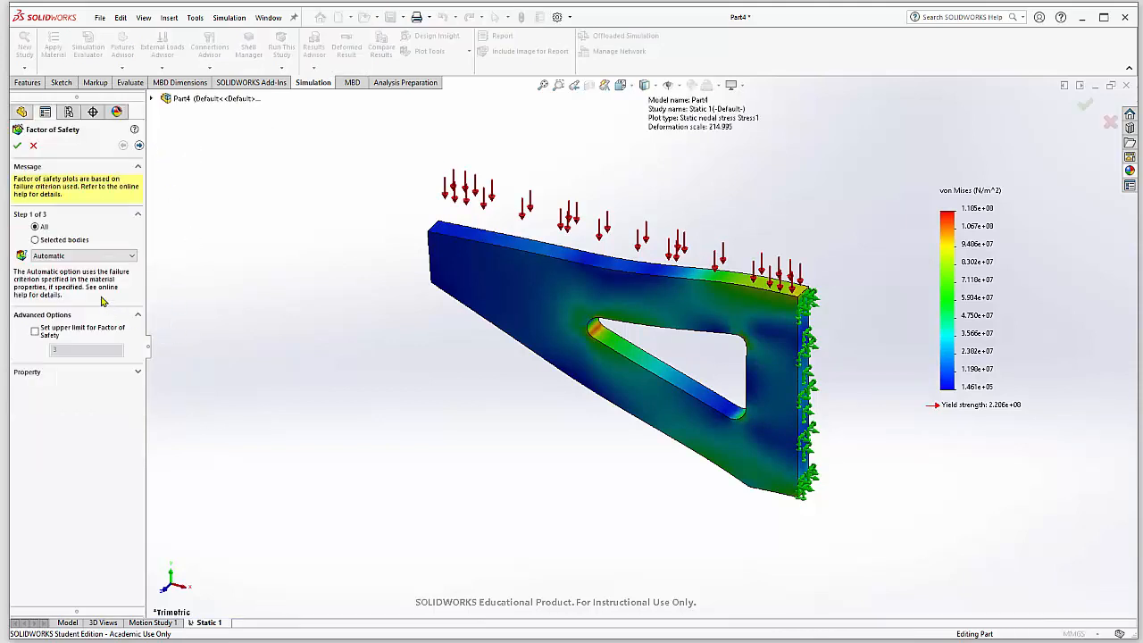
pyautogui.click(67, 256)
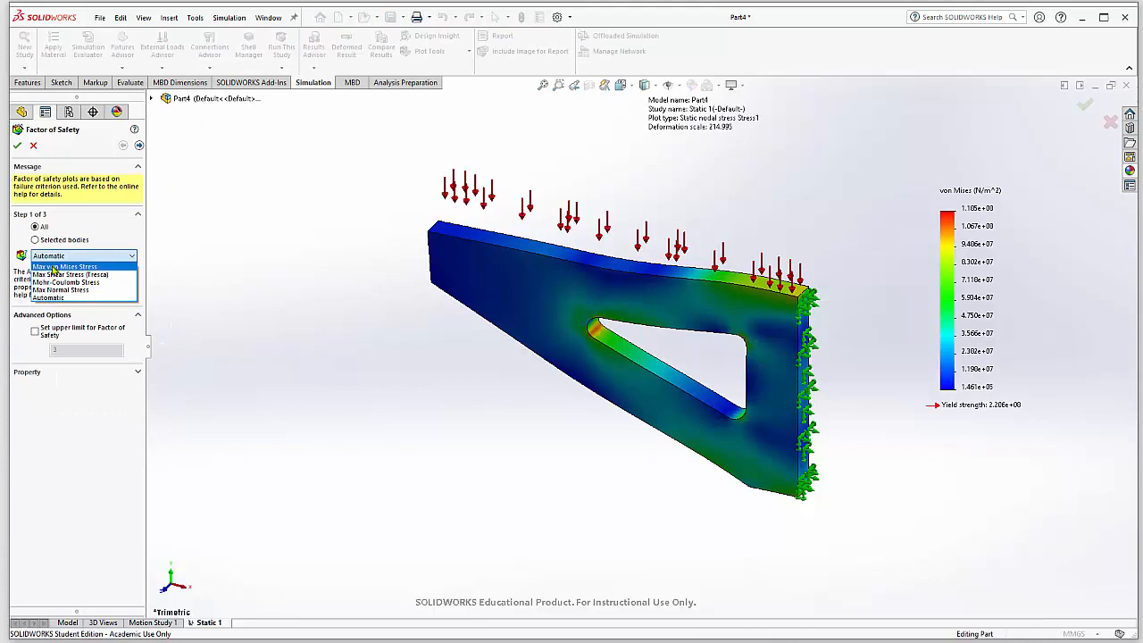
pyautogui.click(54, 267)
pyautogui.click(17, 146)
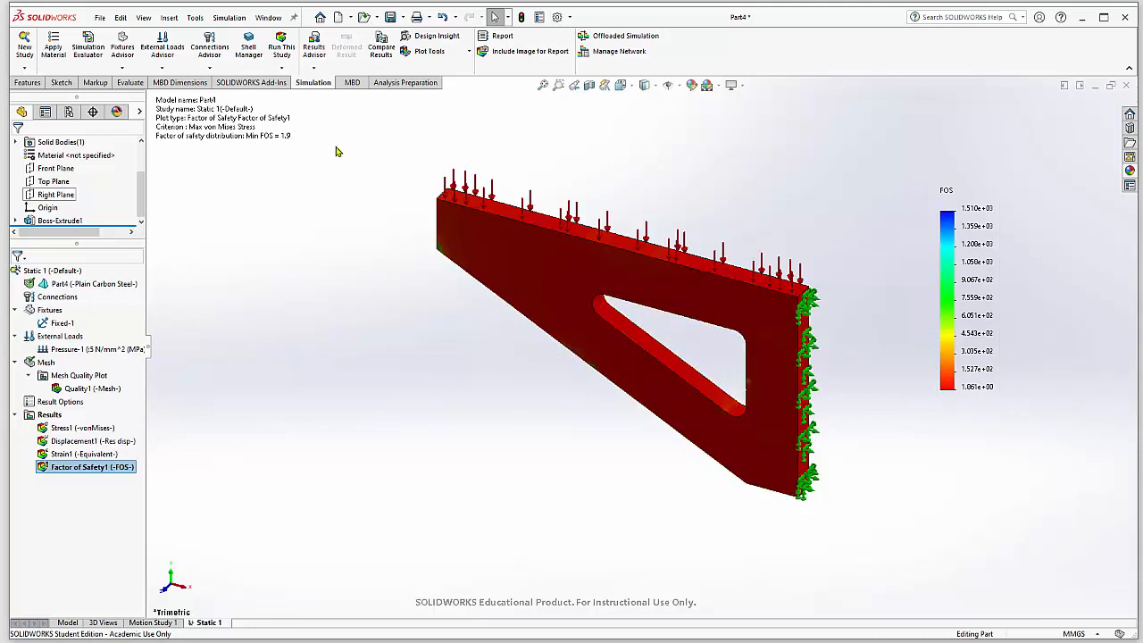
# Create a new frequency study and assign Plain Carbon Steel to the bracket in it
pyautogui.click(24, 50)
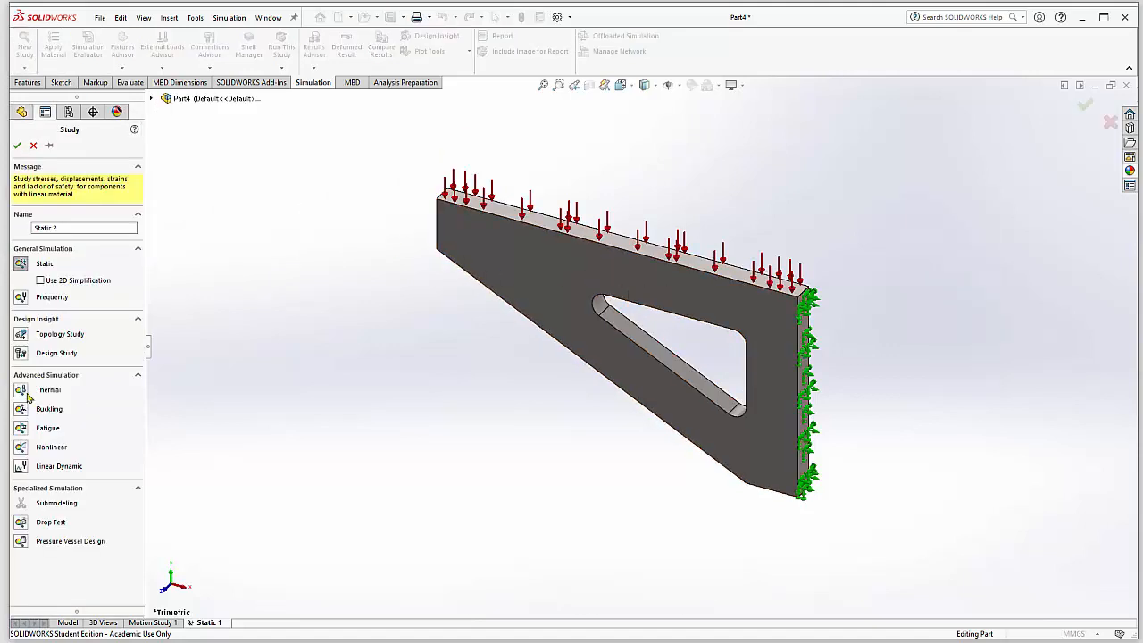
pyautogui.click(19, 298)
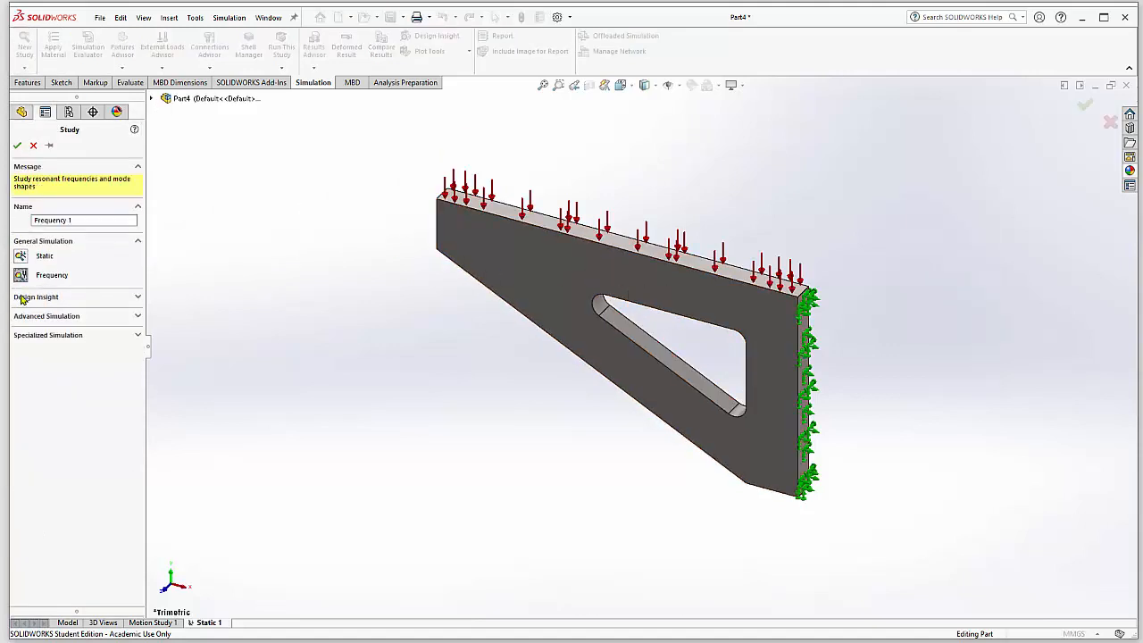
pyautogui.click(17, 145)
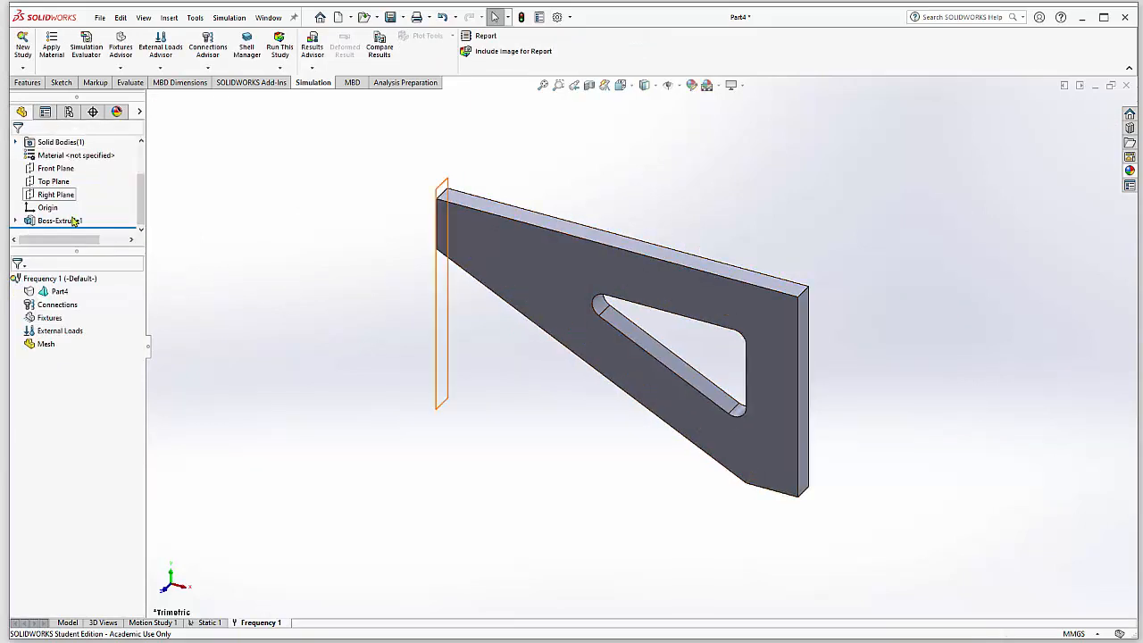
pyautogui.rightClick(56, 292)
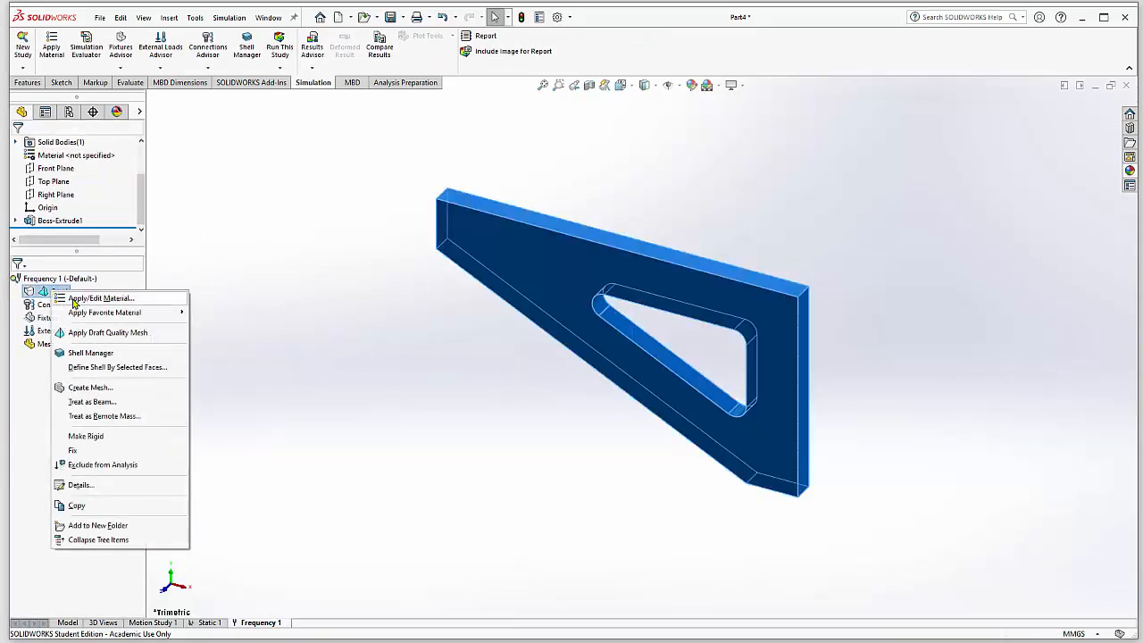
pyautogui.moveTo(170, 313)
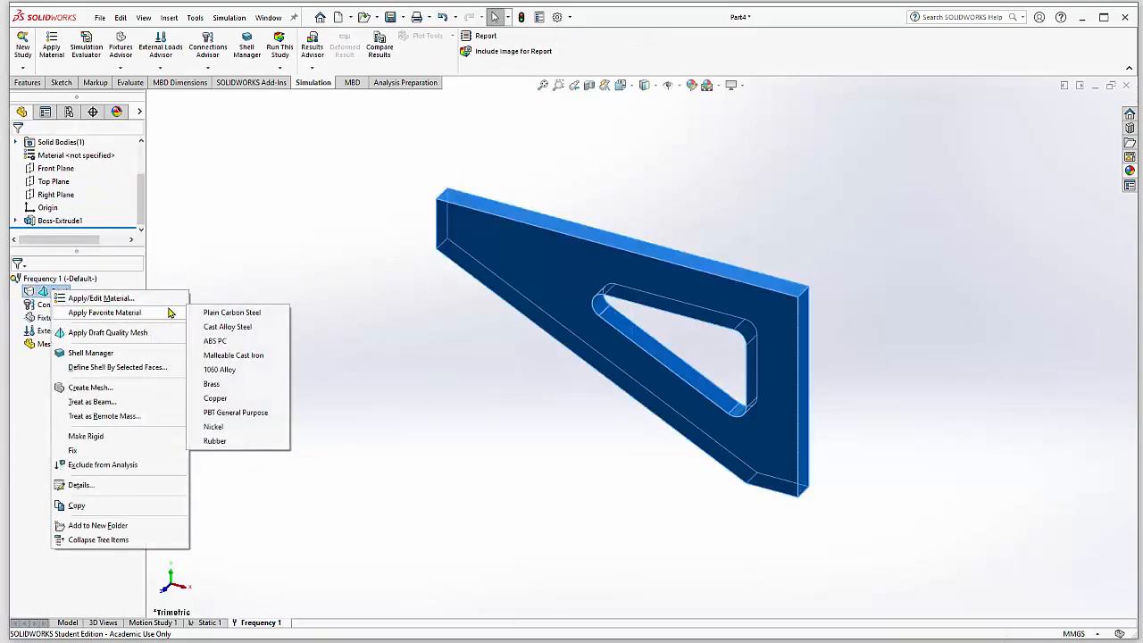
pyautogui.click(232, 312)
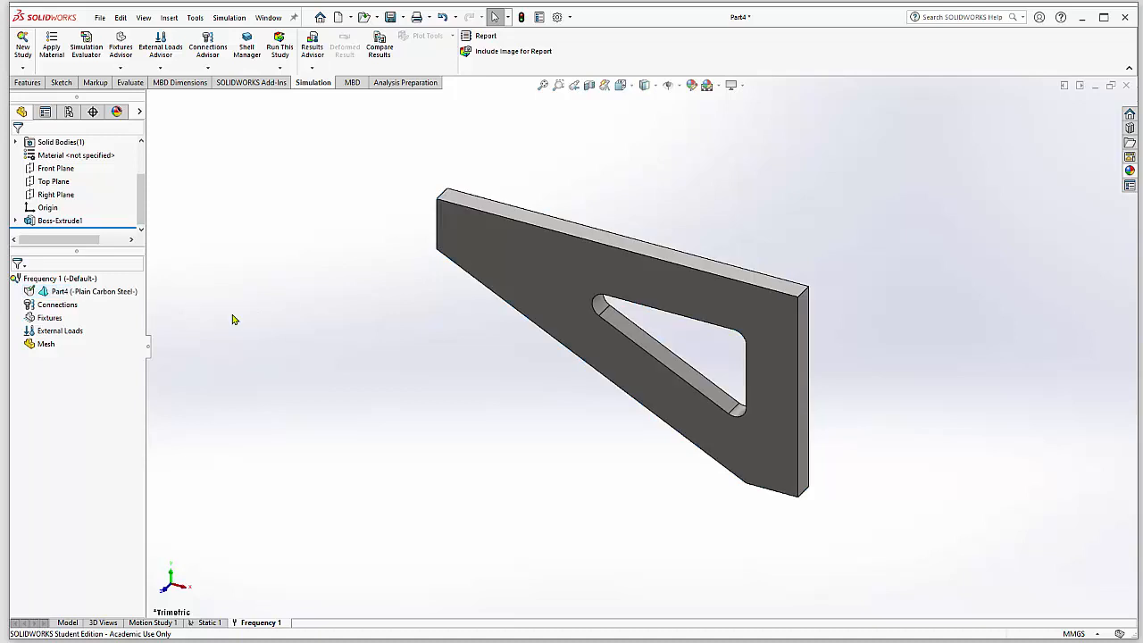
# Add a Fixed Geometry fixture on the bracket's tall vertical end face in the frequency study
pyautogui.rightClick(50, 322)
pyautogui.click(80, 327)
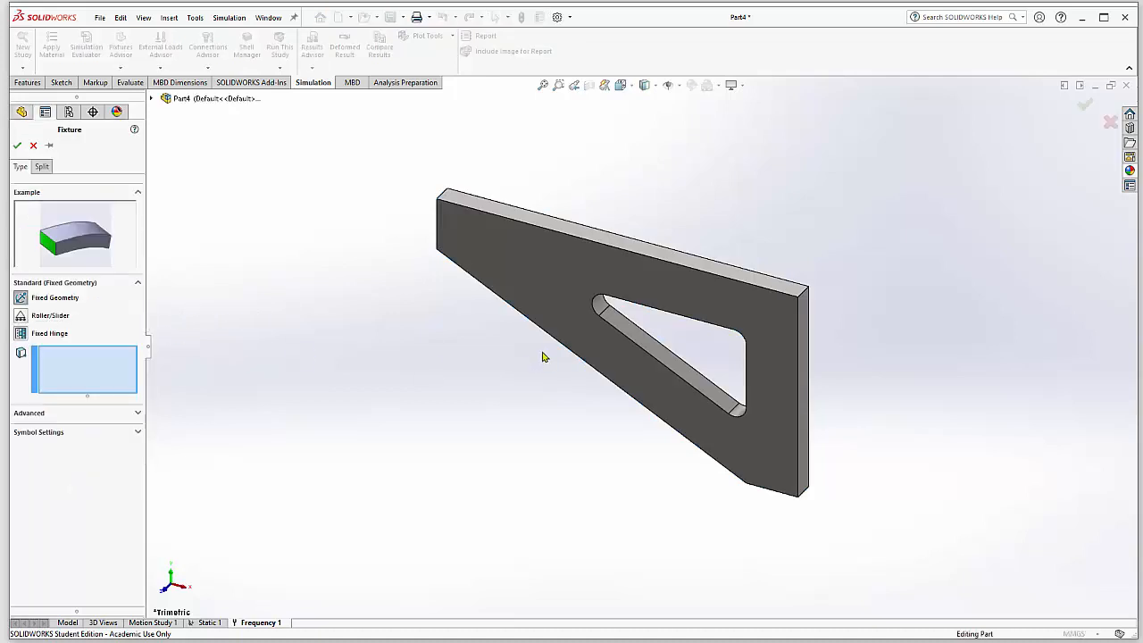
pyautogui.click(806, 375)
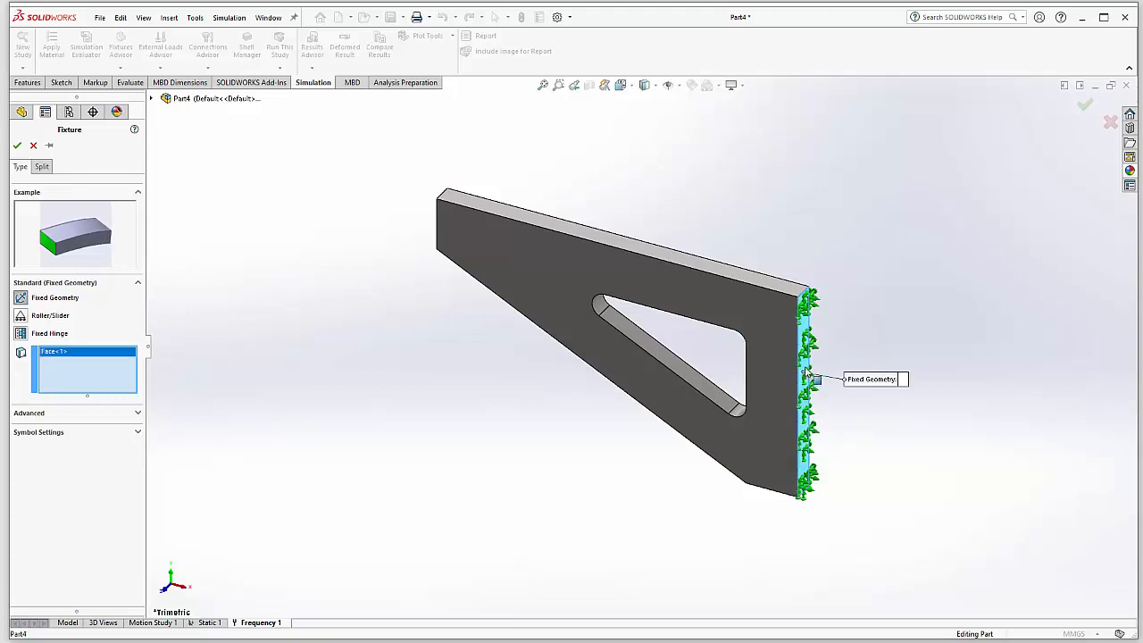
pyautogui.click(18, 148)
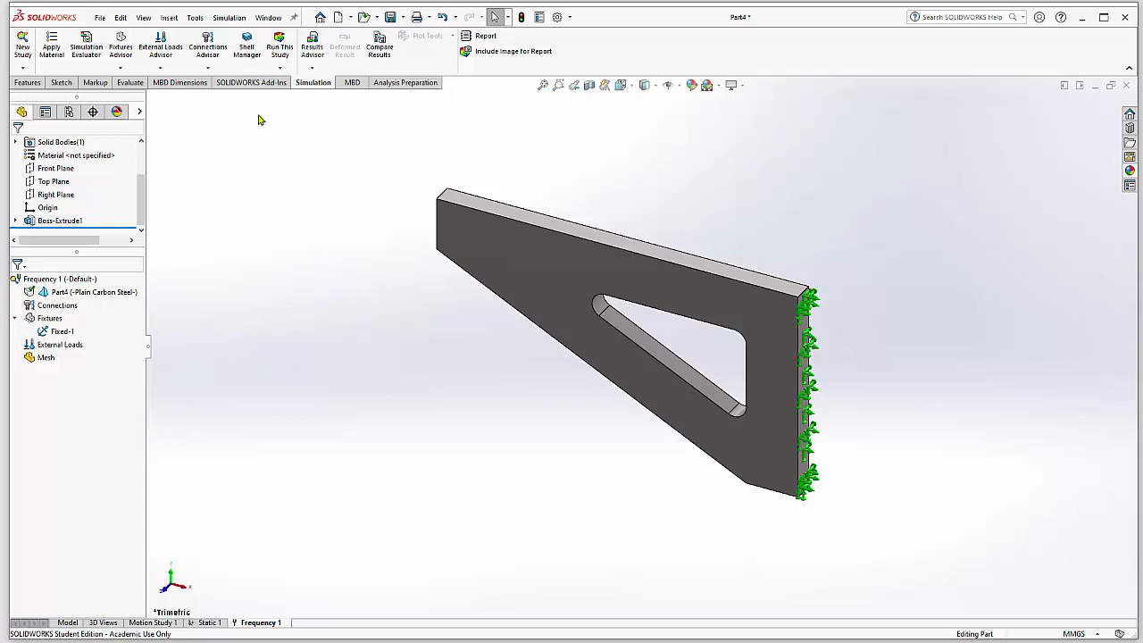
# Run the frequency study and move the plot's information text closer to the bracket
pyautogui.click(280, 46)
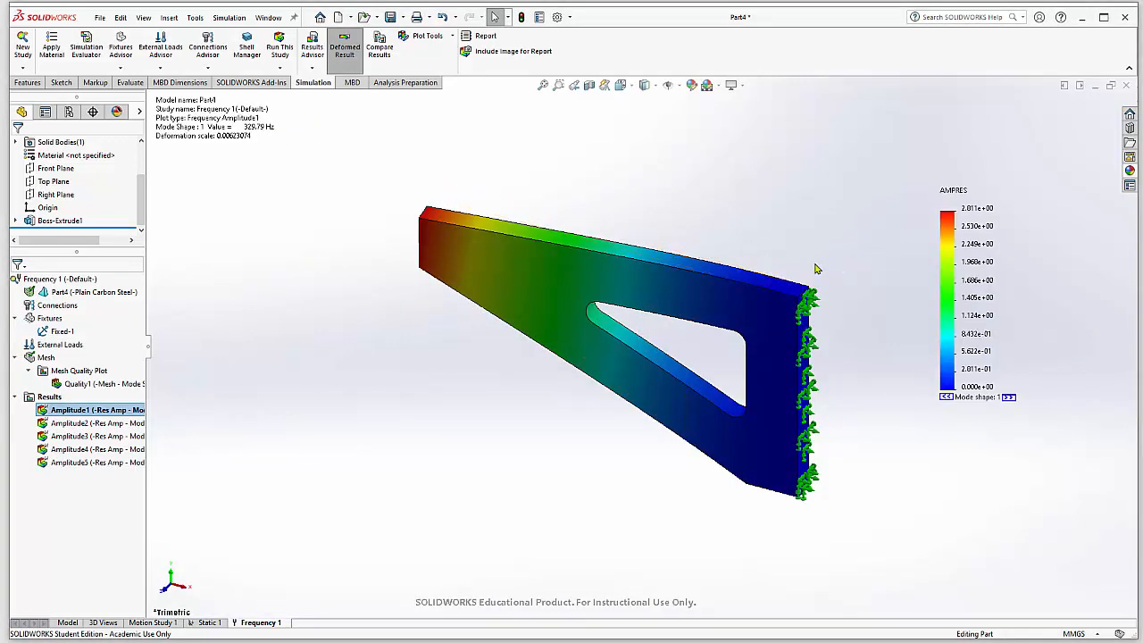
pyautogui.moveTo(210, 135); pyautogui.dragTo(270, 223)
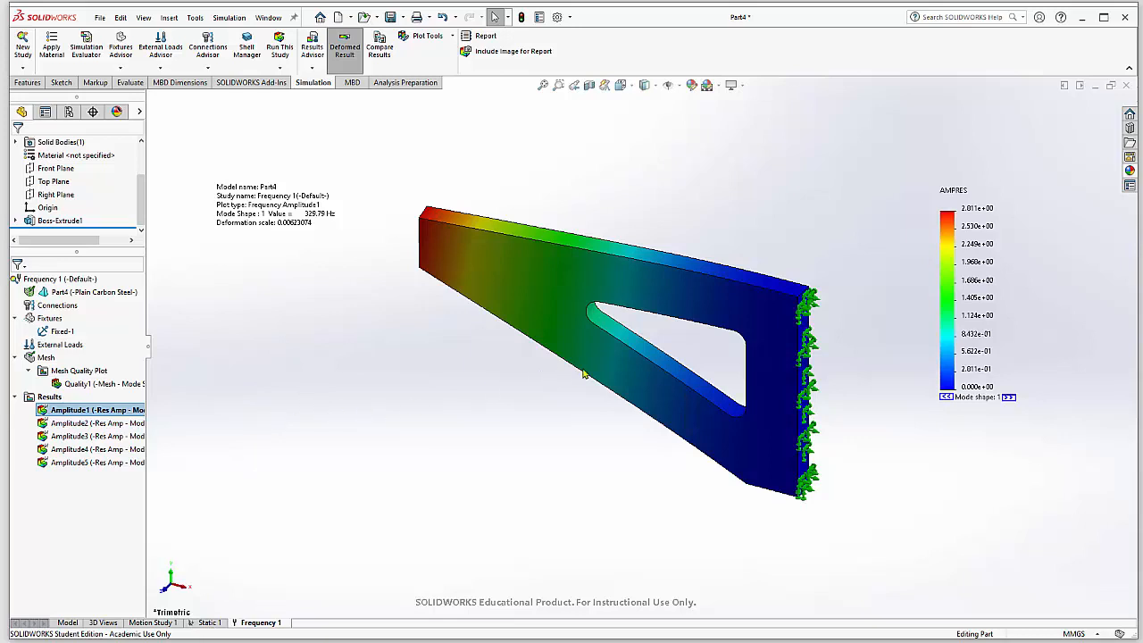
# Create a new design study and add variable p1 linked to the 25 mm dimension between the bracket's top edge and the cutout
pyautogui.rightClick(253, 625)
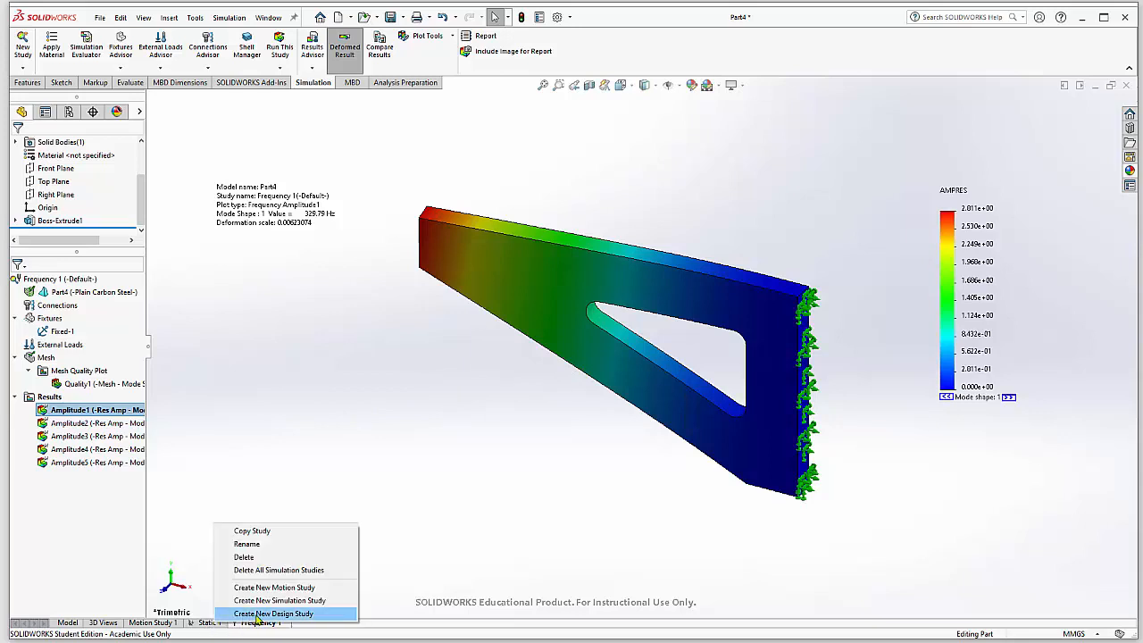
pyautogui.click(257, 614)
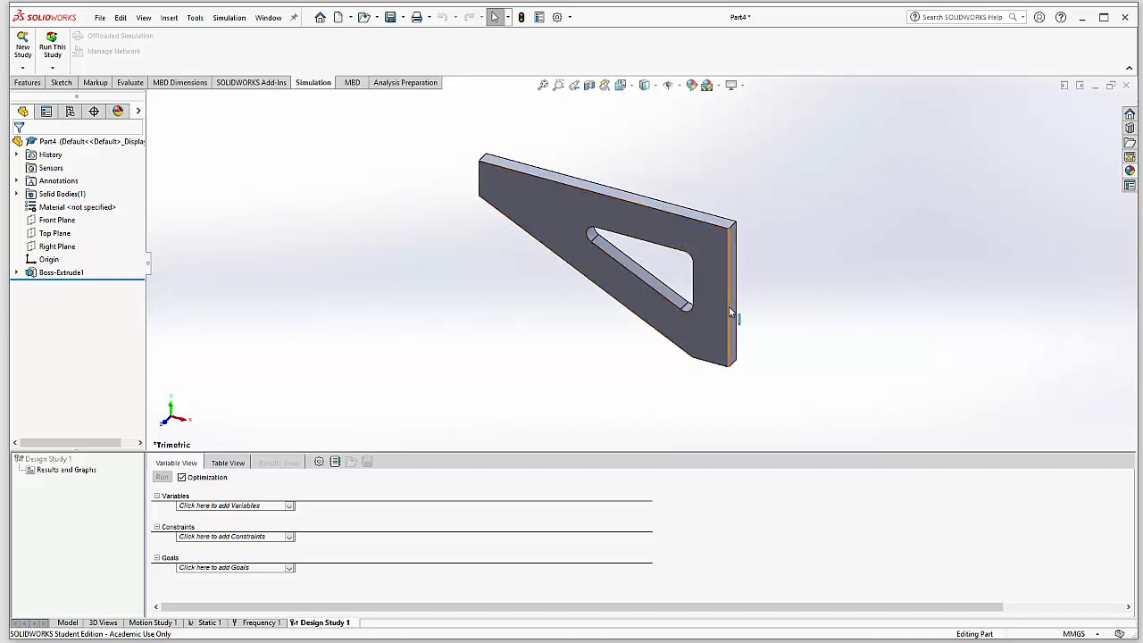
pyautogui.click(288, 507)
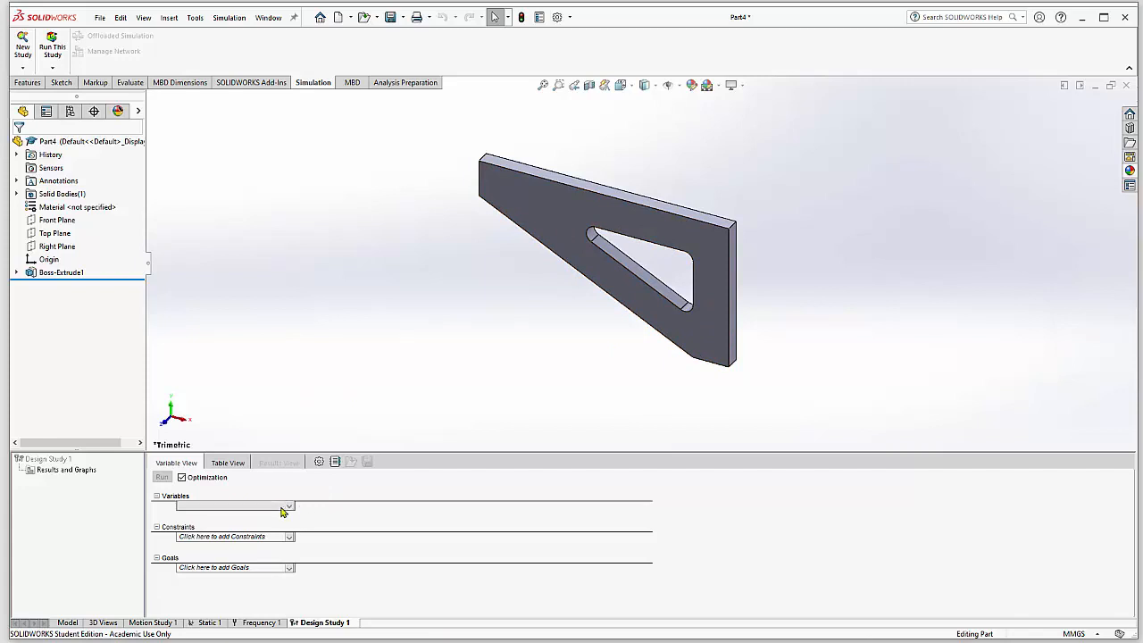
pyautogui.click(301, 496)
pyautogui.click(288, 508)
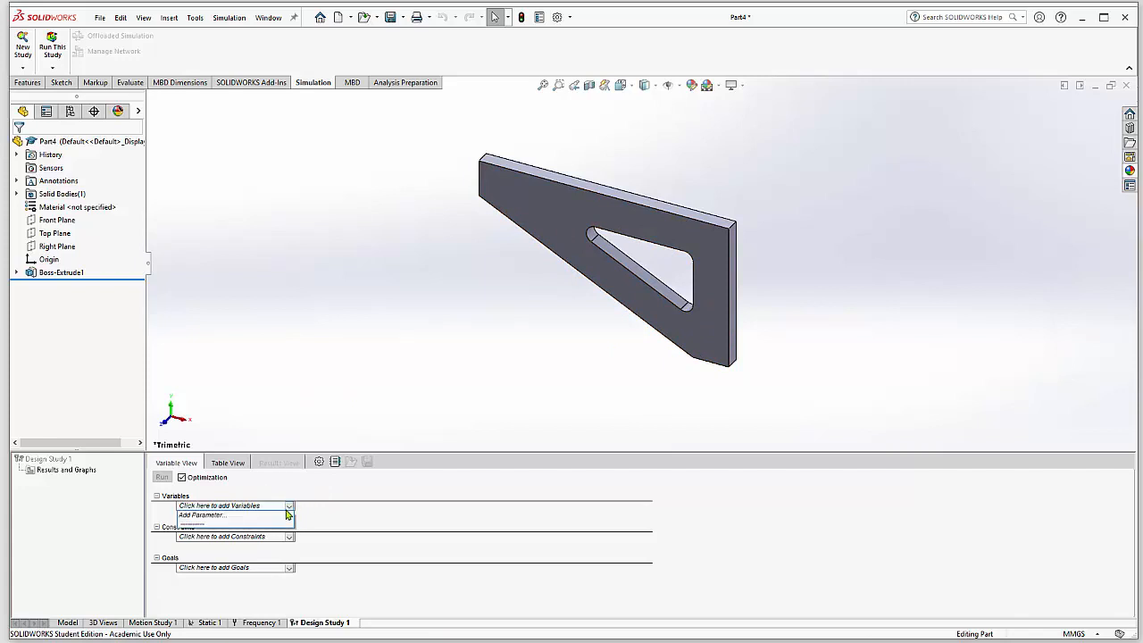
pyautogui.click(266, 516)
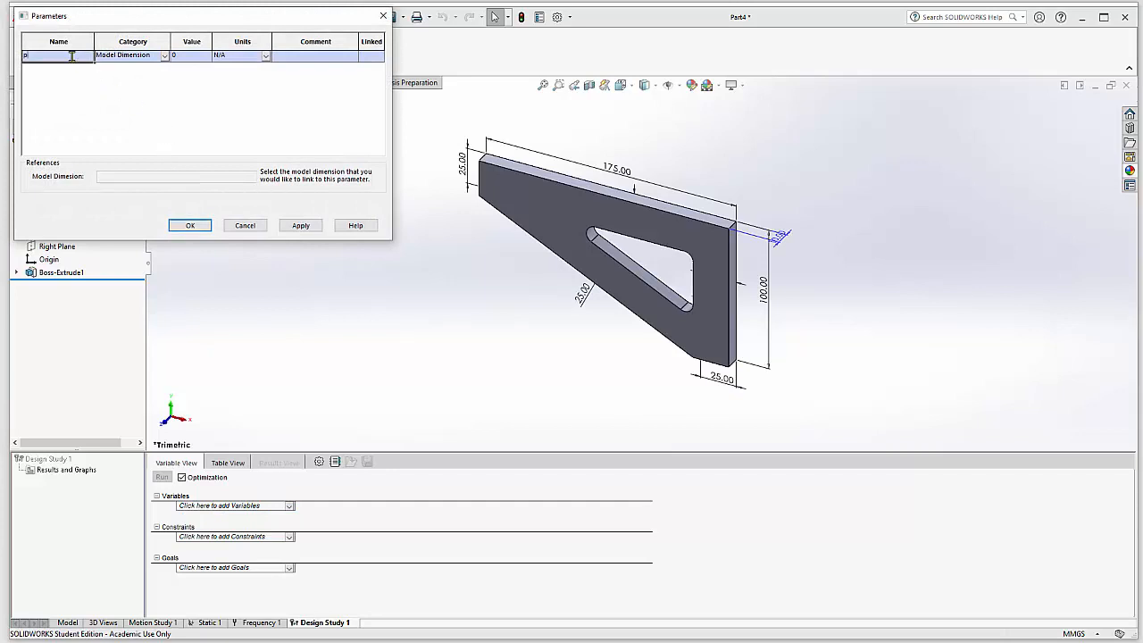
pyautogui.write('p1')
pyautogui.click(197, 64)
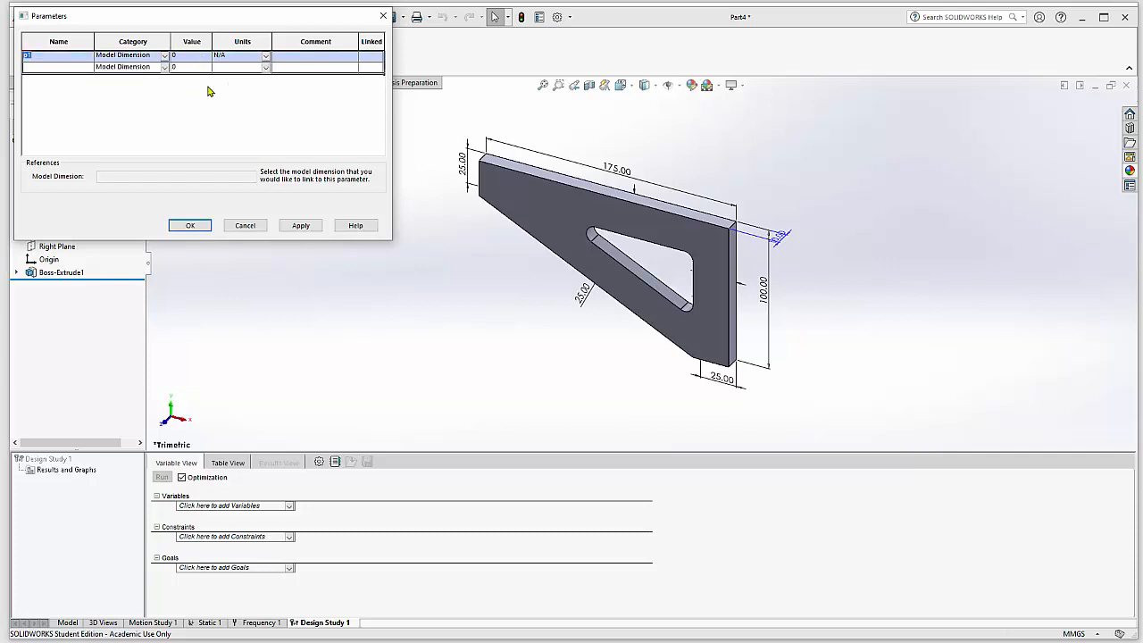
pyautogui.click(634, 220)
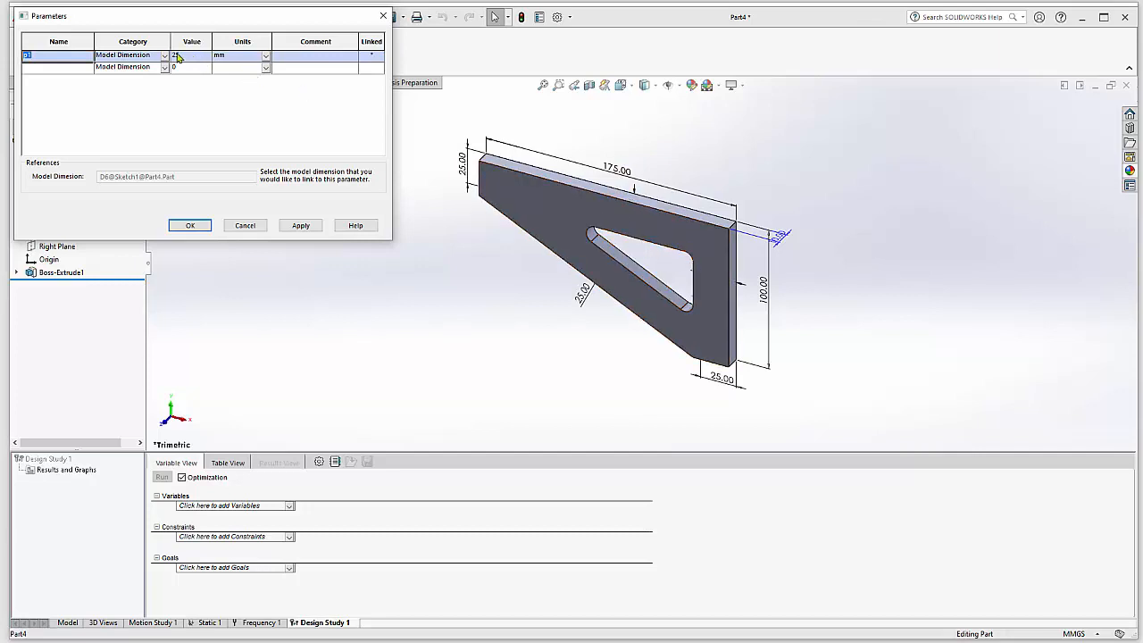
pyautogui.click(190, 226)
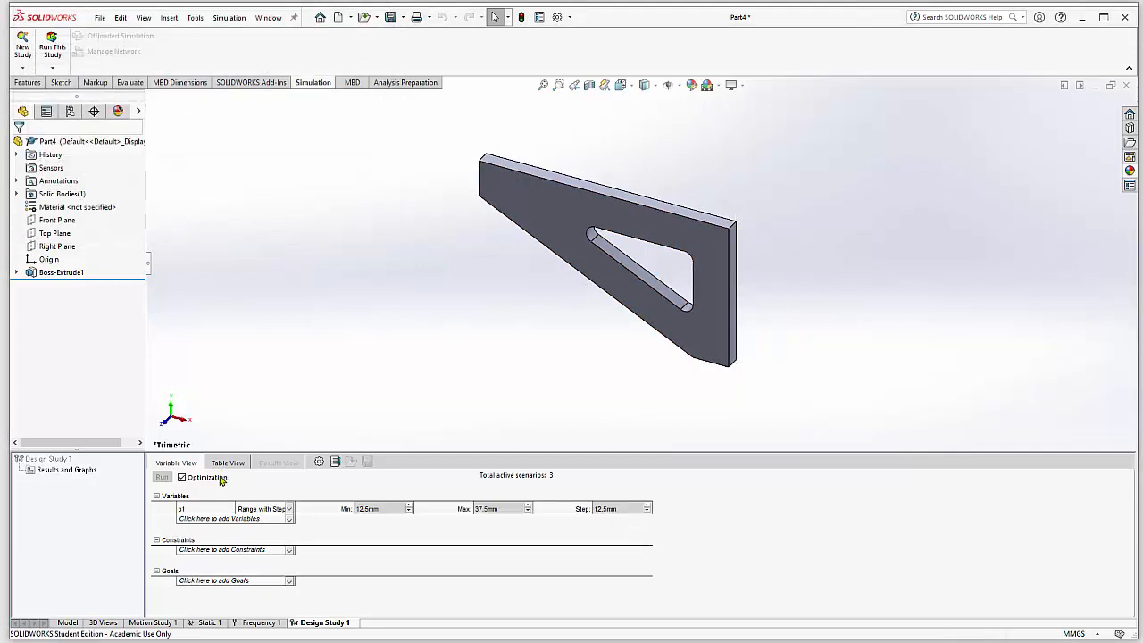
# Make variable p1 a continuous Range with a minimum of 7.5 mm and a maximum of 30 mm
pyautogui.click(264, 513)
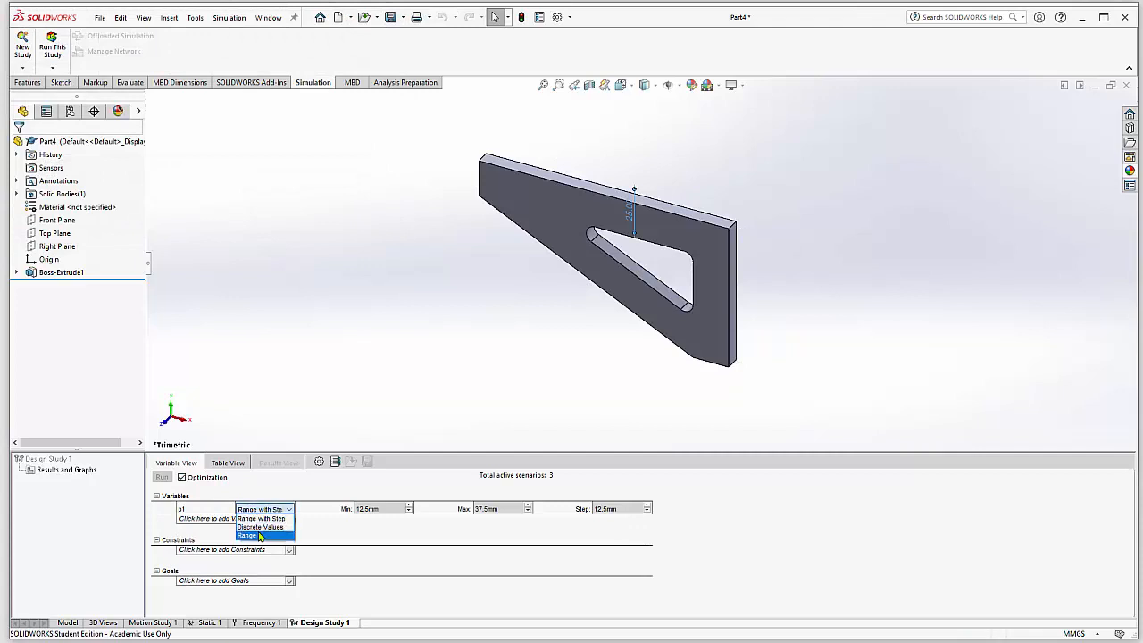
pyautogui.click(277, 530)
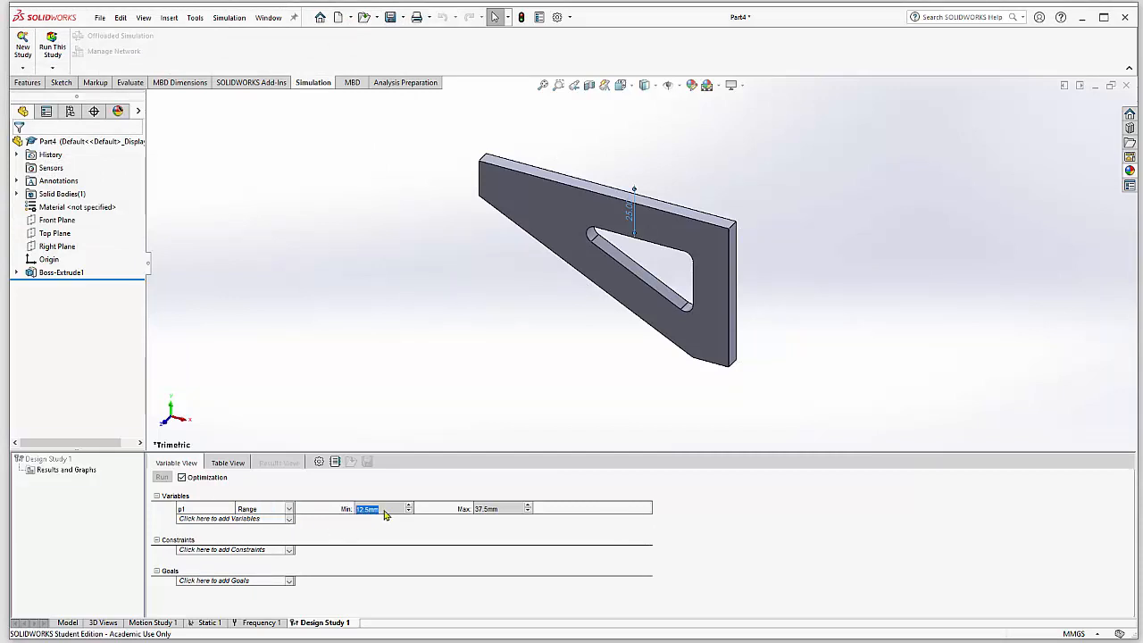
pyautogui.write('7.5')
pyautogui.click(494, 510)
pyautogui.write('30')
# Add variable p2 linked to the 25 mm dimension between the bracket's sloped lower edge and the cutout
pyautogui.click(257, 522)
pyautogui.click(237, 530)
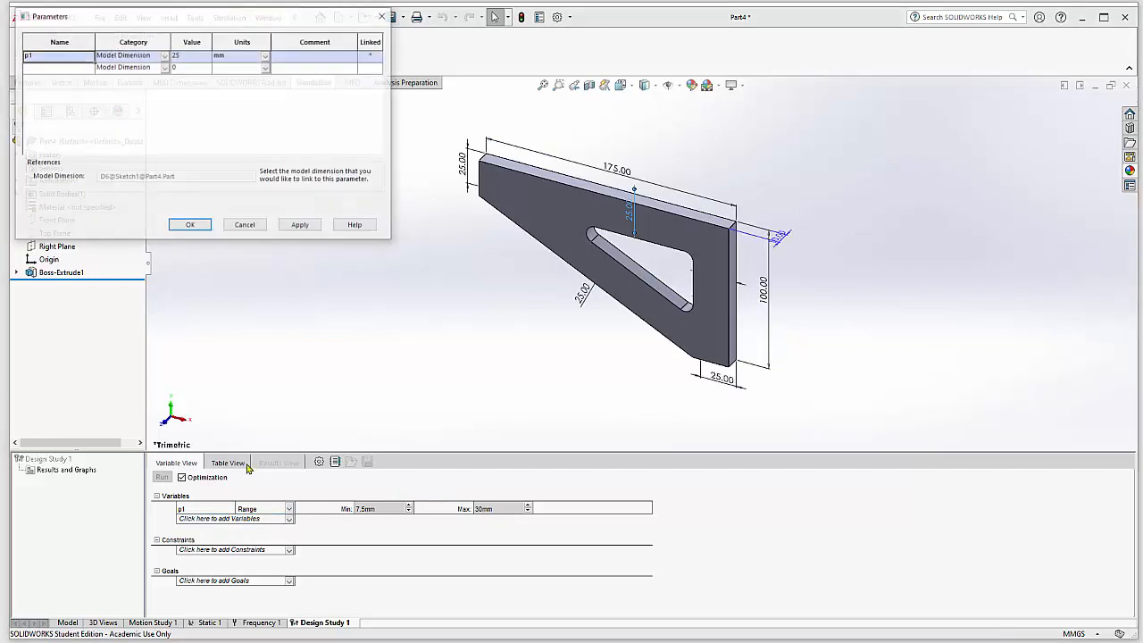
pyautogui.click(59, 77)
pyautogui.write('p2')
pyautogui.click(183, 65)
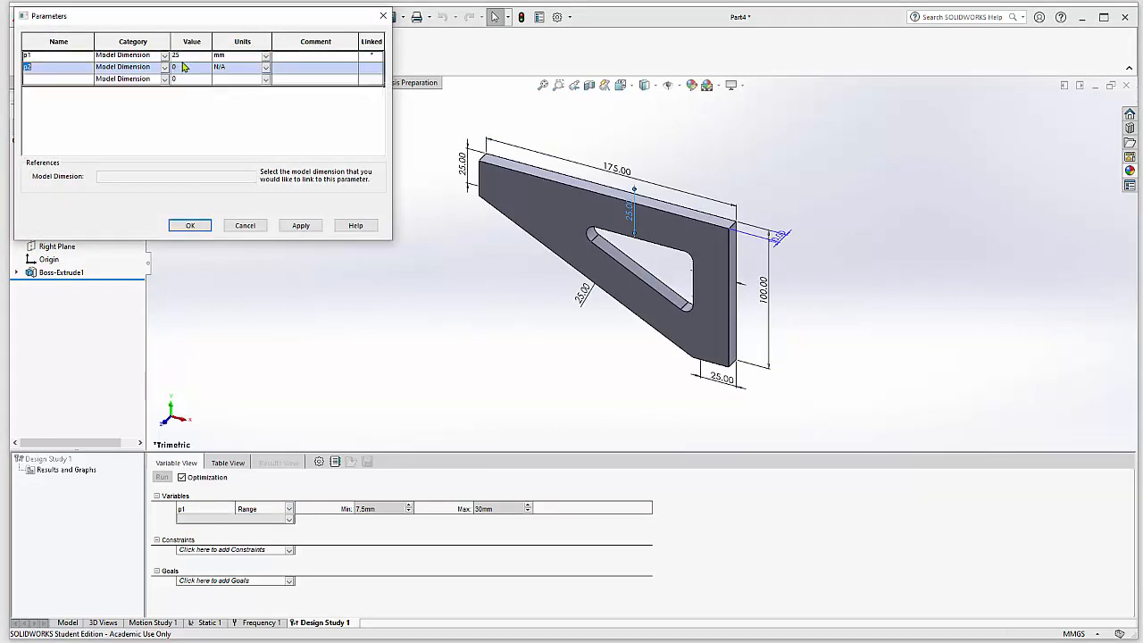
pyautogui.click(603, 278)
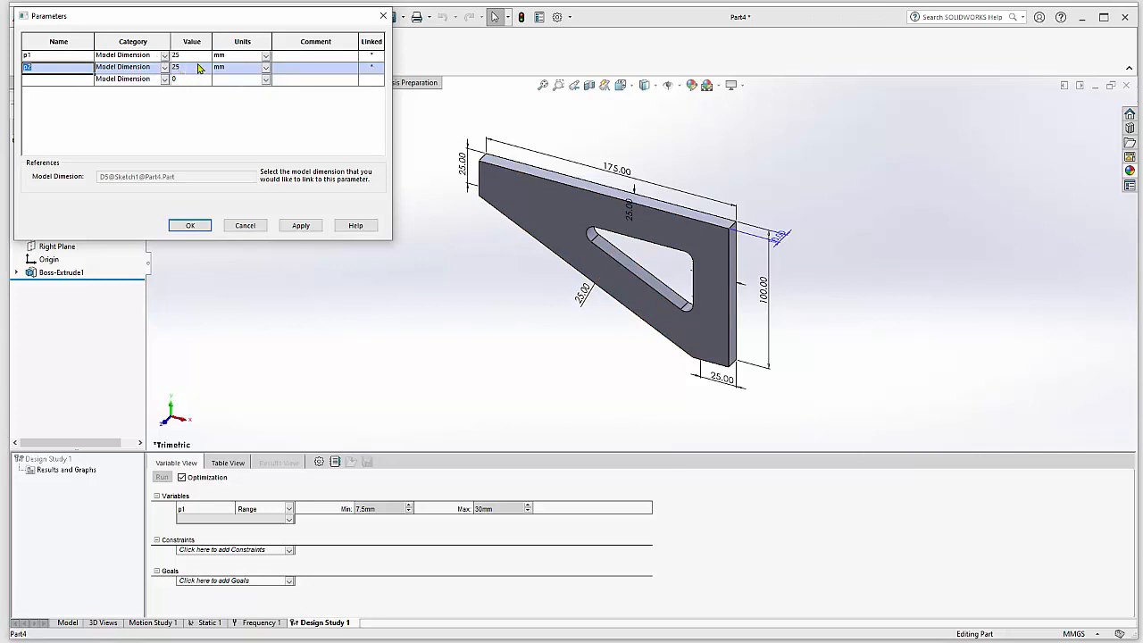
pyautogui.click(190, 225)
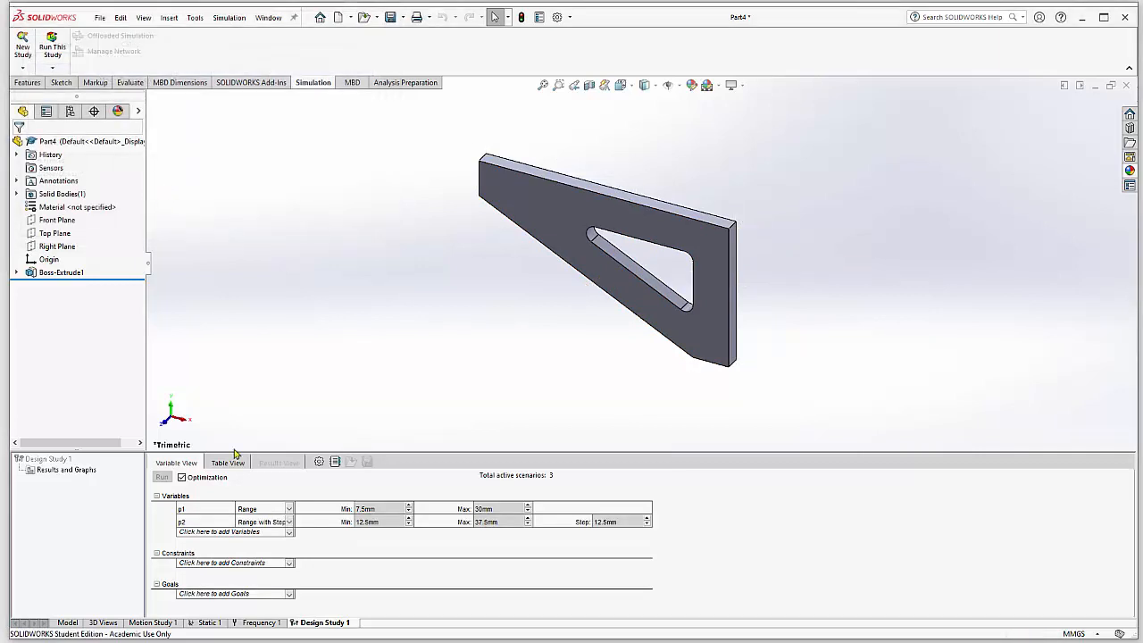
# Make variable p2 a continuous Range with a minimum of 7.5 mm and a maximum of 30 mm
pyautogui.click(268, 521)
pyautogui.click(289, 521)
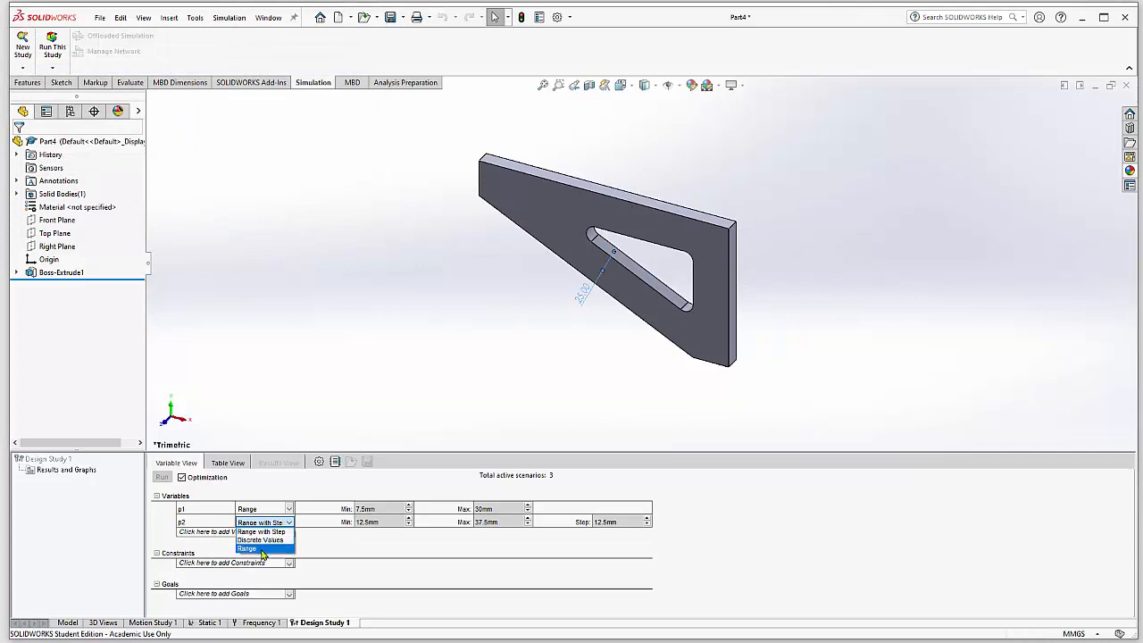
pyautogui.click(262, 549)
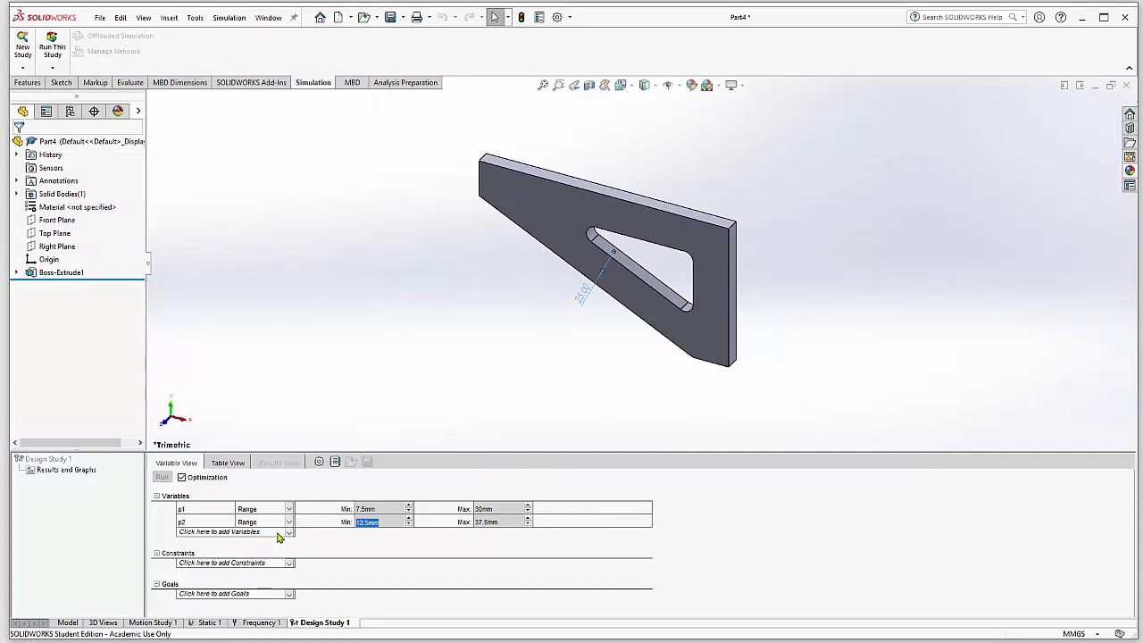
pyautogui.write('7.5')
pyautogui.press('Tab')
pyautogui.write('30')
# Add variable p3 linked to the 25 mm dimension between the cutout and the bracket's tall vertical end face
pyautogui.click(287, 531)
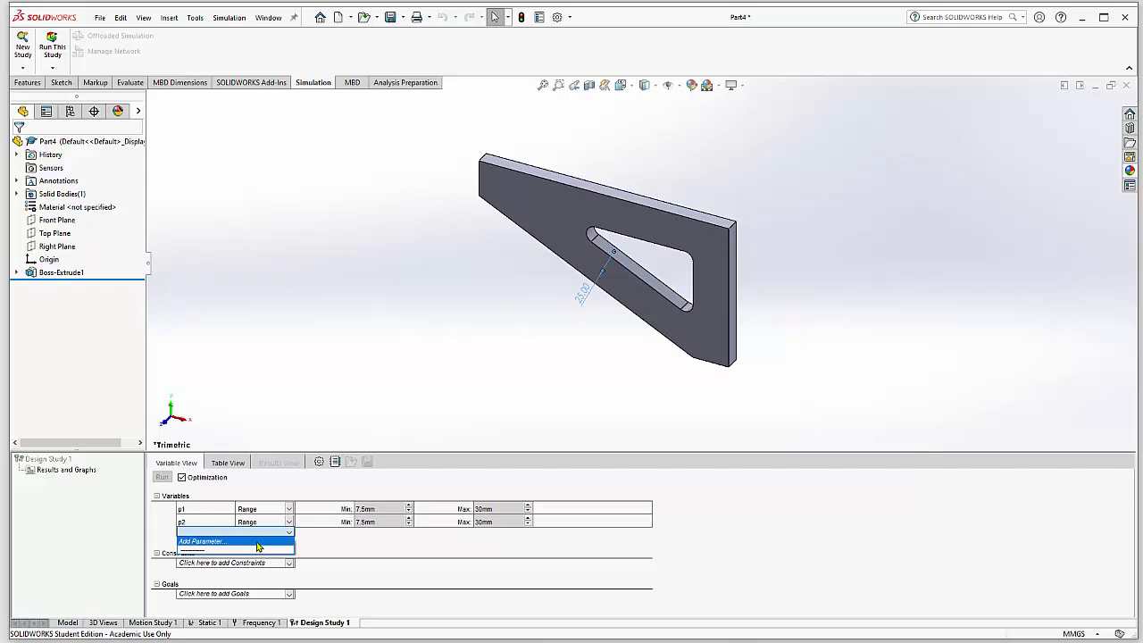
pyautogui.click(257, 542)
pyautogui.click(51, 79)
pyautogui.write('p3')
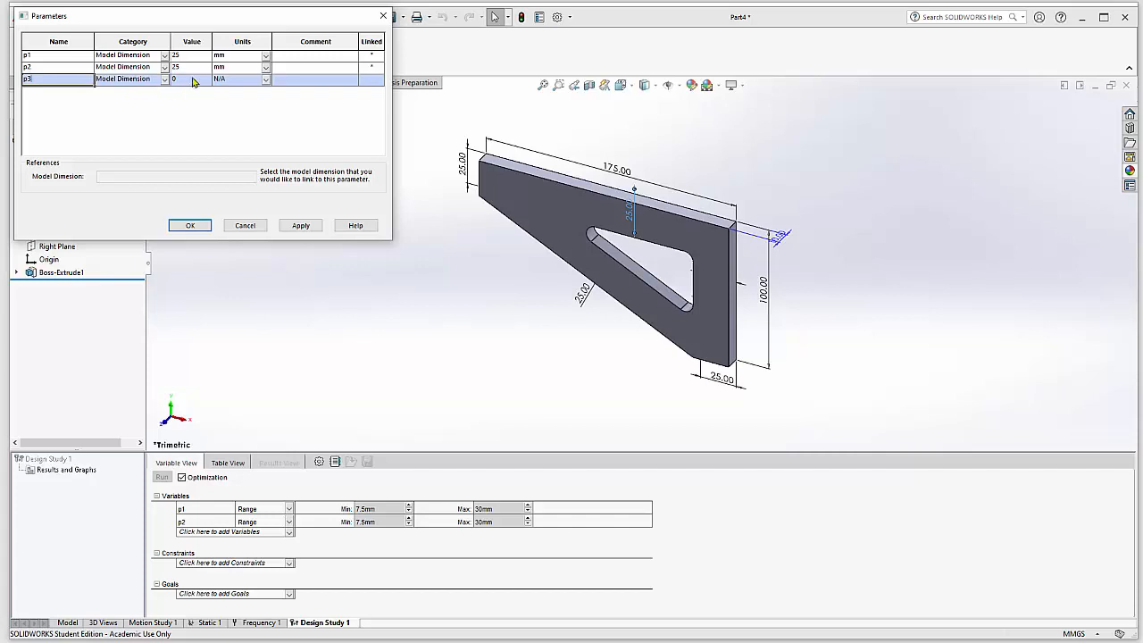
pyautogui.click(195, 80)
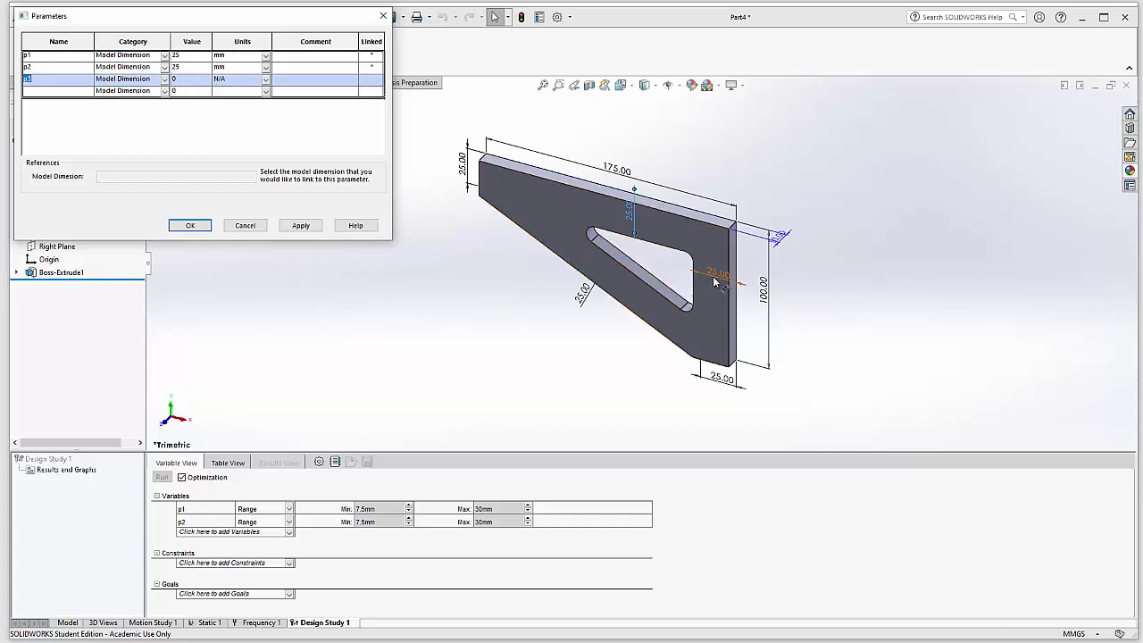
pyautogui.click(715, 277)
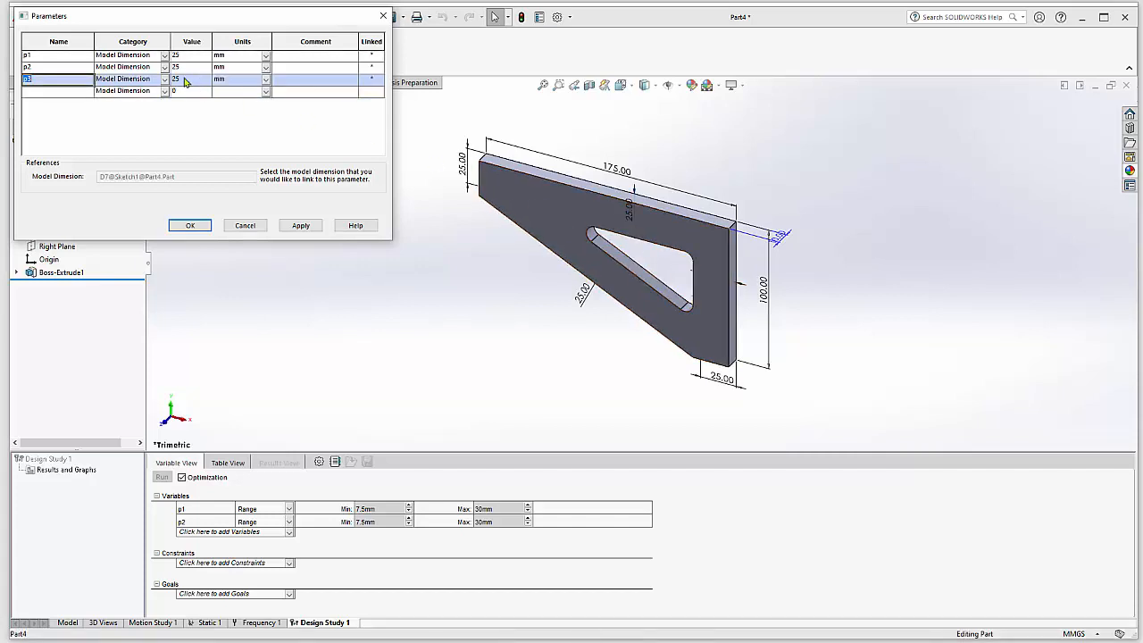
pyautogui.click(189, 225)
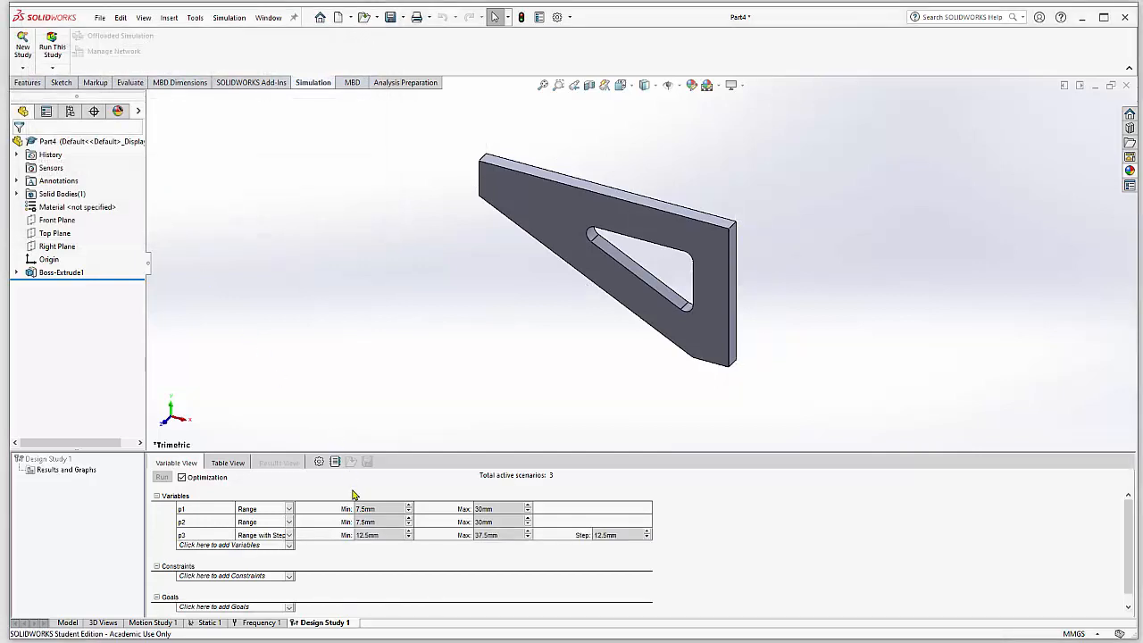
# Make variable p3 a continuous Range with a minimum of 10 mm and a maximum of 40 mm
pyautogui.click(371, 539)
pyautogui.click(284, 536)
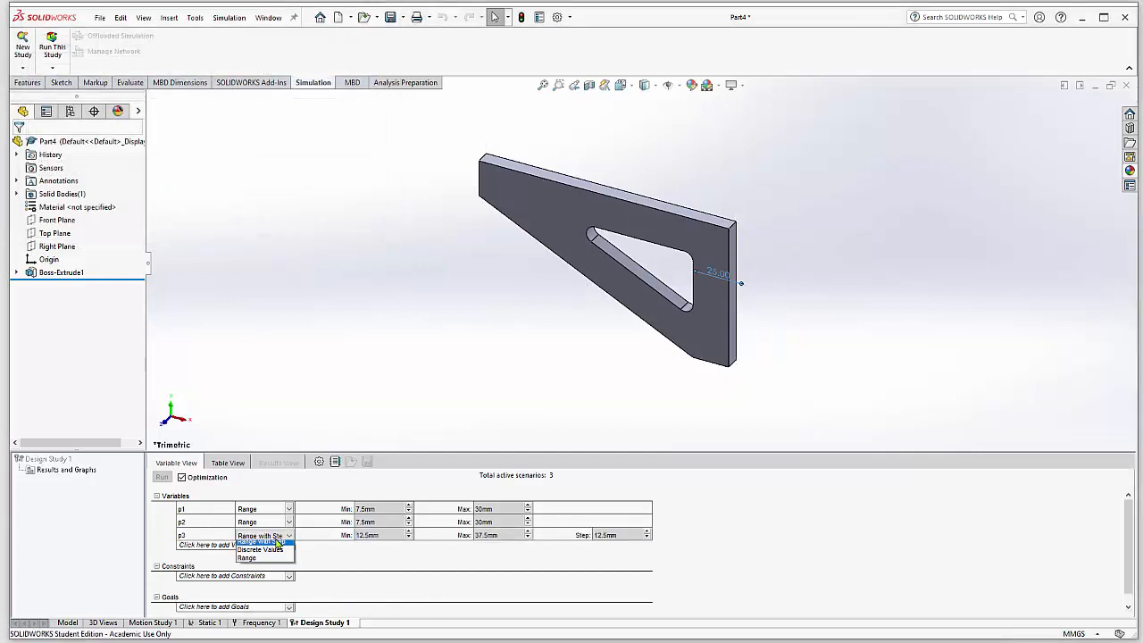
pyautogui.click(259, 554)
pyautogui.write('10')
pyautogui.click(488, 536)
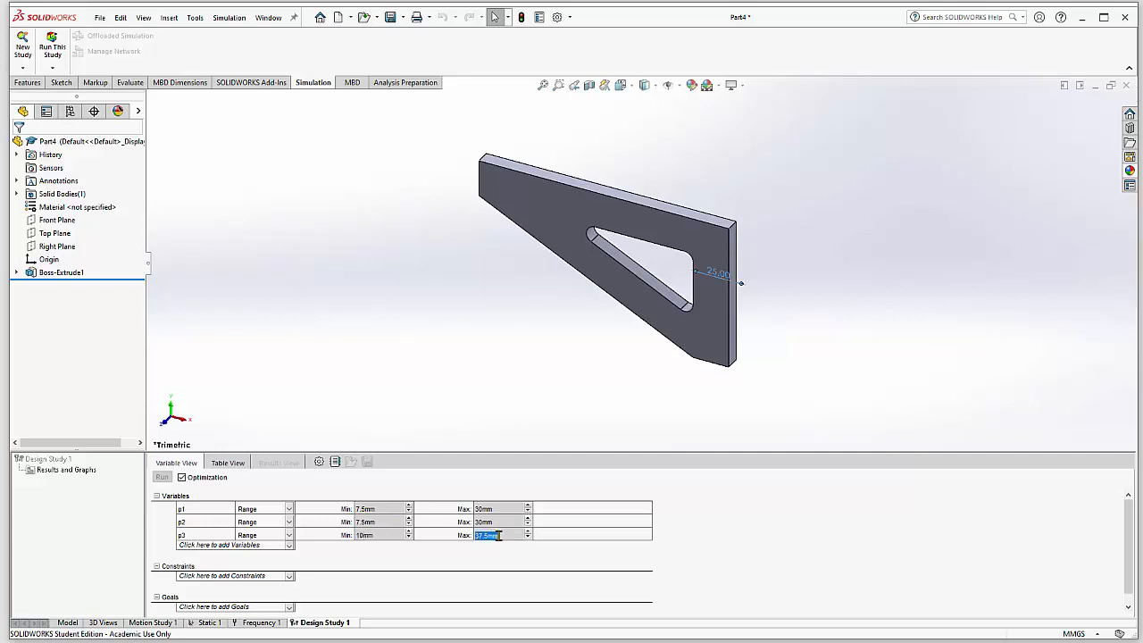
pyautogui.write('40')
pyautogui.press('Return')
# Add a constraint from a new Simulation Data sensor that tracks the model's minimum Factor of Safety across all steps
pyautogui.click(235, 577)
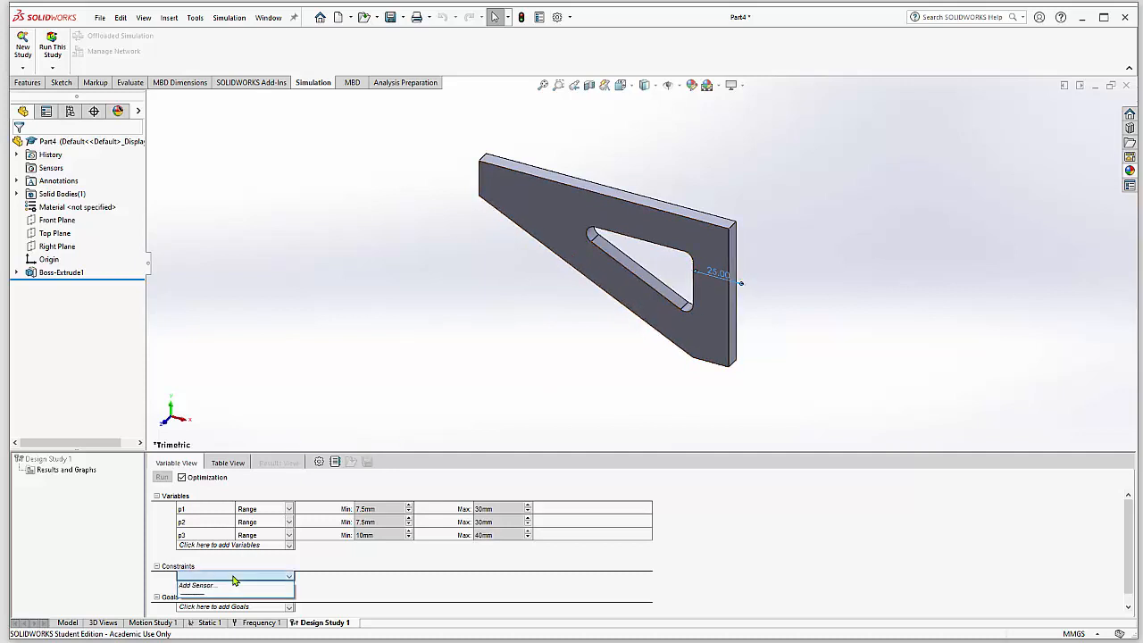
pyautogui.click(220, 588)
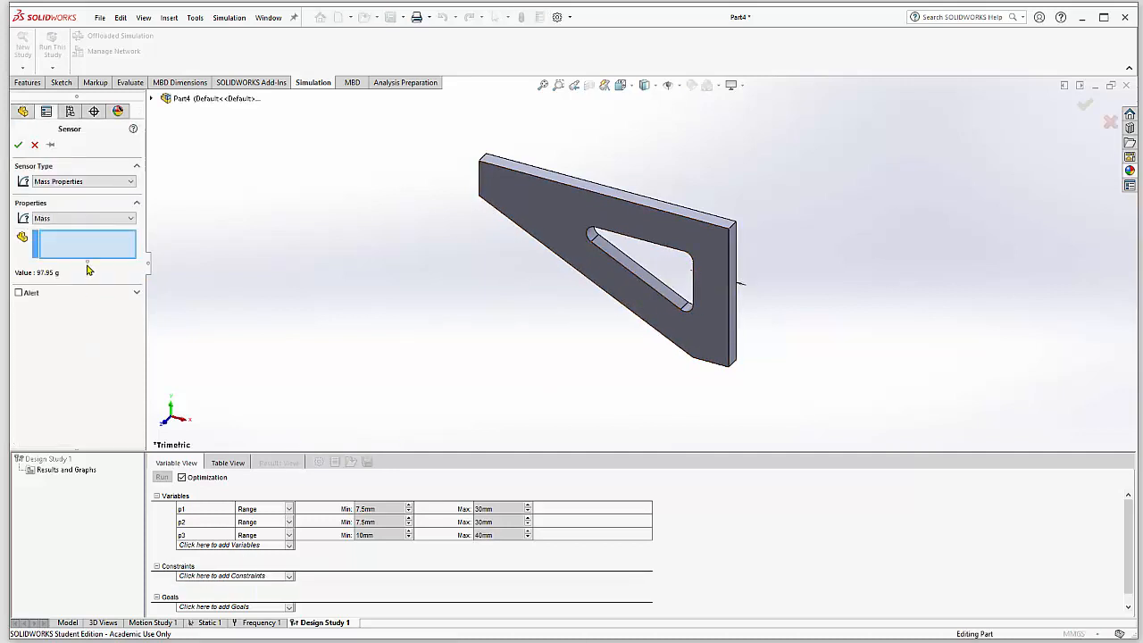
pyautogui.click(69, 183)
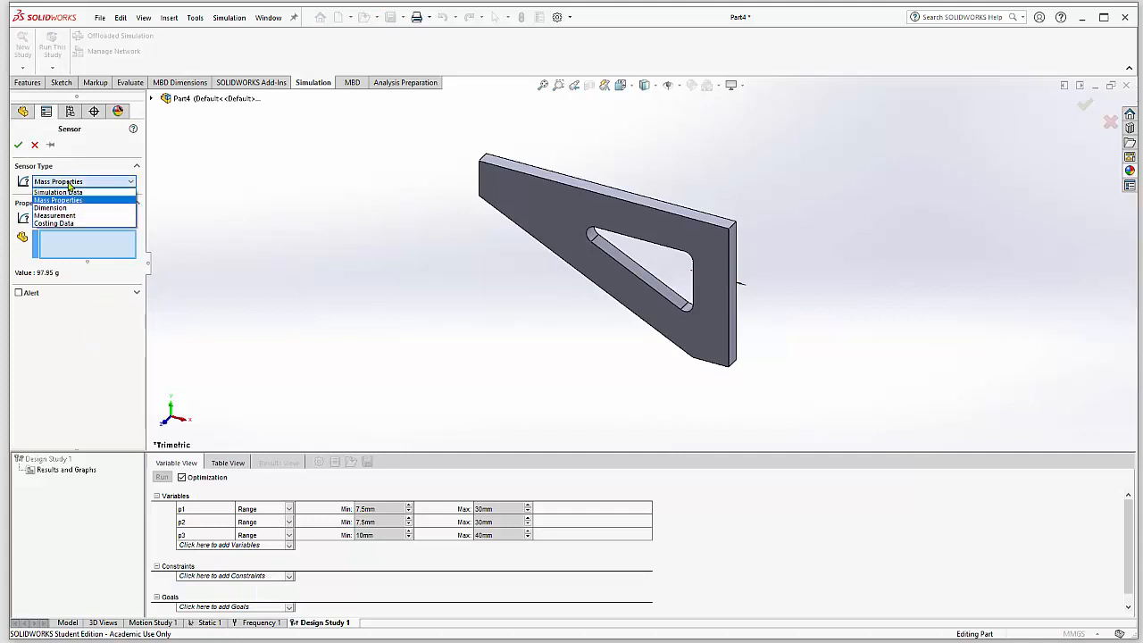
pyautogui.click(62, 193)
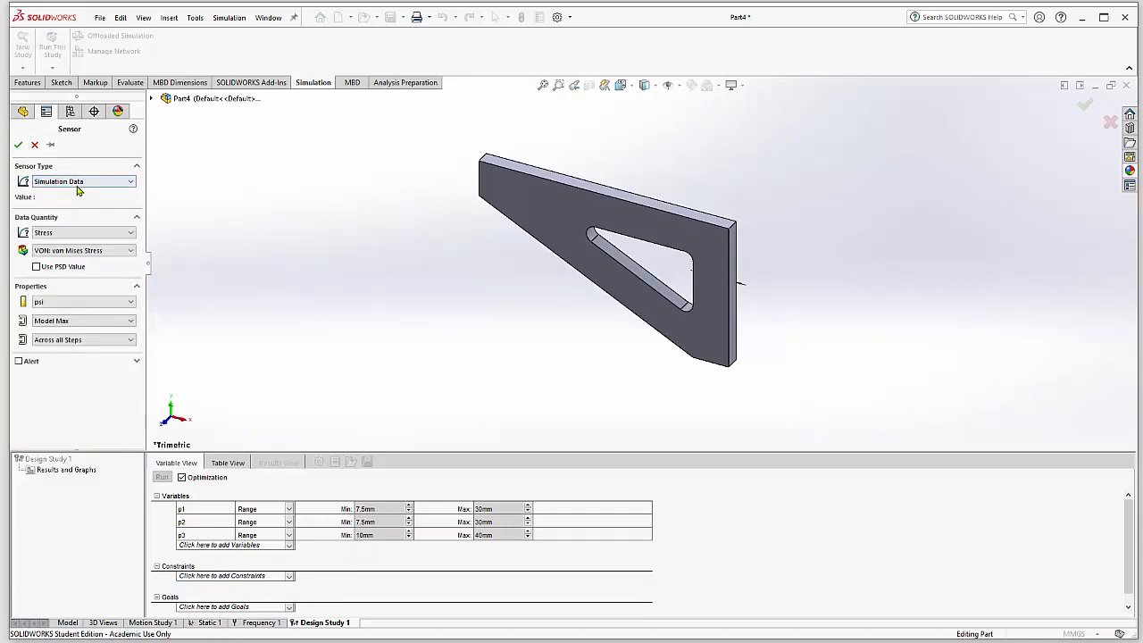
pyautogui.click(99, 236)
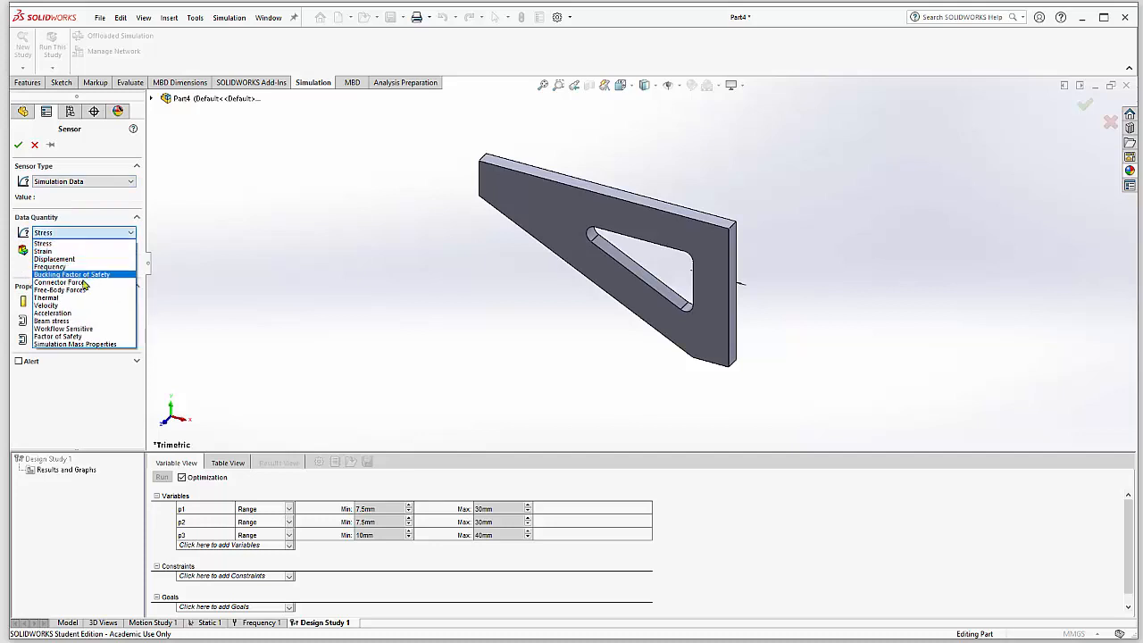
pyautogui.click(85, 337)
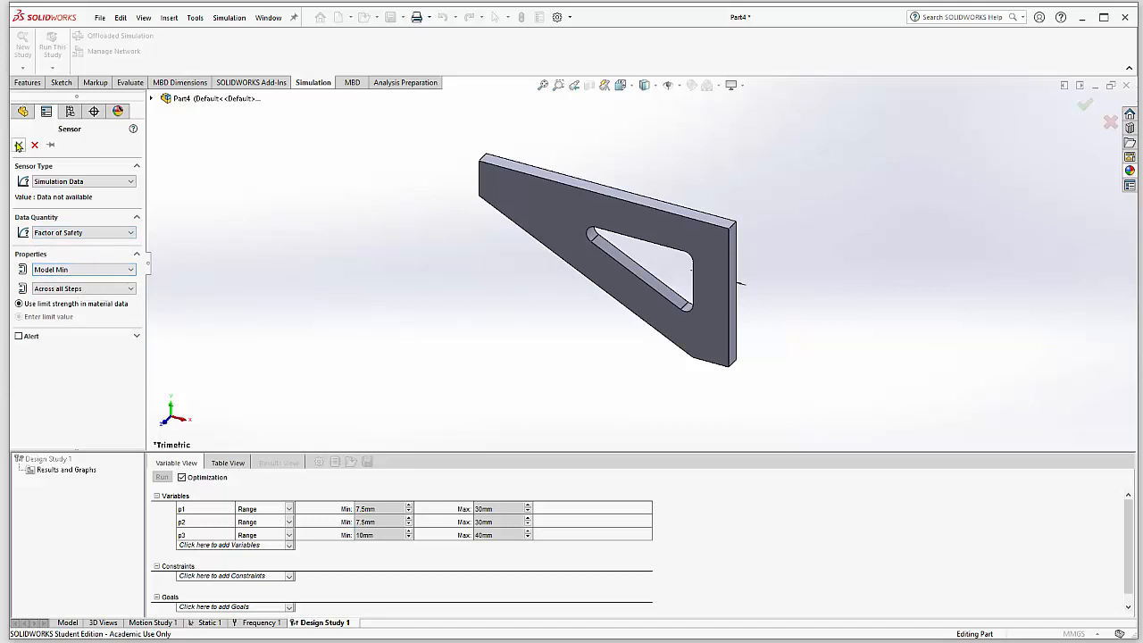
pyautogui.click(17, 144)
# Require the minimum factor of safety constraint to be greater than 1.5
pyautogui.click(305, 581)
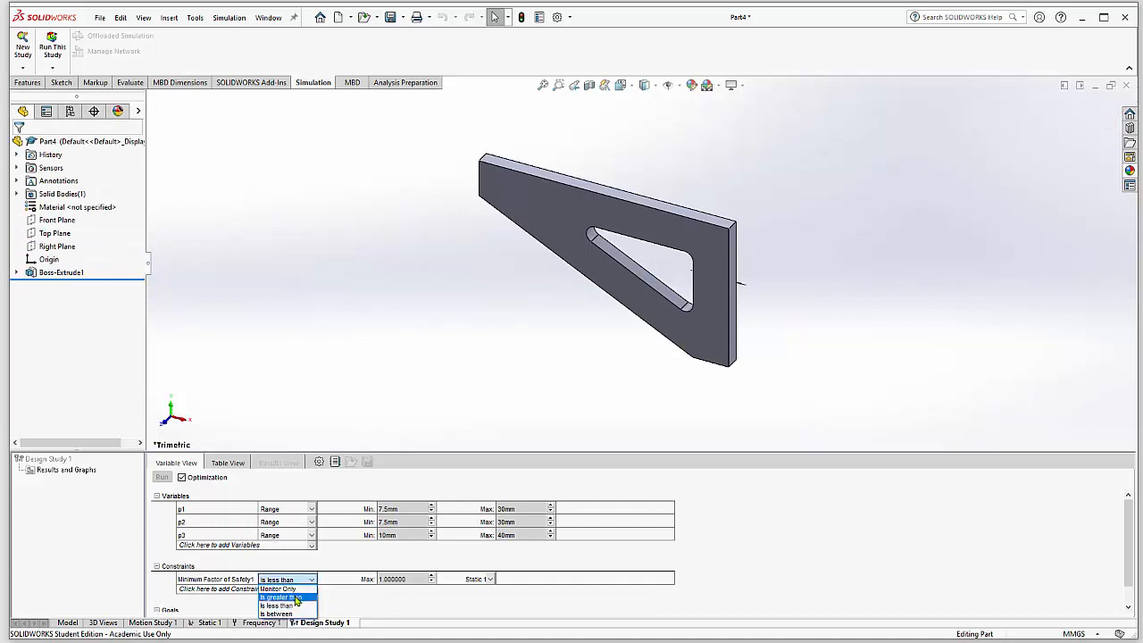
pyautogui.click(296, 597)
pyautogui.click(404, 580)
pyautogui.write('1.5')
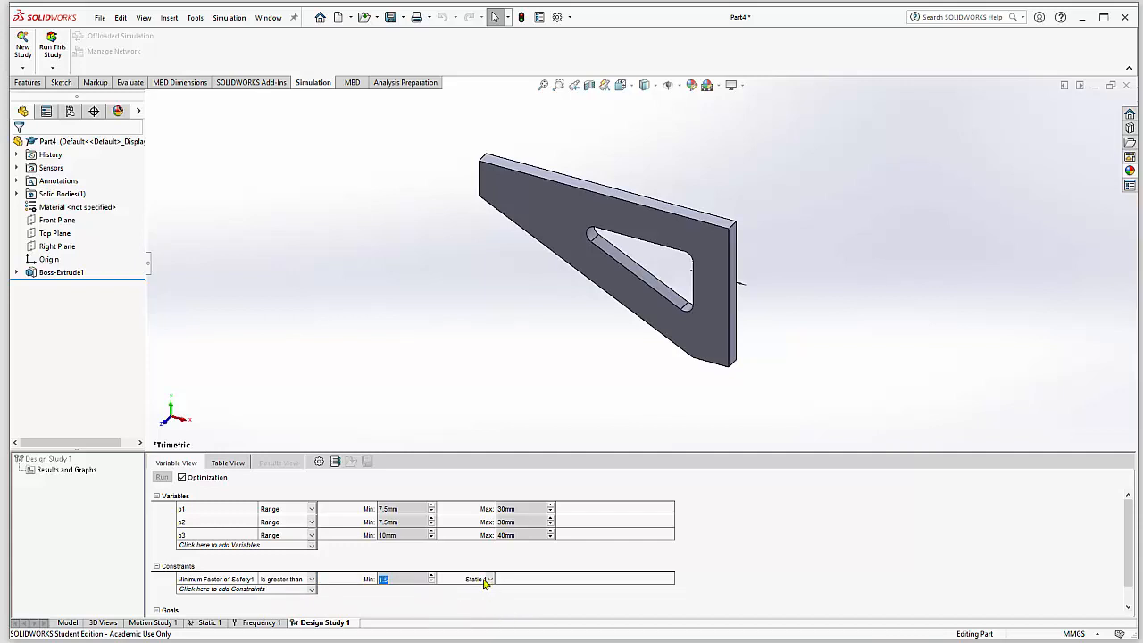
# Add a second constraint from a Simulation Data sensor that tracks Frequency in Hz at mode shape 1
pyautogui.click(251, 589)
pyautogui.click(229, 598)
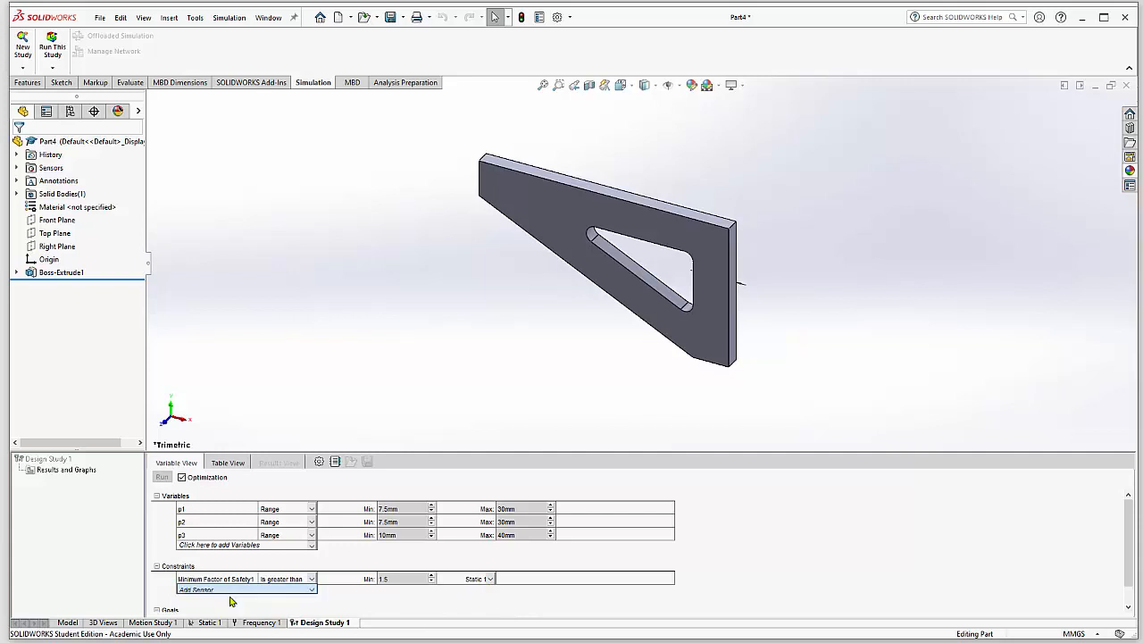
pyautogui.click(82, 184)
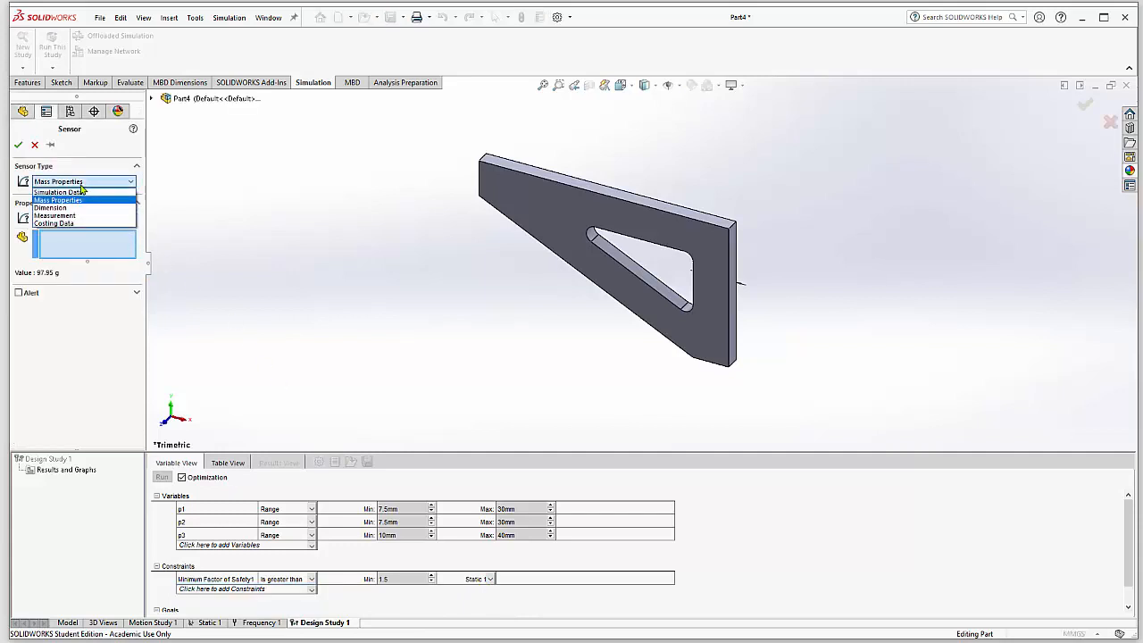
pyautogui.click(75, 192)
pyautogui.click(101, 234)
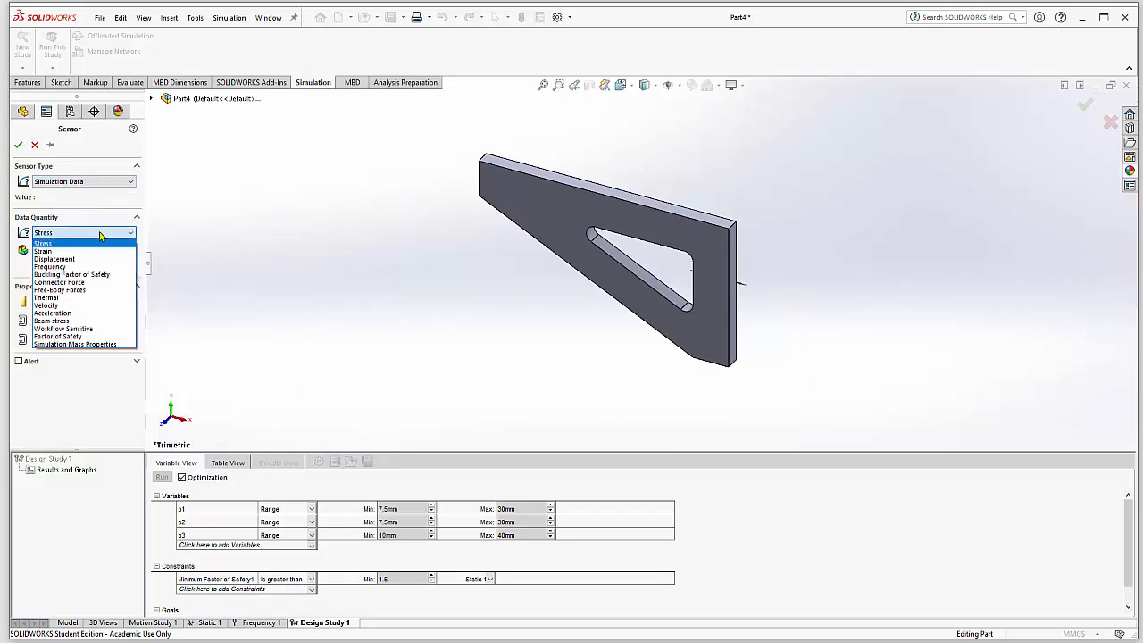
pyautogui.click(61, 267)
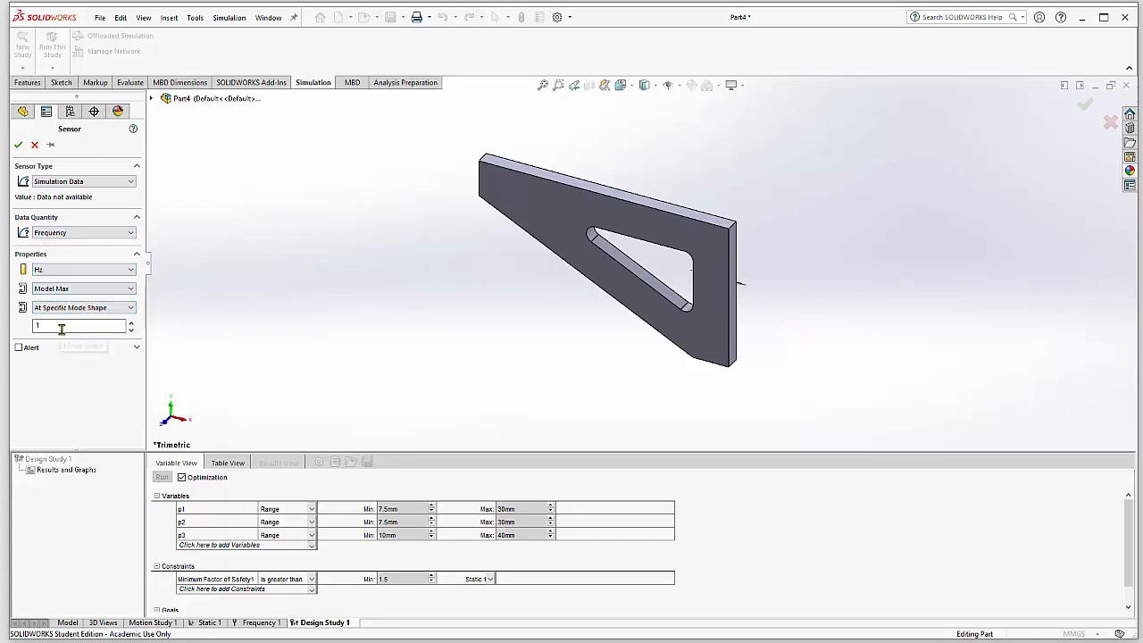
pyautogui.click(18, 144)
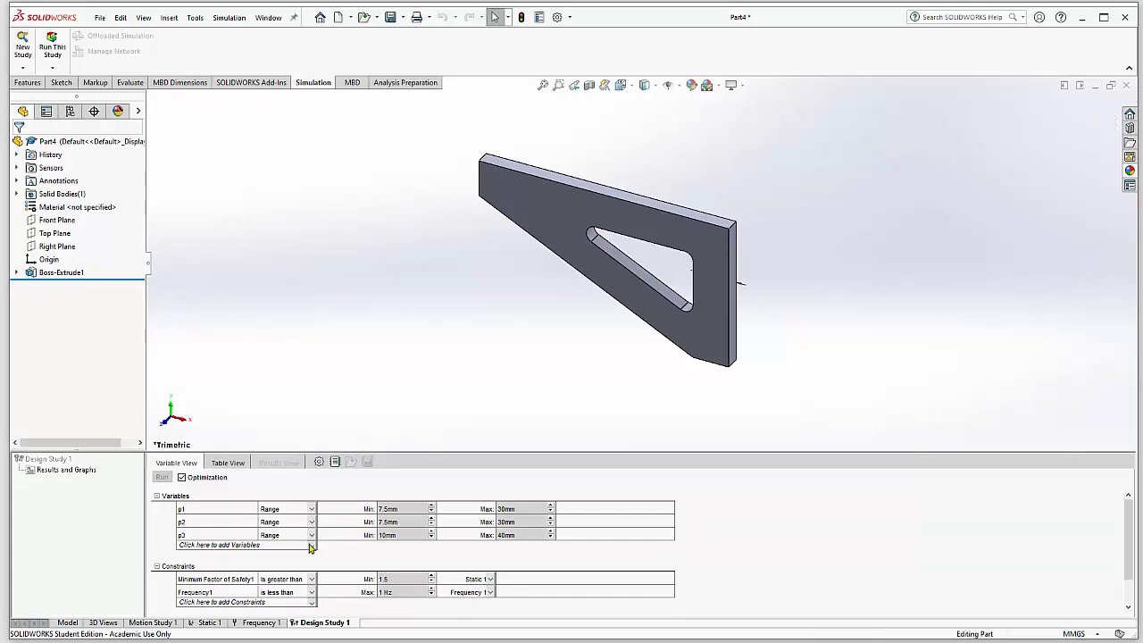
# Constrain the frequency to be between 260 Hz and 400 Hz
pyautogui.click(295, 595)
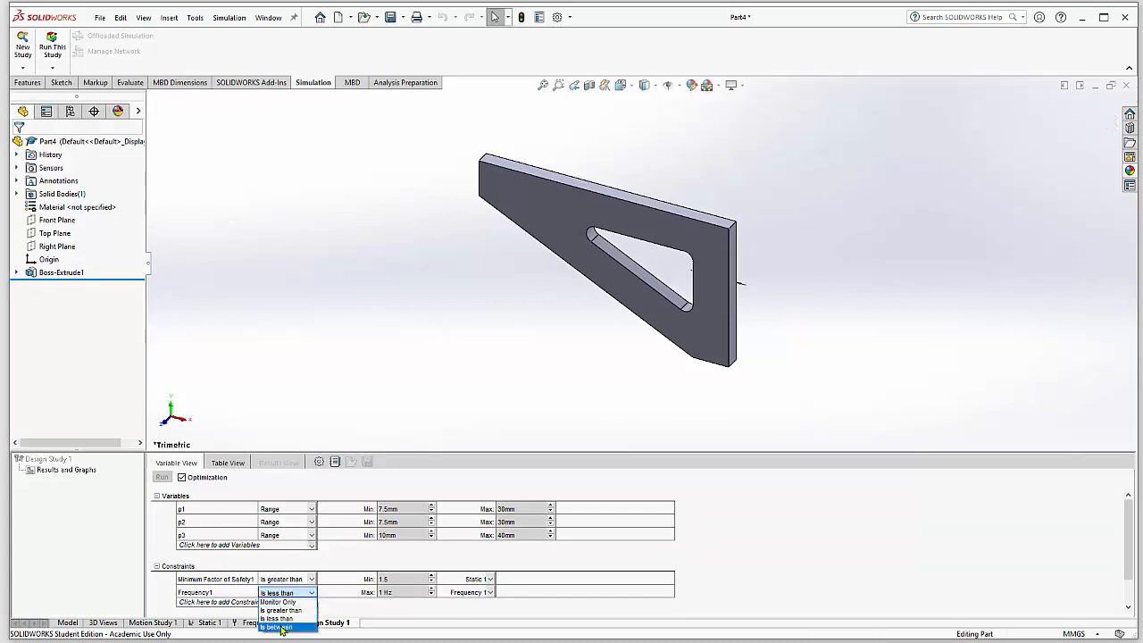
pyautogui.click(282, 627)
pyautogui.click(401, 593)
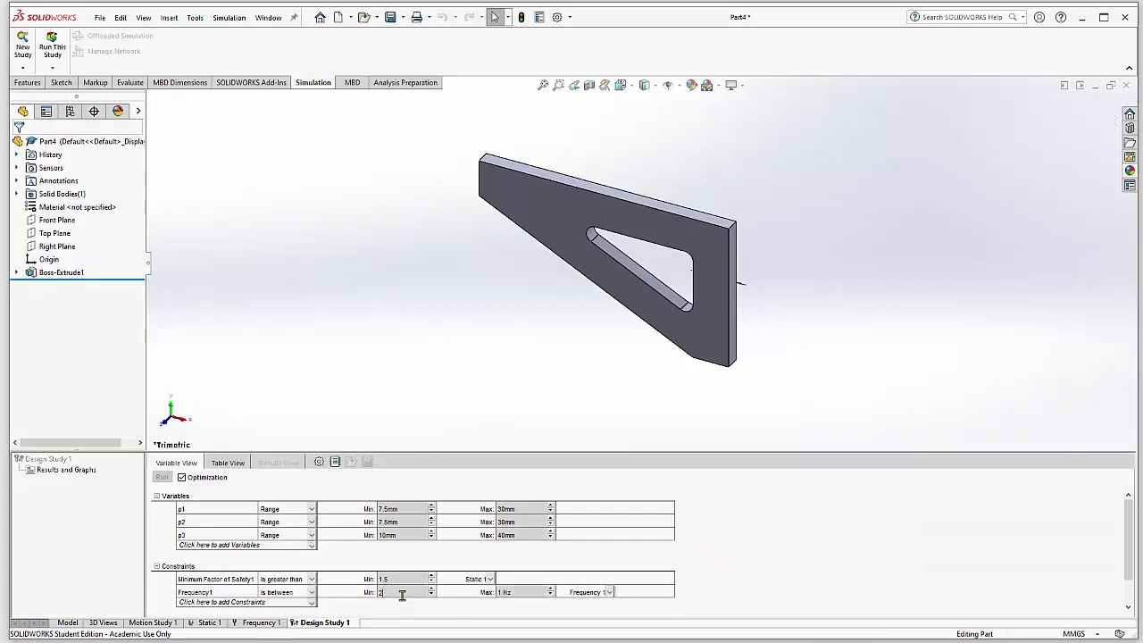
pyautogui.click(521, 595)
pyautogui.write('400')
pyautogui.press('Return')
# Add a goal that minimizes mass, using a new Mass Properties sensor on the bracket body
pyautogui.scroll(-1, 1127, 531)
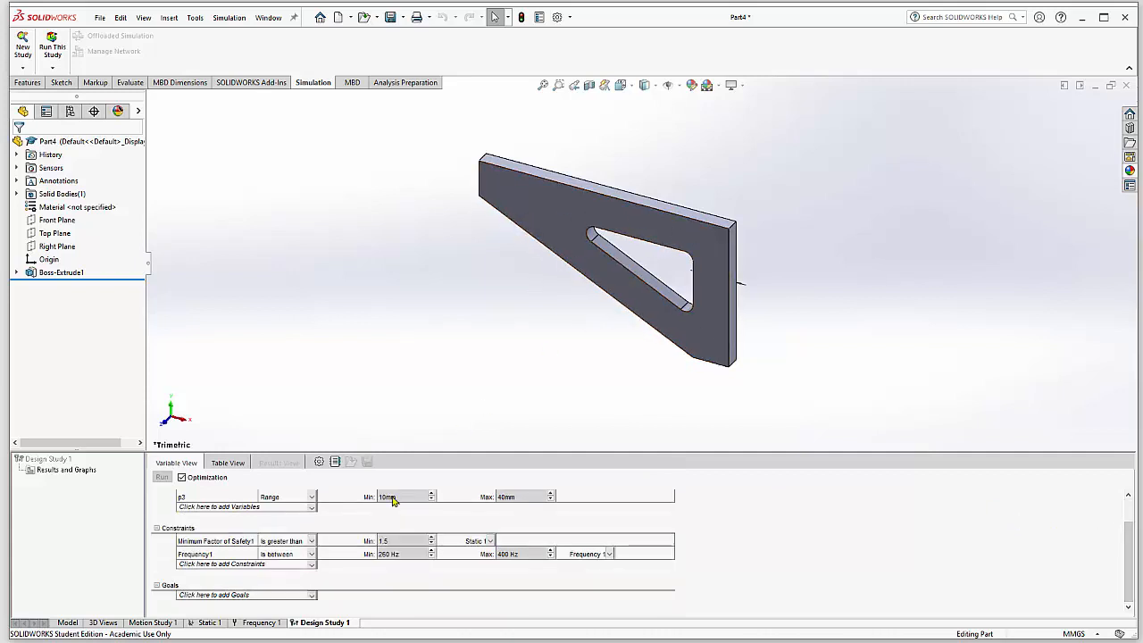
pyautogui.click(310, 595)
pyautogui.click(210, 611)
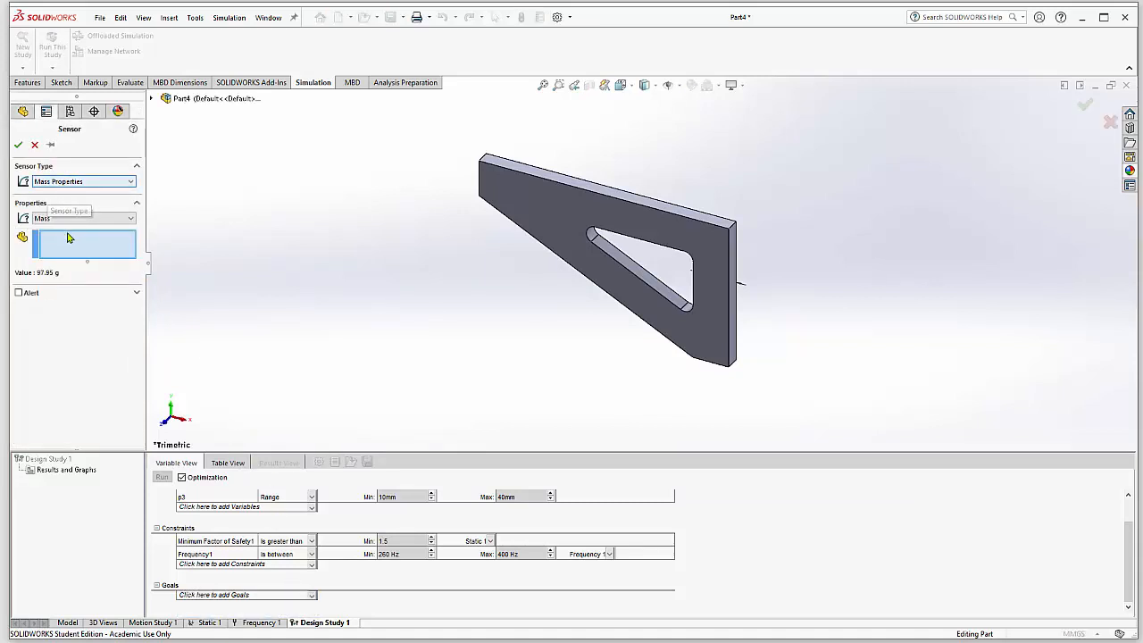
pyautogui.click(549, 205)
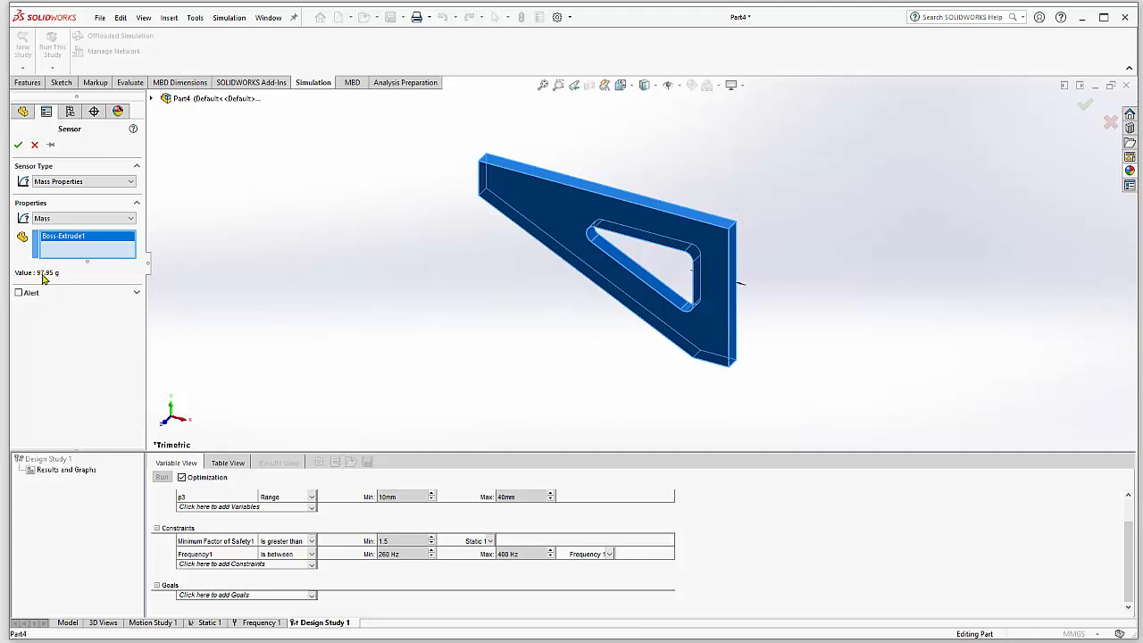
pyautogui.click(18, 145)
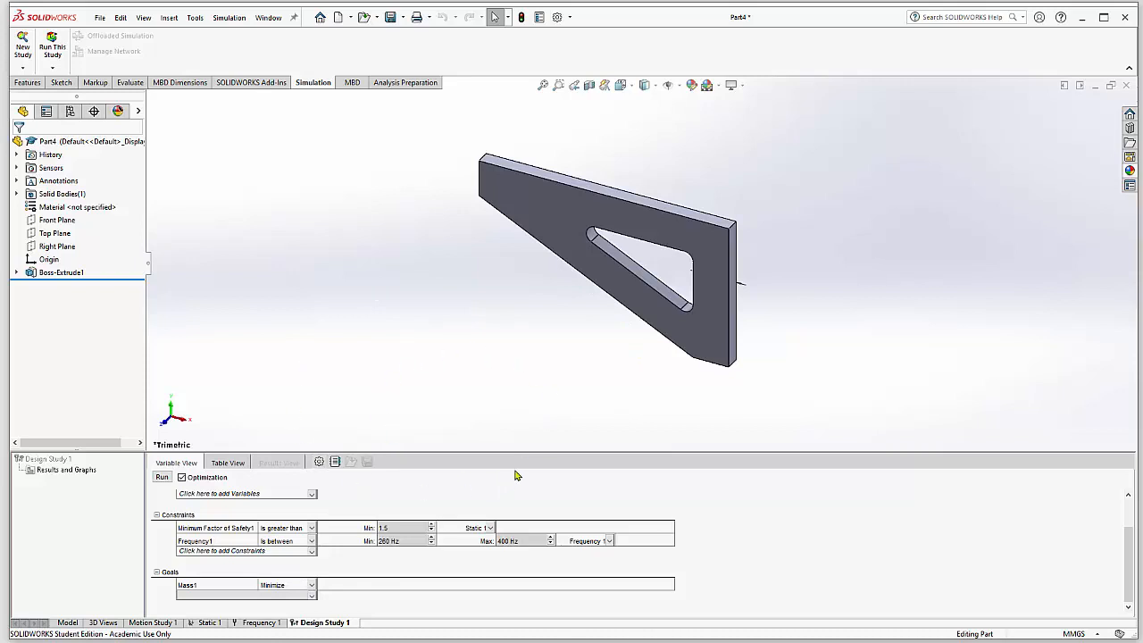
pyautogui.moveTo(1133, 579); pyautogui.dragTo(1125, 528)
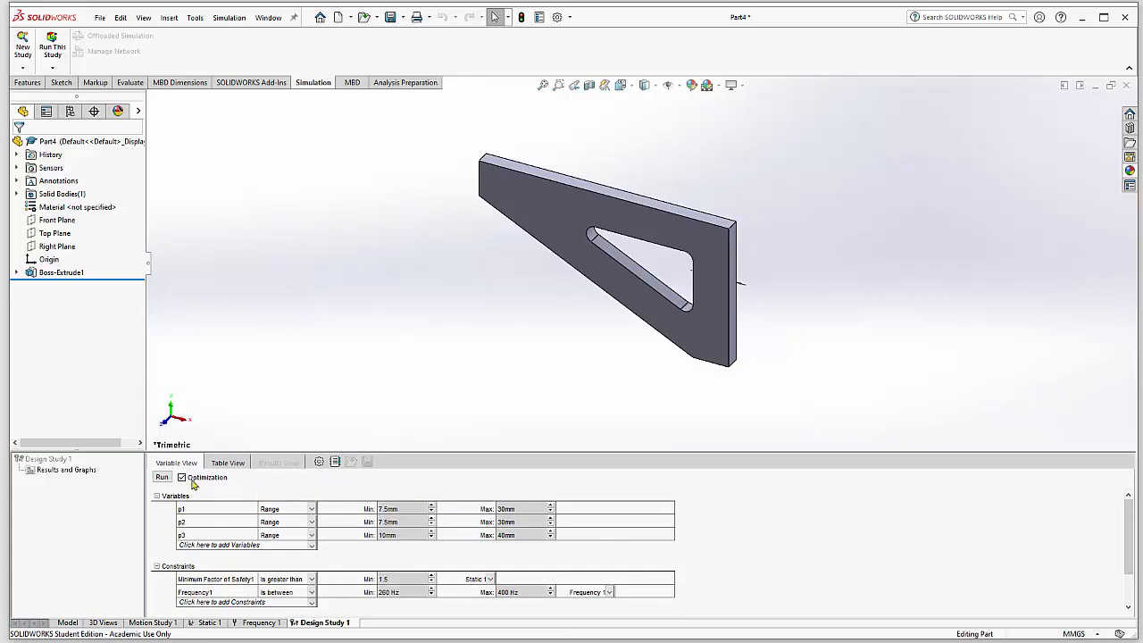
# Run the design study optimization and apply the Optimal scenario to the bracket
pyautogui.click(161, 478)
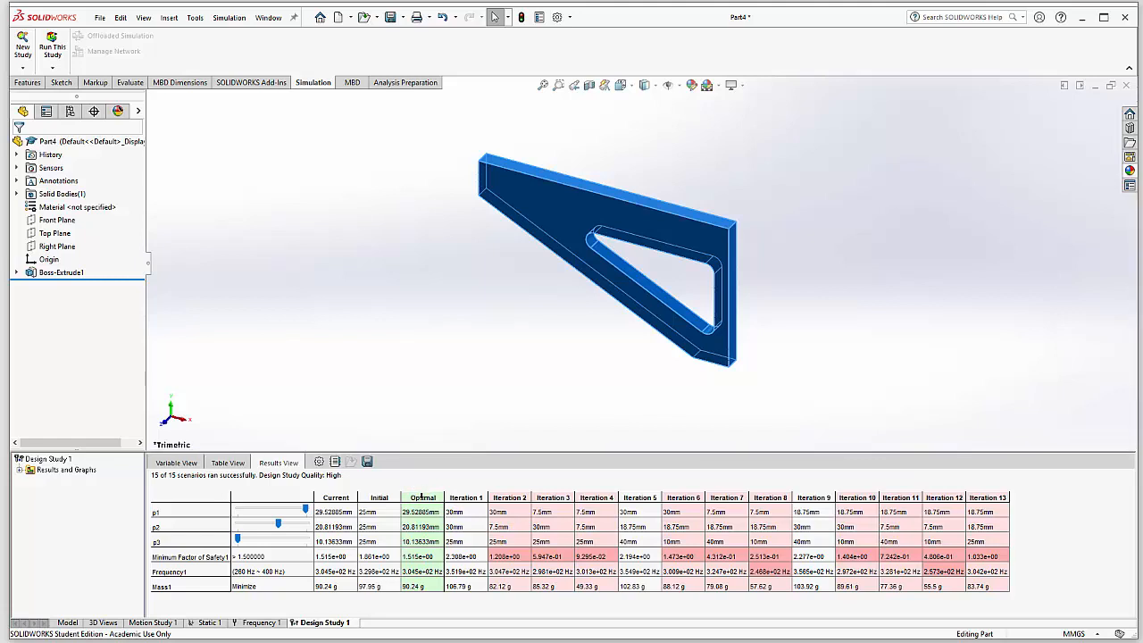
pyautogui.click(418, 497)
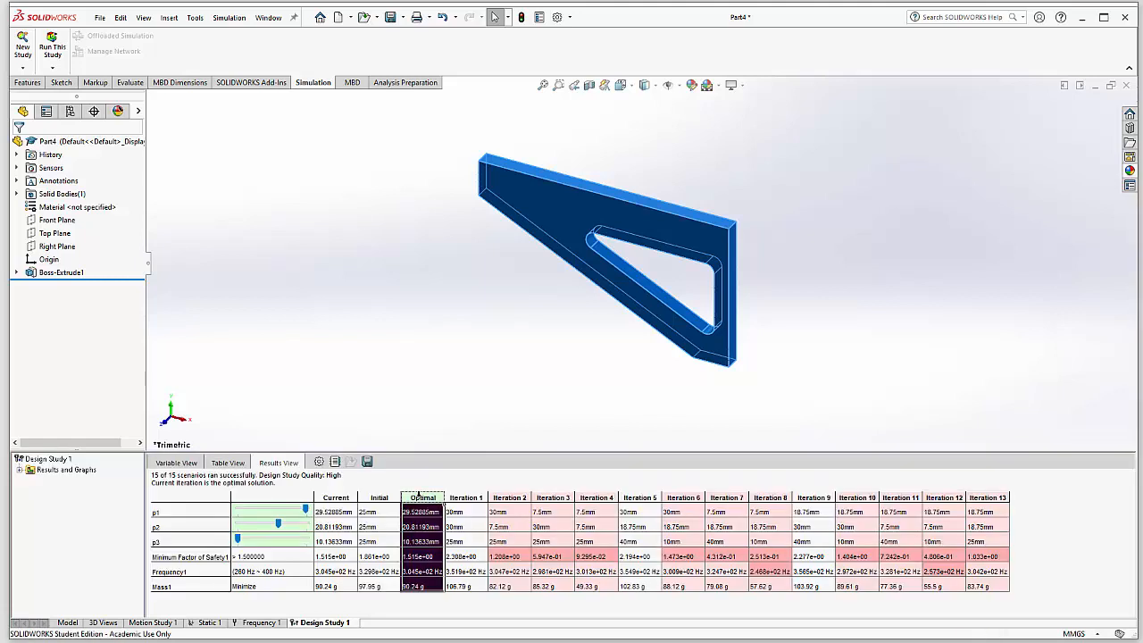
# Examine the Frequency1 and Minimum Factor of Safety1 plots for the optimal bracket design
pyautogui.click(21, 471)
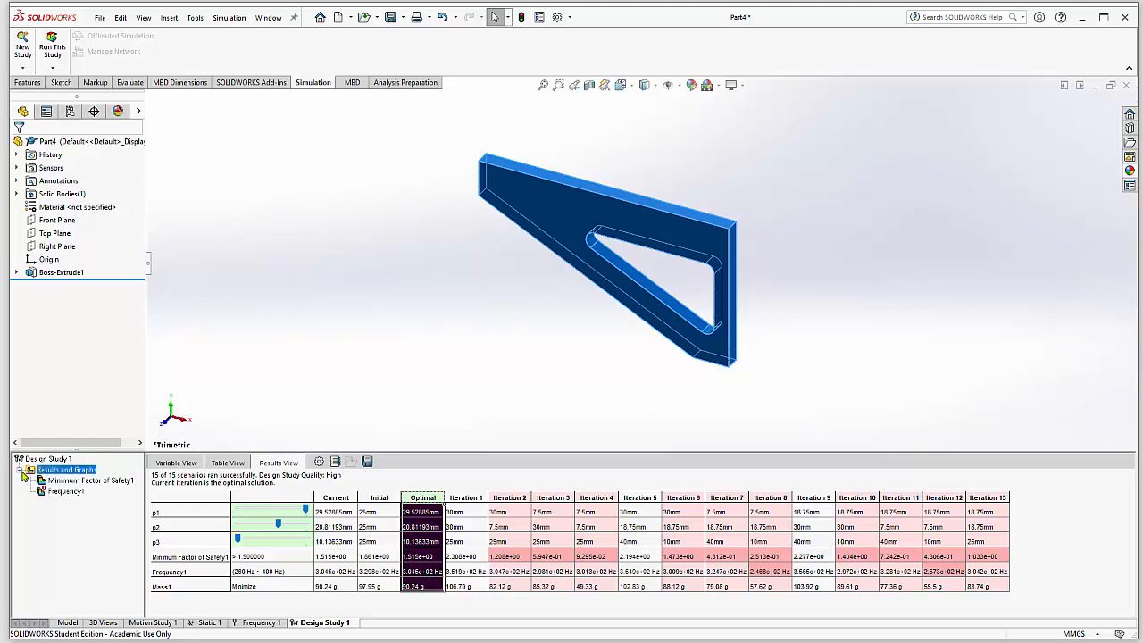
pyautogui.doubleClick(65, 492)
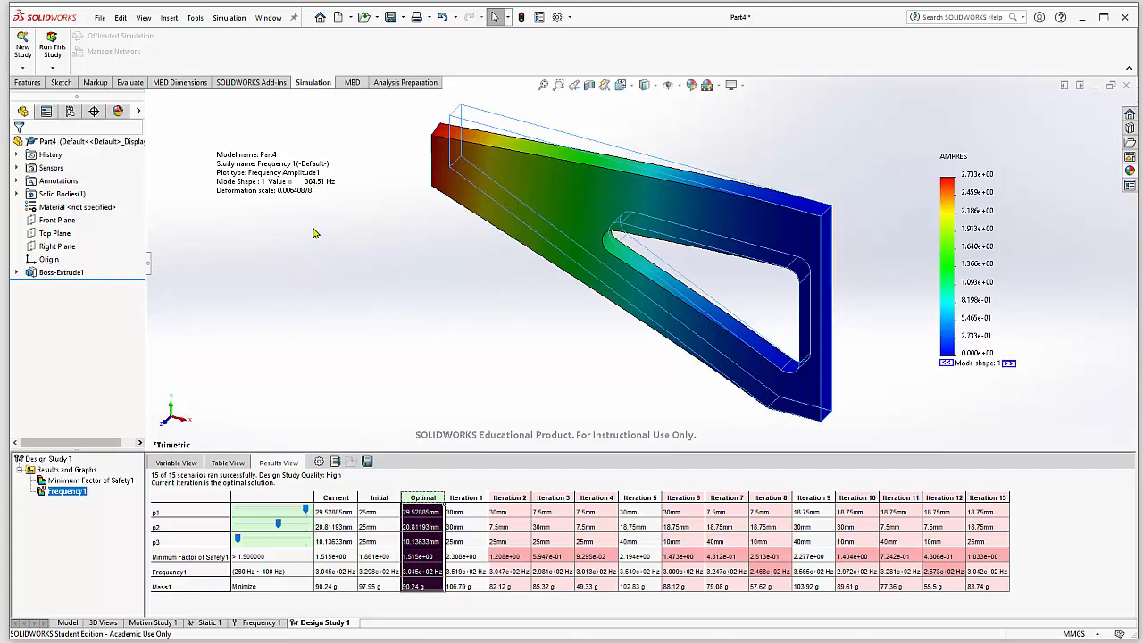
pyautogui.click(109, 480)
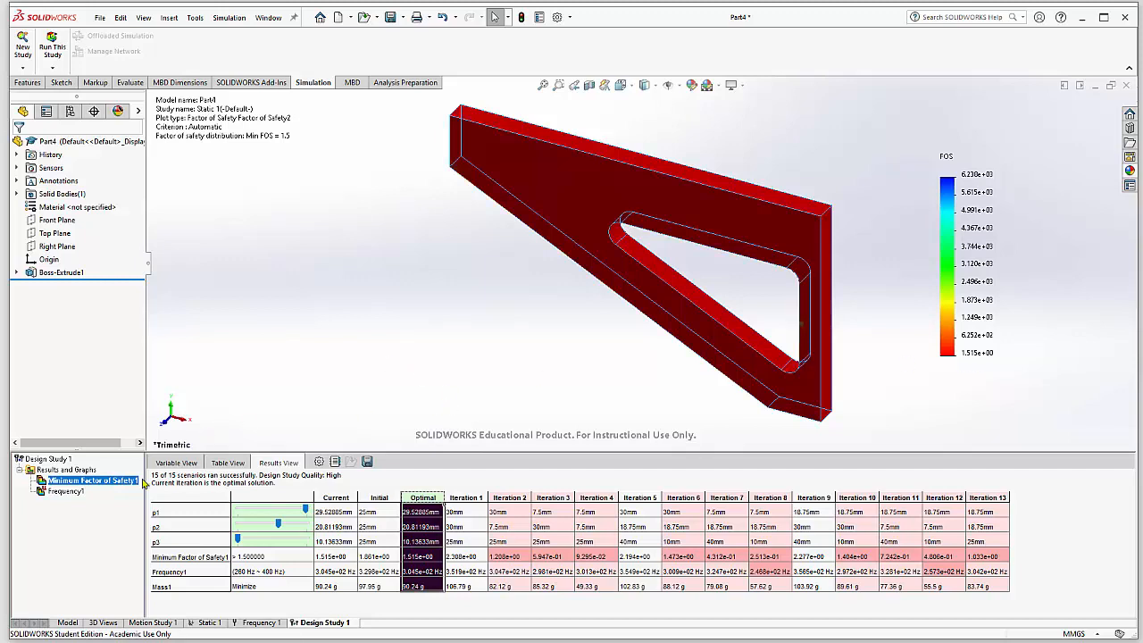
pyautogui.click(101, 510)
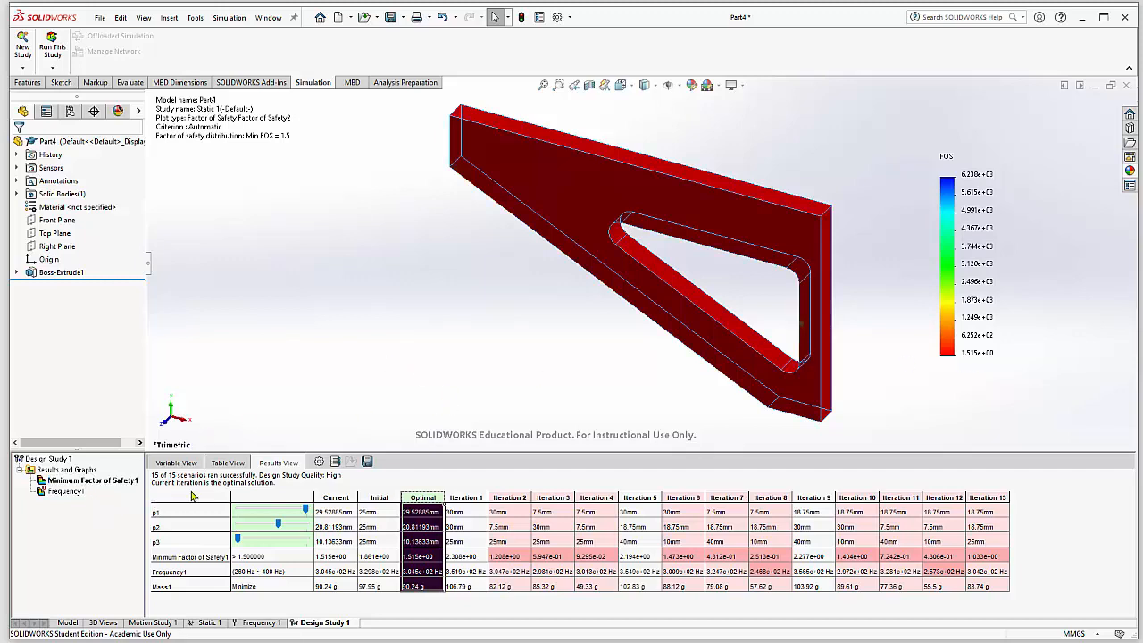
pyautogui.click(413, 519)
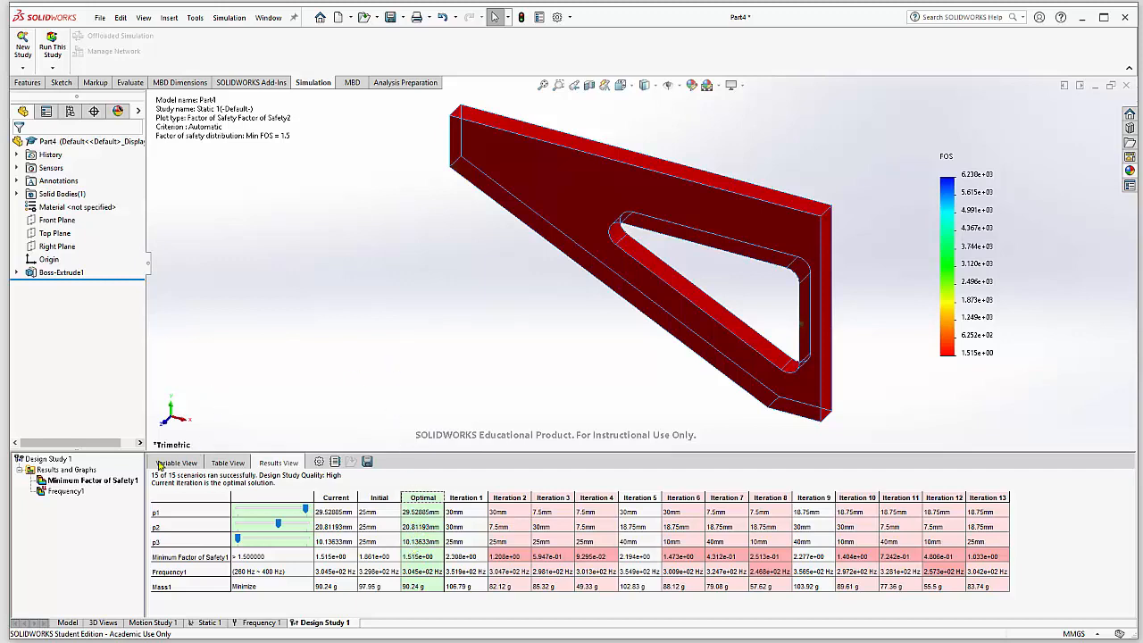
# Create a local trend graph of the Minimum Factor of Safety1 constraint against p1 at the Optimal scenario, and close it after viewing
pyautogui.click(64, 471)
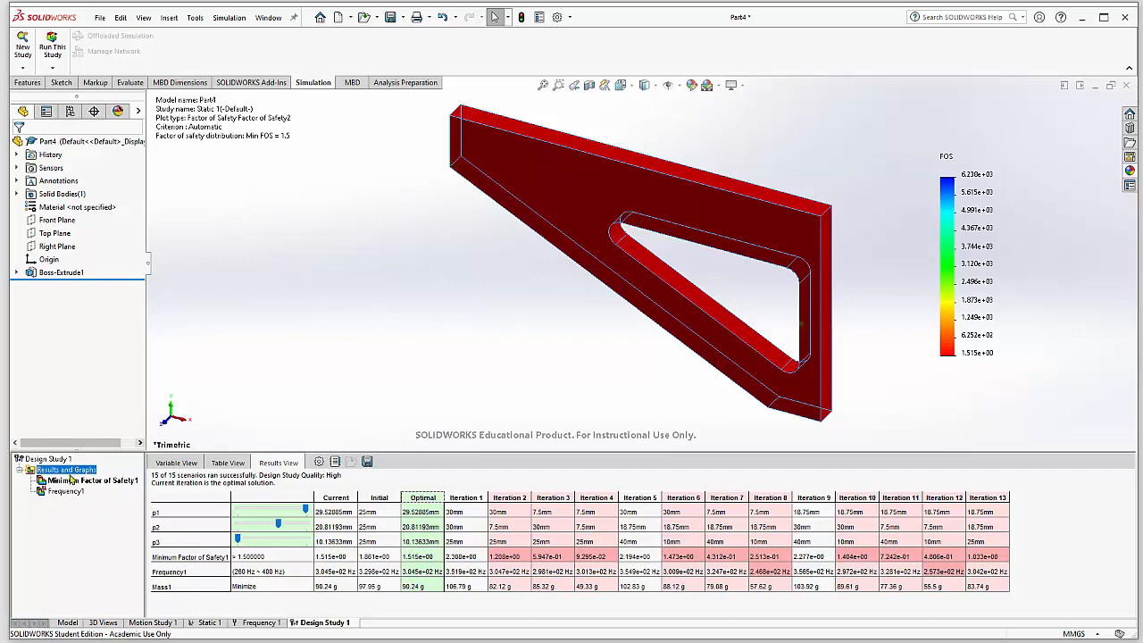
pyautogui.rightClick(80, 476)
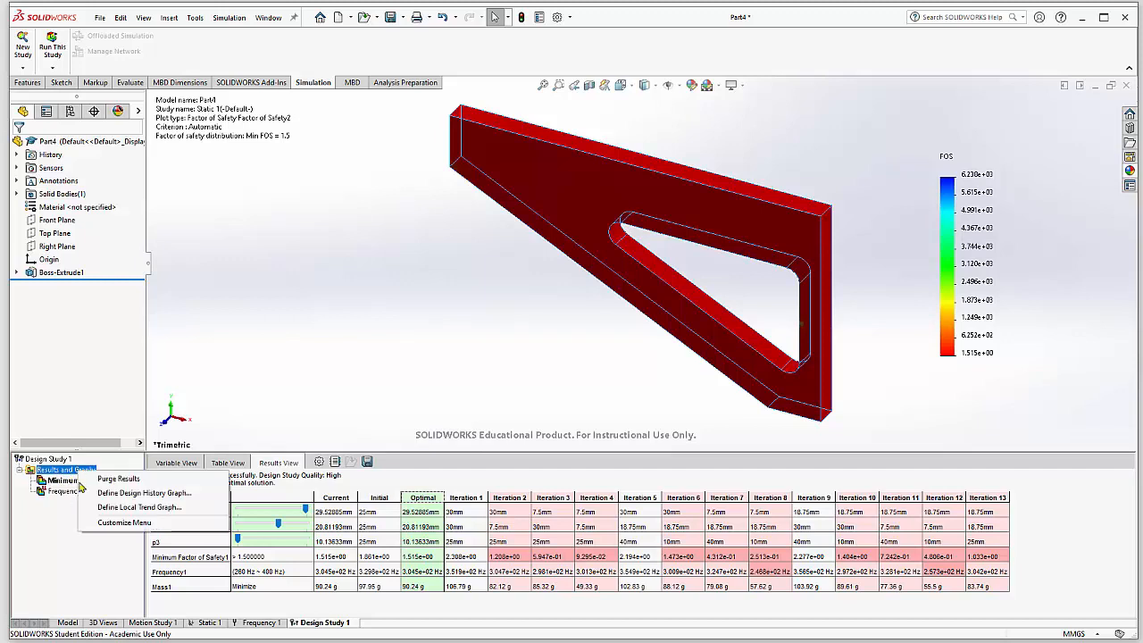
pyautogui.click(128, 508)
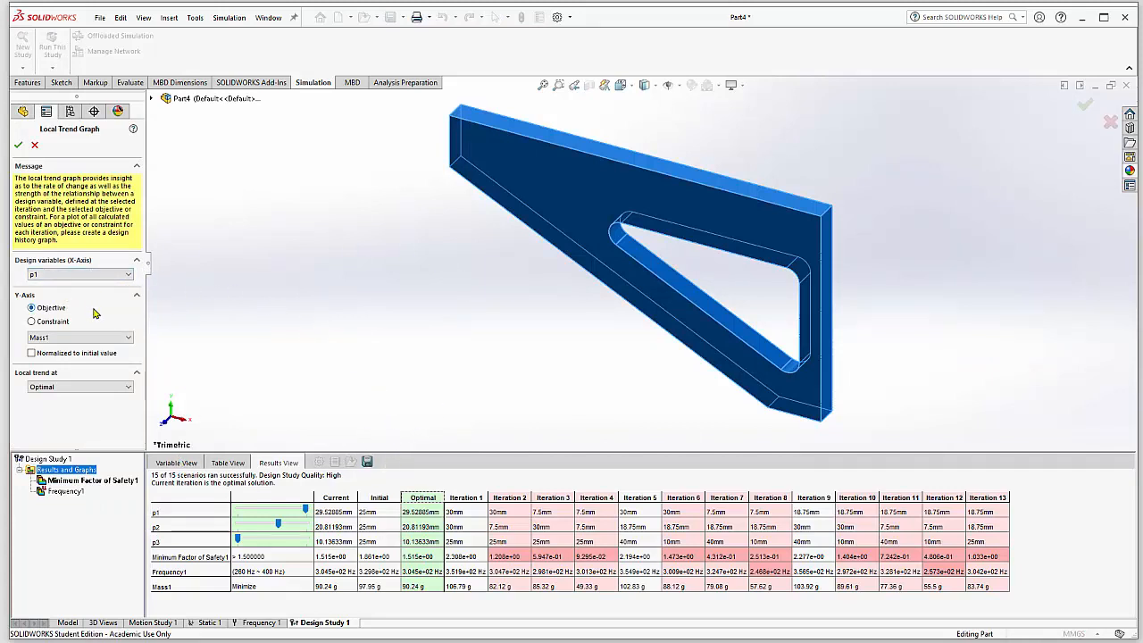
pyautogui.click(80, 276)
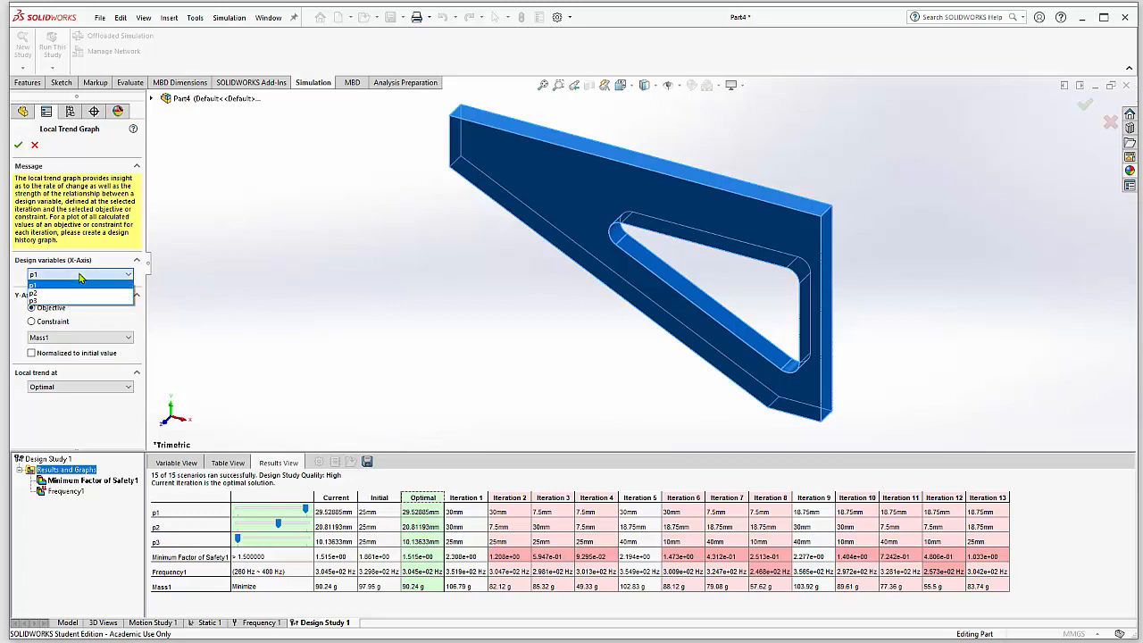
pyautogui.click(79, 276)
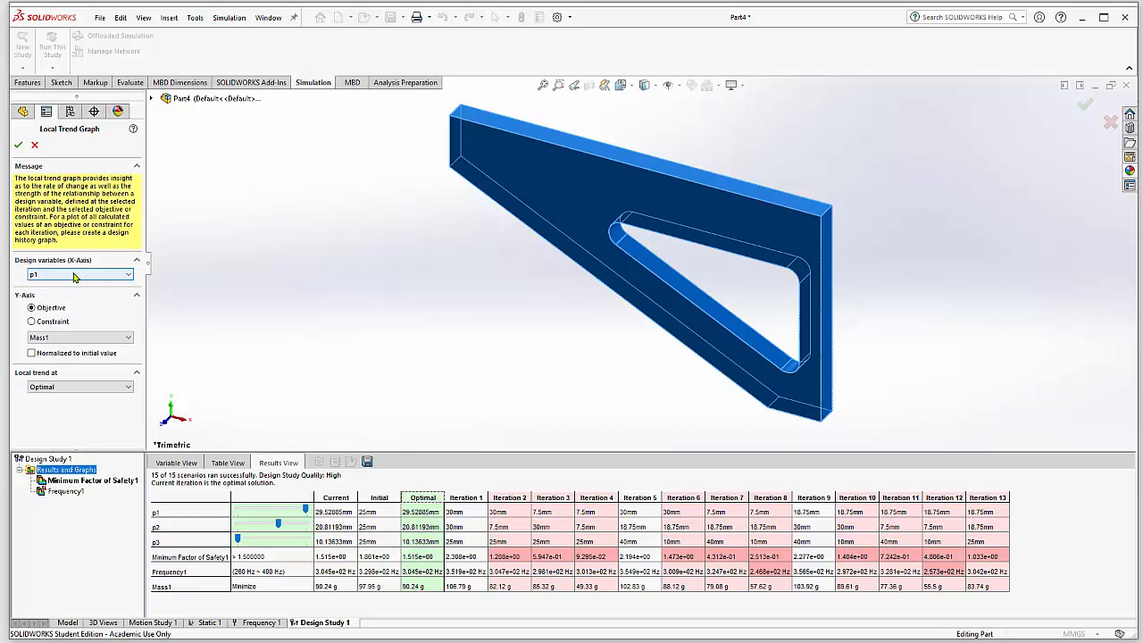
pyautogui.click(33, 322)
pyautogui.click(101, 340)
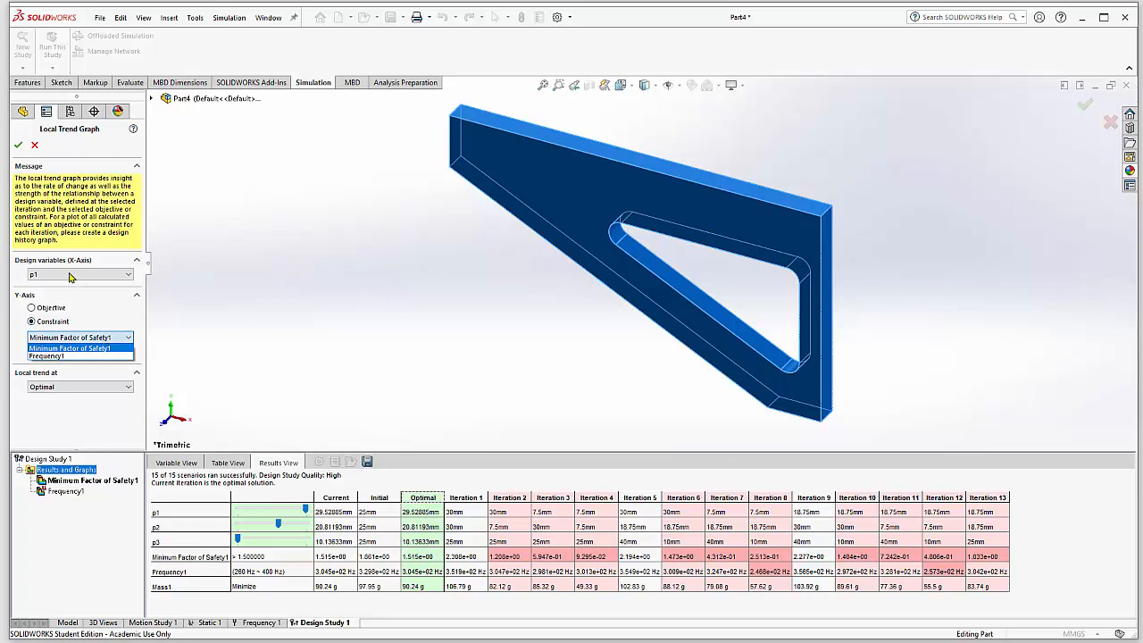
pyautogui.click(79, 350)
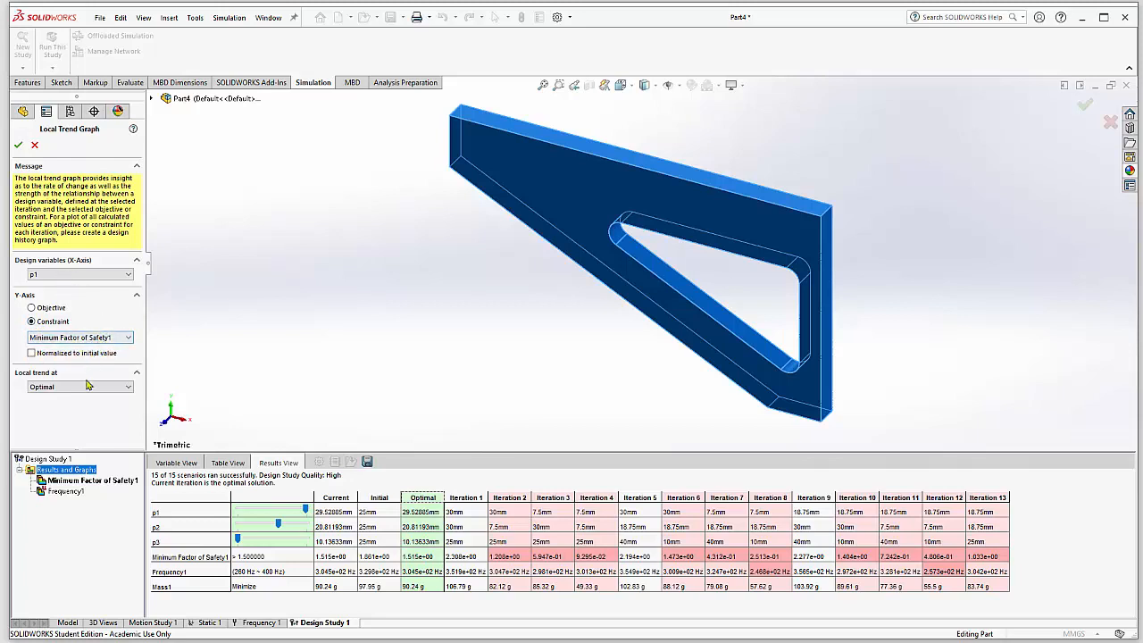
pyautogui.click(81, 387)
pyautogui.click(81, 386)
pyautogui.click(18, 144)
pyautogui.moveTo(0, 0); pyautogui.dragTo(298, 126)
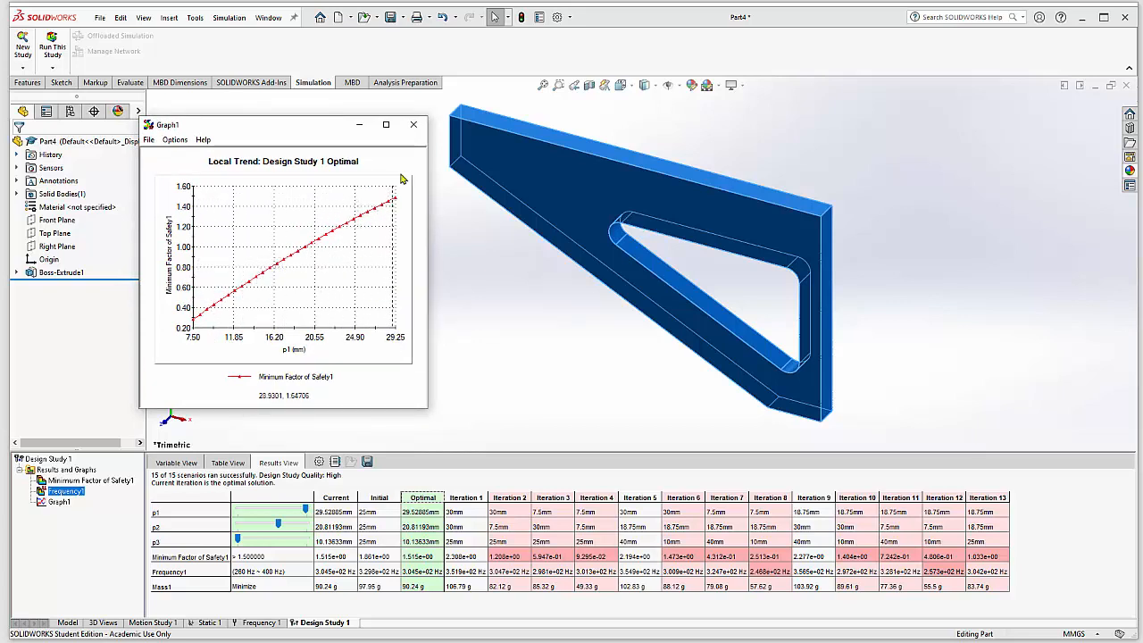
pyautogui.click(414, 124)
# Redefine the local trend graph with p2 as the design variable, view the factor of safety trend and close the graph
pyautogui.click(59, 502)
pyautogui.rightClick(59, 503)
pyautogui.click(85, 516)
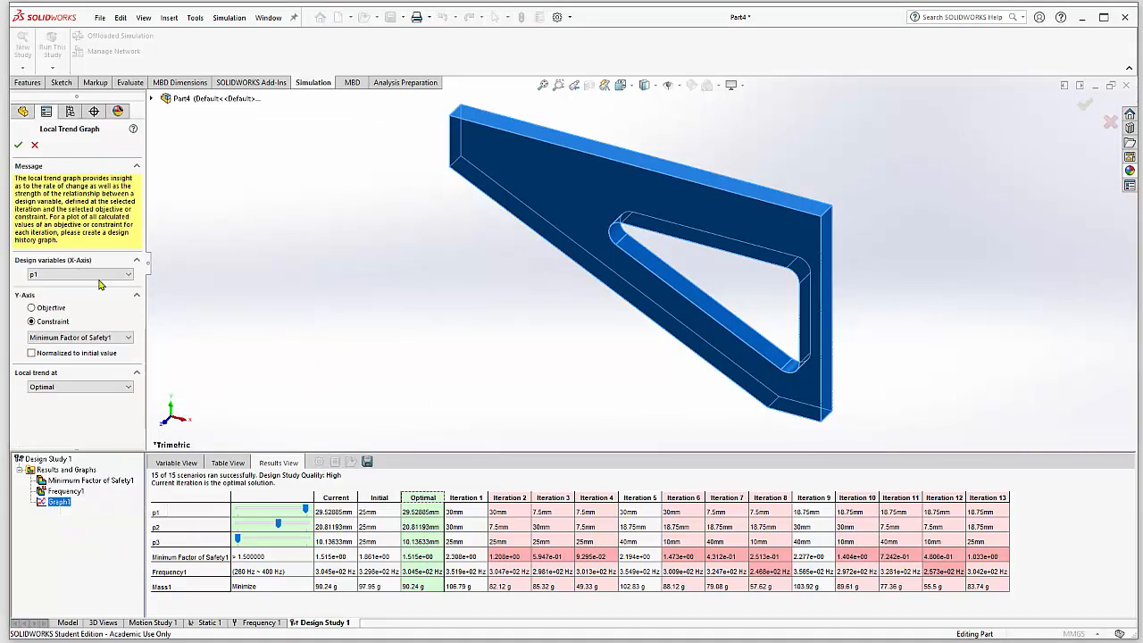
pyautogui.click(88, 280)
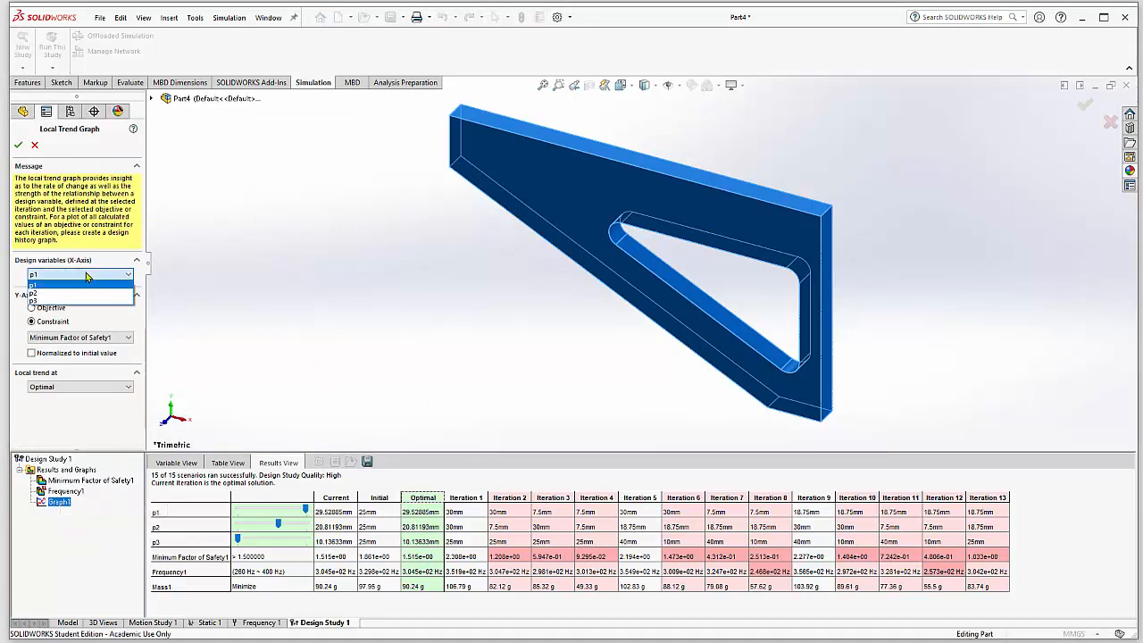
pyautogui.click(67, 293)
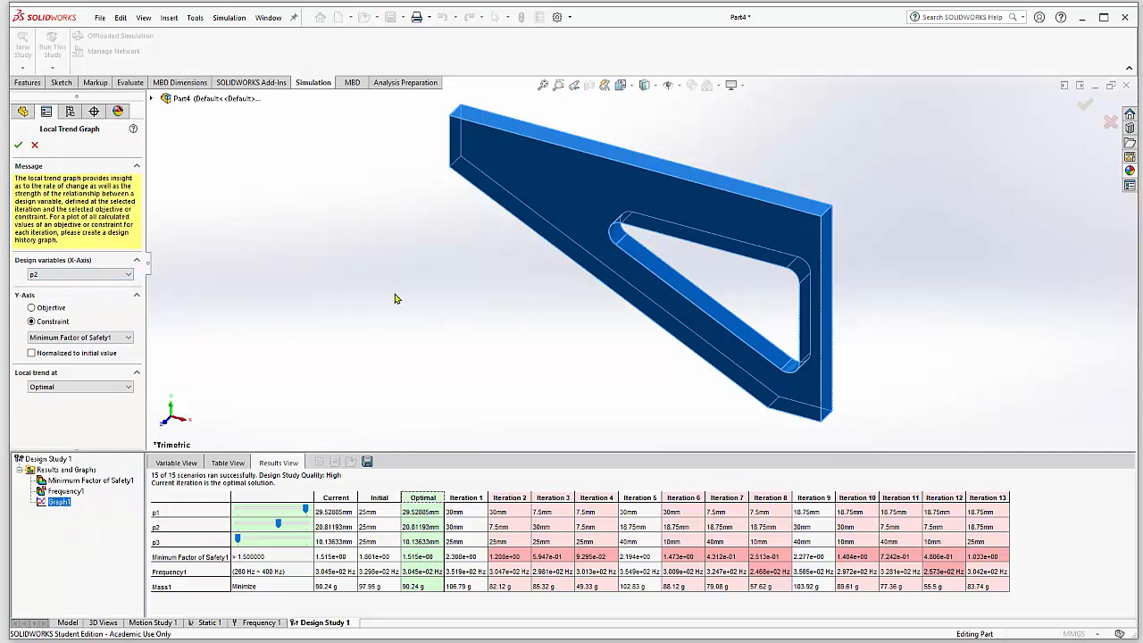
pyautogui.click(18, 144)
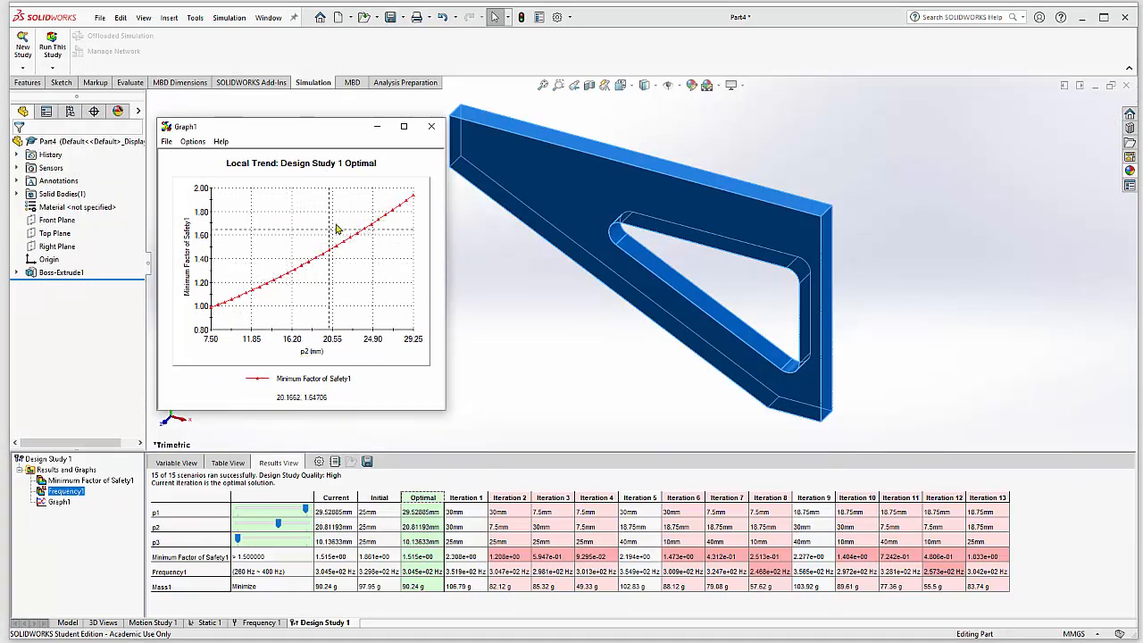
pyautogui.click(431, 126)
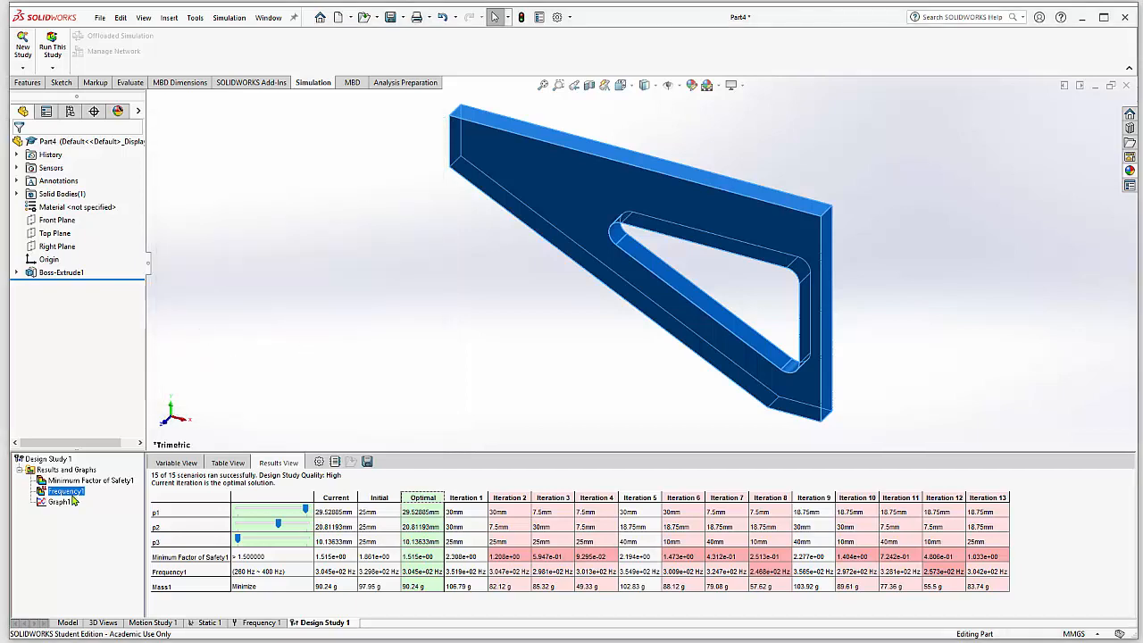
# Change the local trend graph's design variable to p3, view the factor of safety trend and close the graph
pyautogui.click(59, 502)
pyautogui.rightClick(59, 502)
pyautogui.click(100, 511)
pyautogui.click(78, 274)
pyautogui.click(76, 306)
pyautogui.click(18, 148)
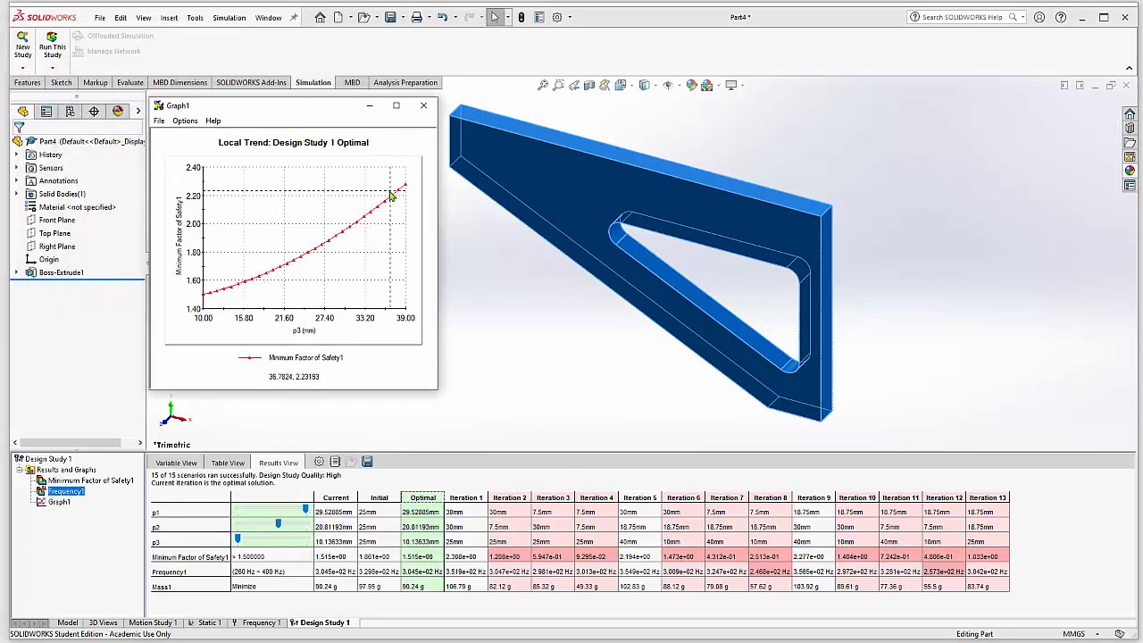
pyautogui.moveTo(282, 112); pyautogui.dragTo(281, 197)
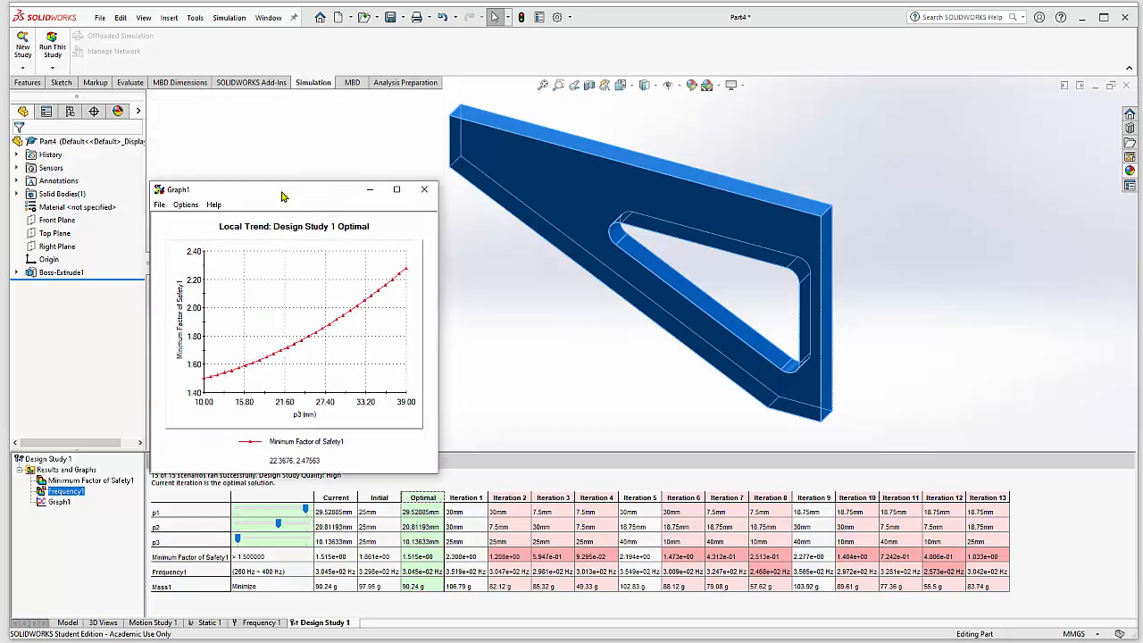
pyautogui.click(423, 190)
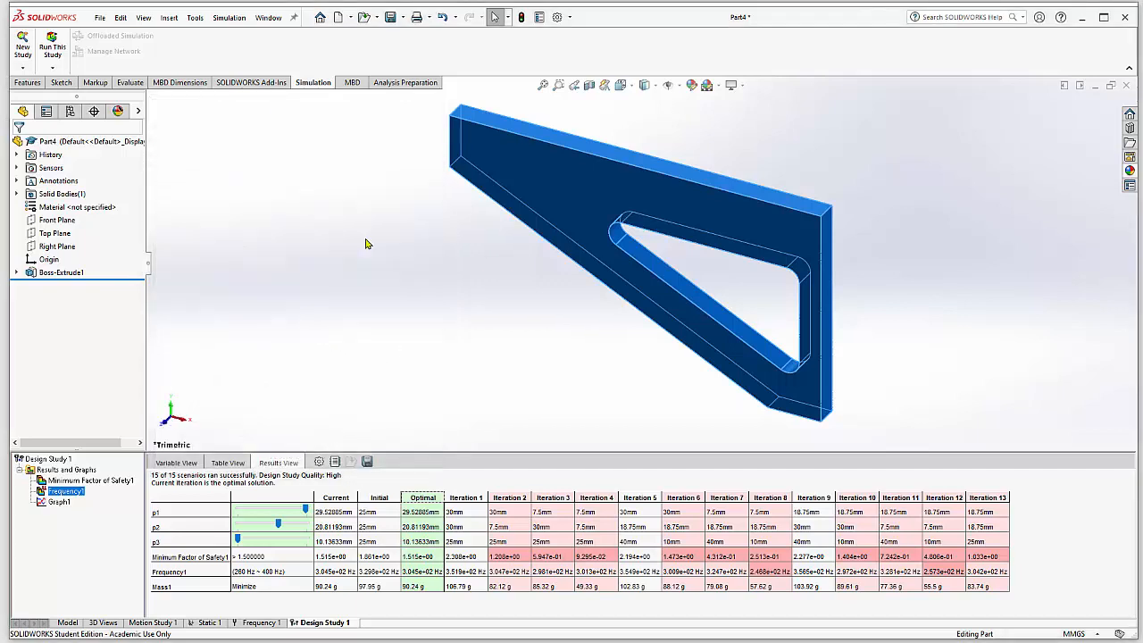
# Set the local trend graph's constraint to Frequency1, view its trend against p3 and close the graph
pyautogui.rightClick(60, 503)
pyautogui.click(80, 510)
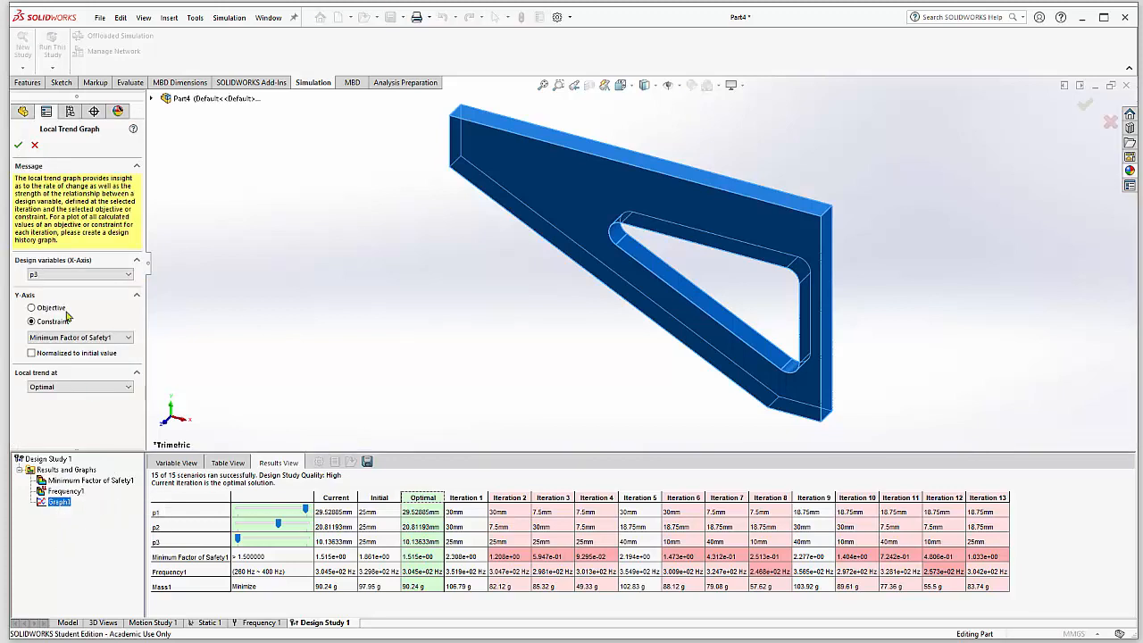
pyautogui.click(72, 338)
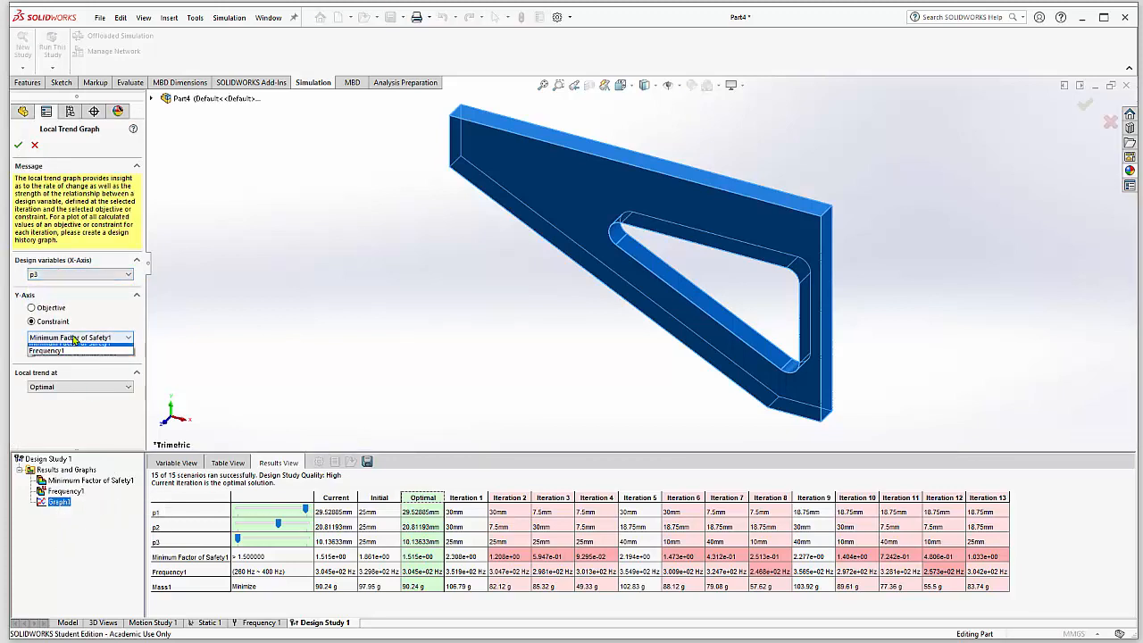
pyautogui.click(54, 355)
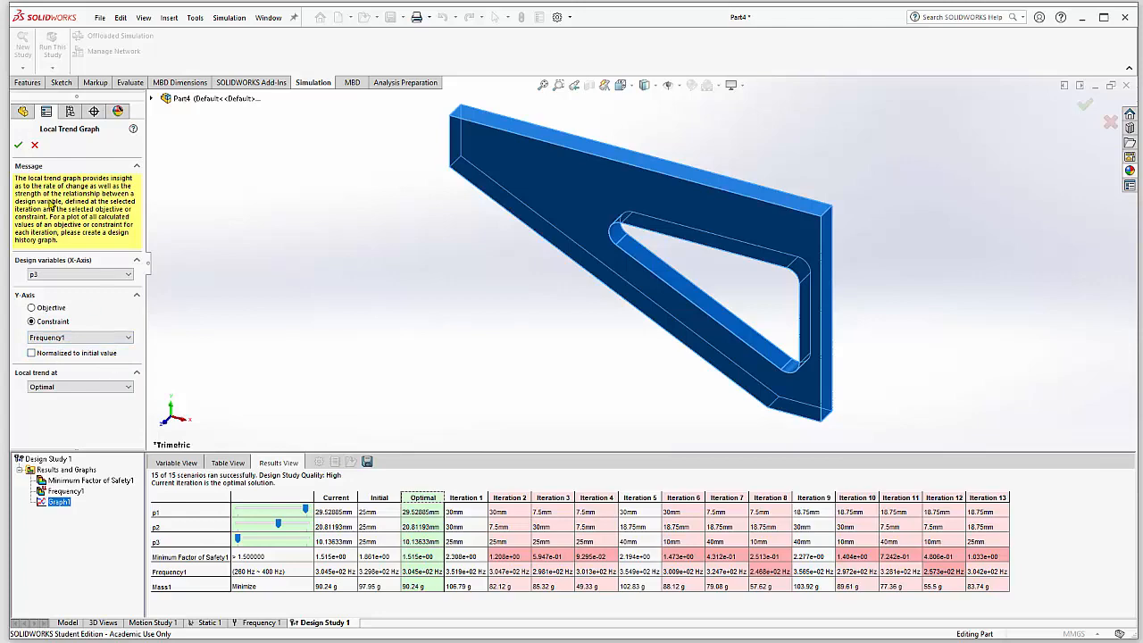
pyautogui.click(18, 148)
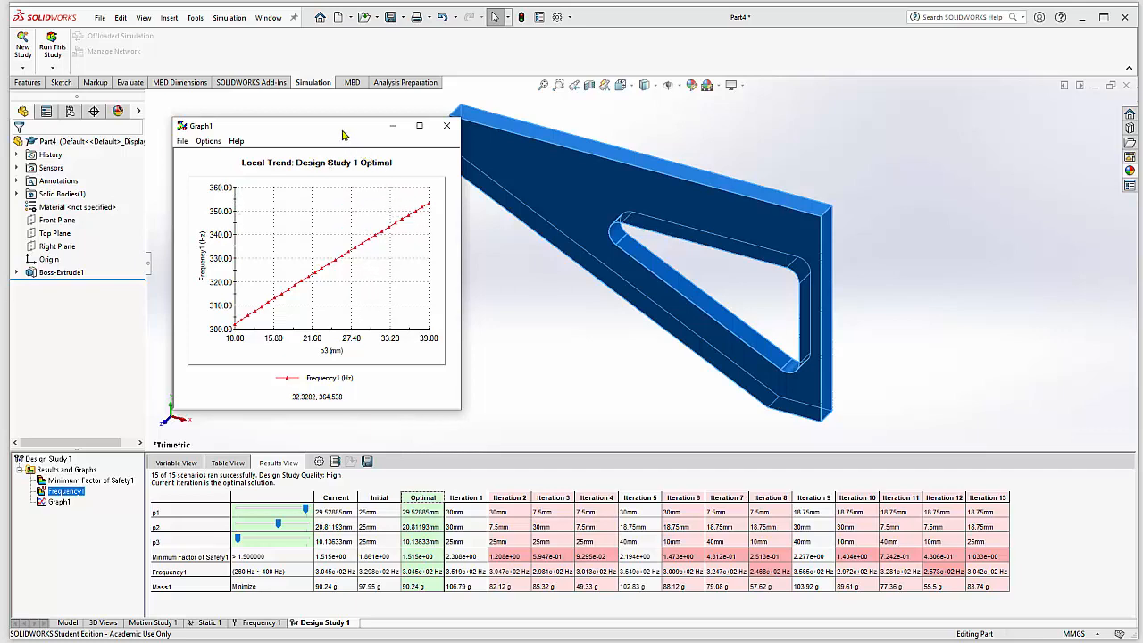
pyautogui.click(447, 125)
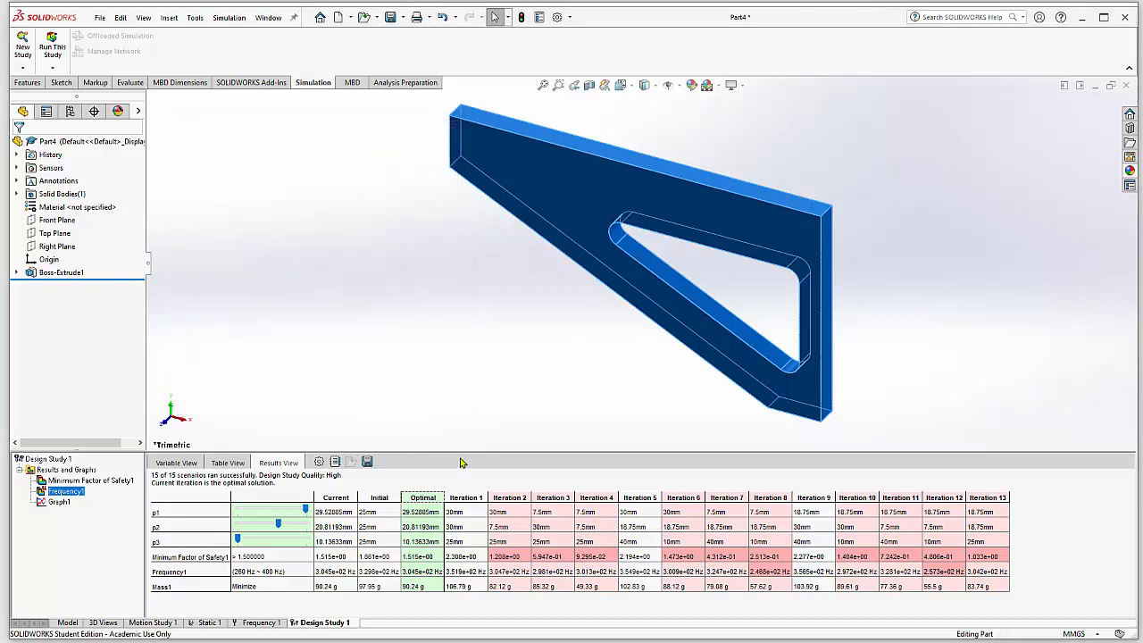